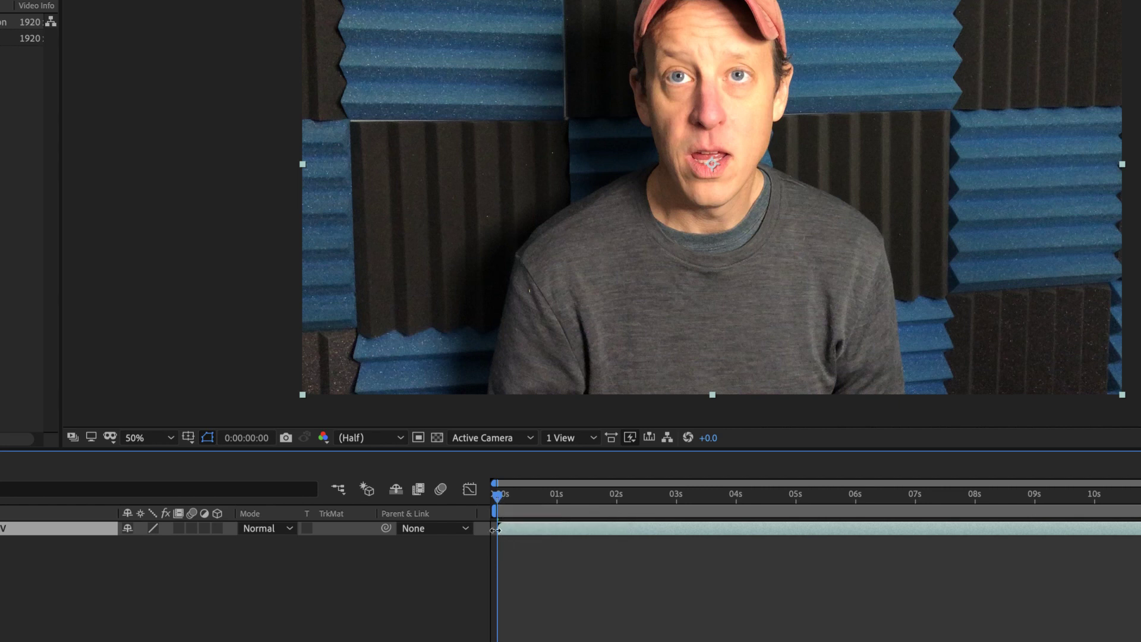
Try trimming the layer's start, undo it, and park the time indicator at 0:00:01:03
left_click_drag(498, 528, 534, 529)
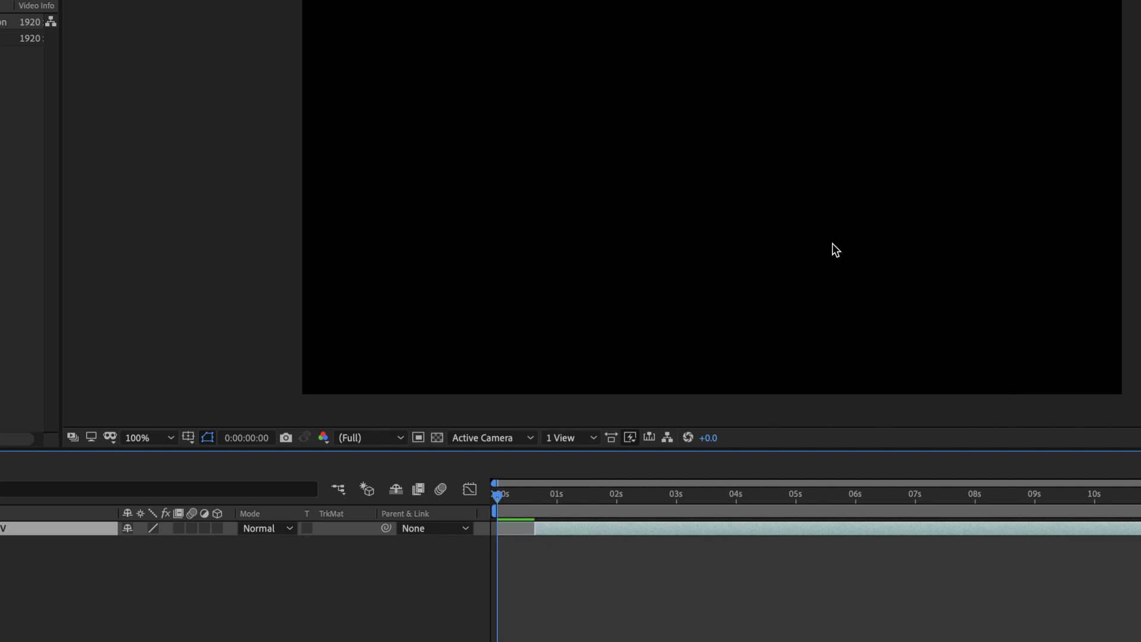
key("ctrl+z")
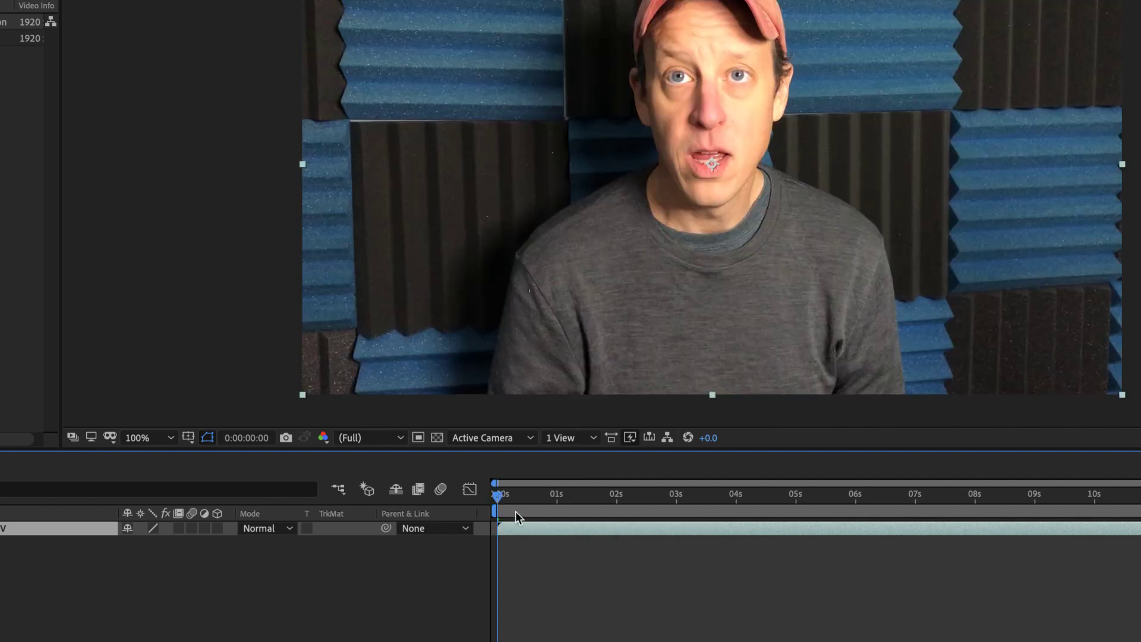
left_click_drag(517, 495, 575, 499)
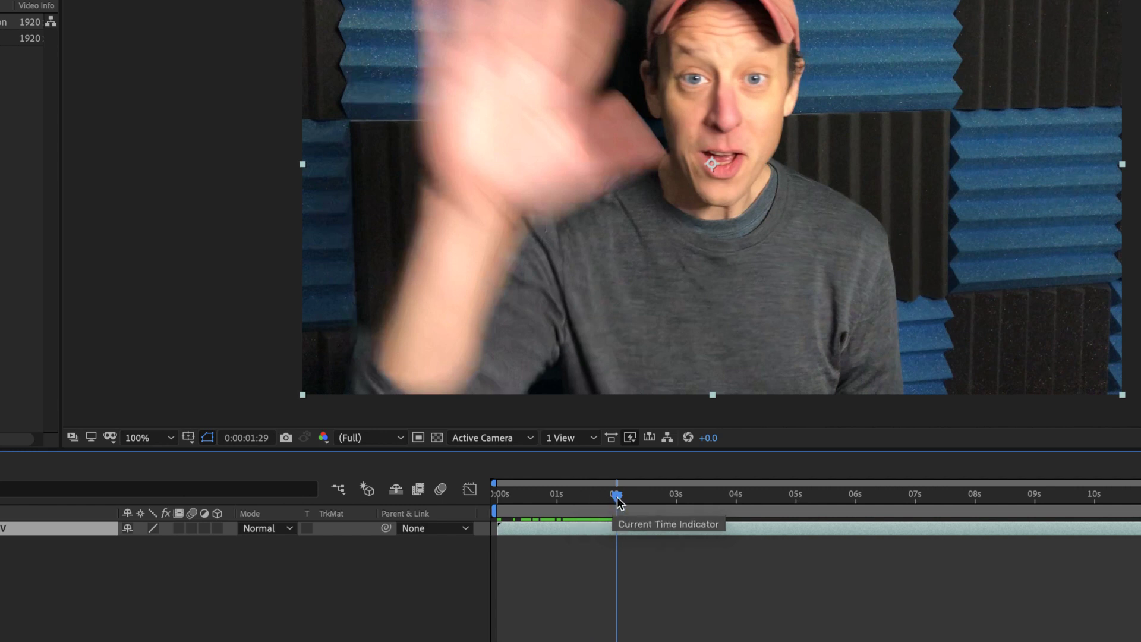
left_click(583, 498)
left_click_drag(583, 499, 563, 499)
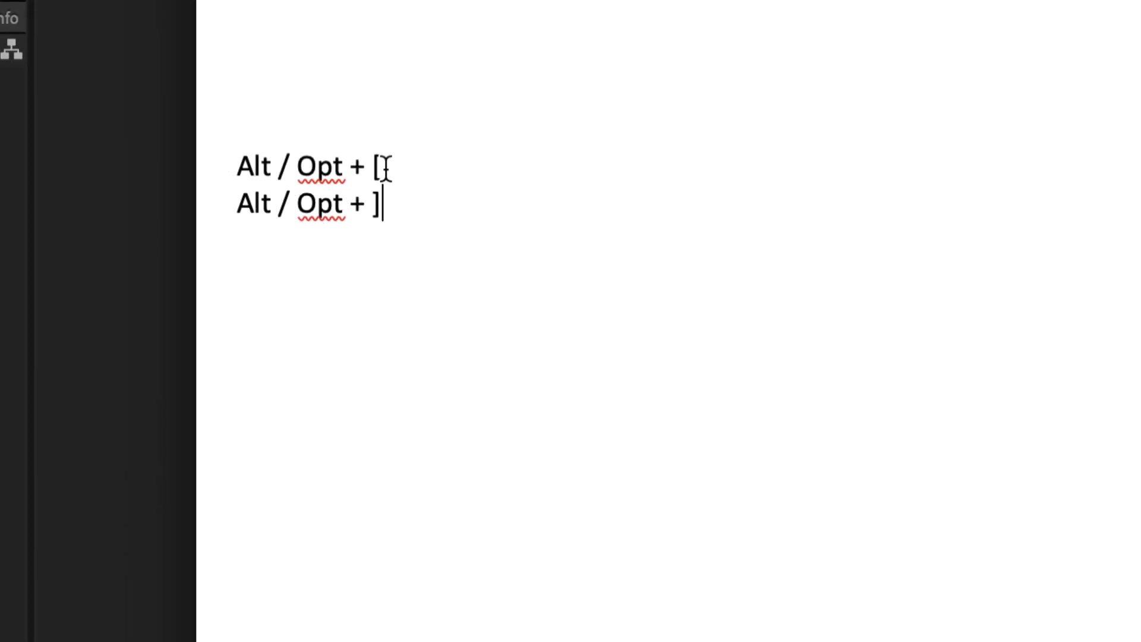
Insert a blank line between 'Alt / Opt + [' and 'Alt / Opt + ]', then select the second line
left_click(384, 170)
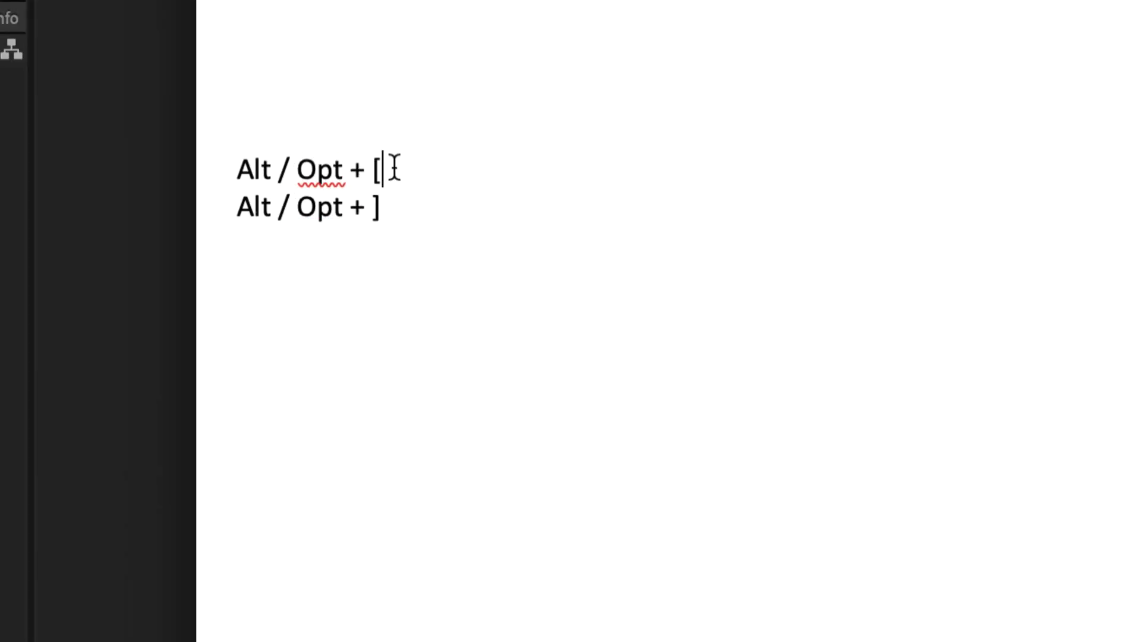
key("Return")
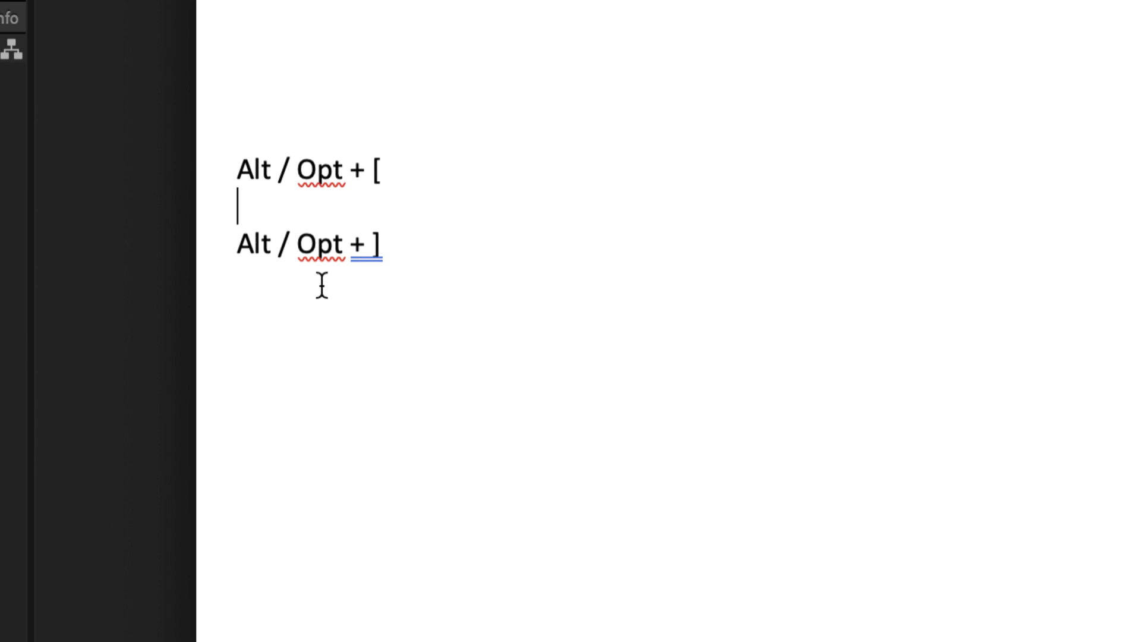
left_click_drag(397, 244, 215, 246)
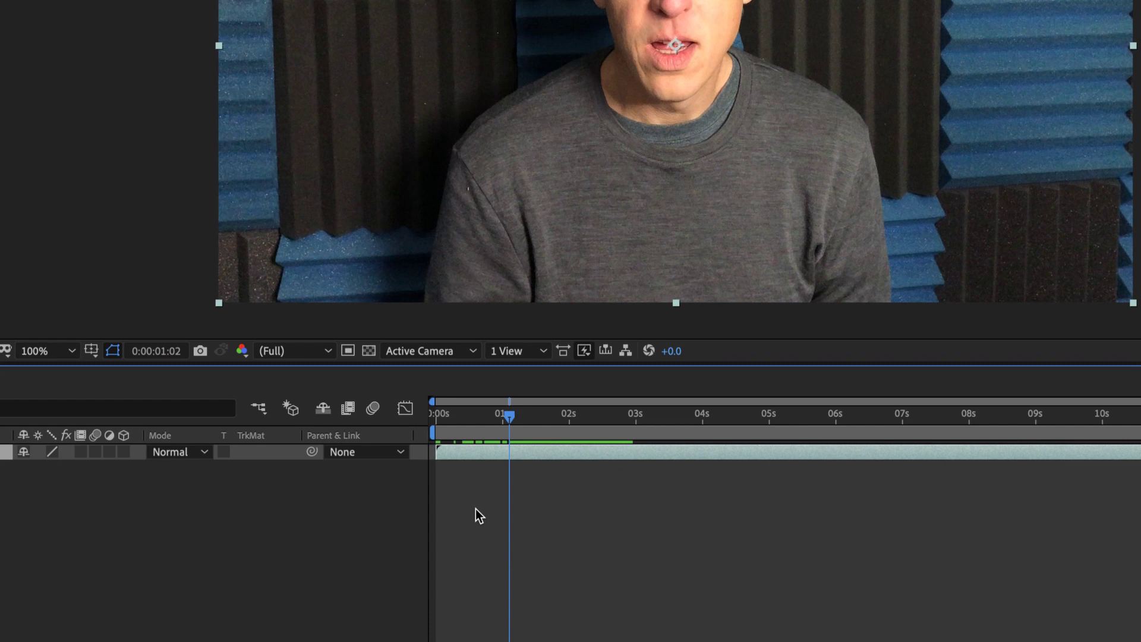
Test an Alt+[ start trim, undo it, and scrub to the end of the pointing gesture
key("alt+bracketleft")
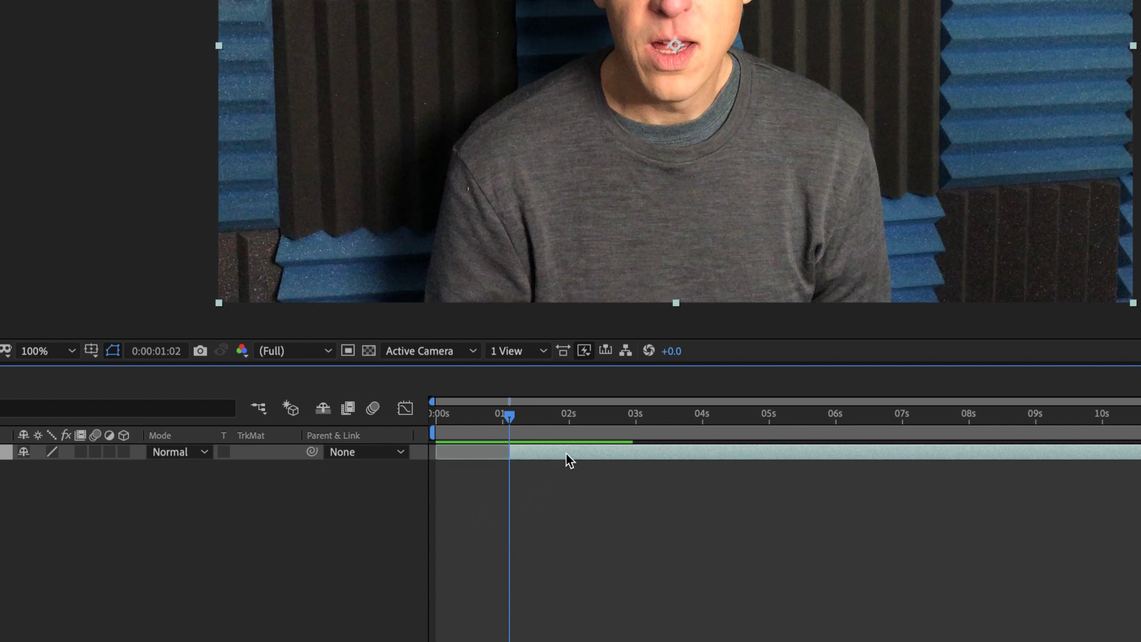
key("ctrl+z")
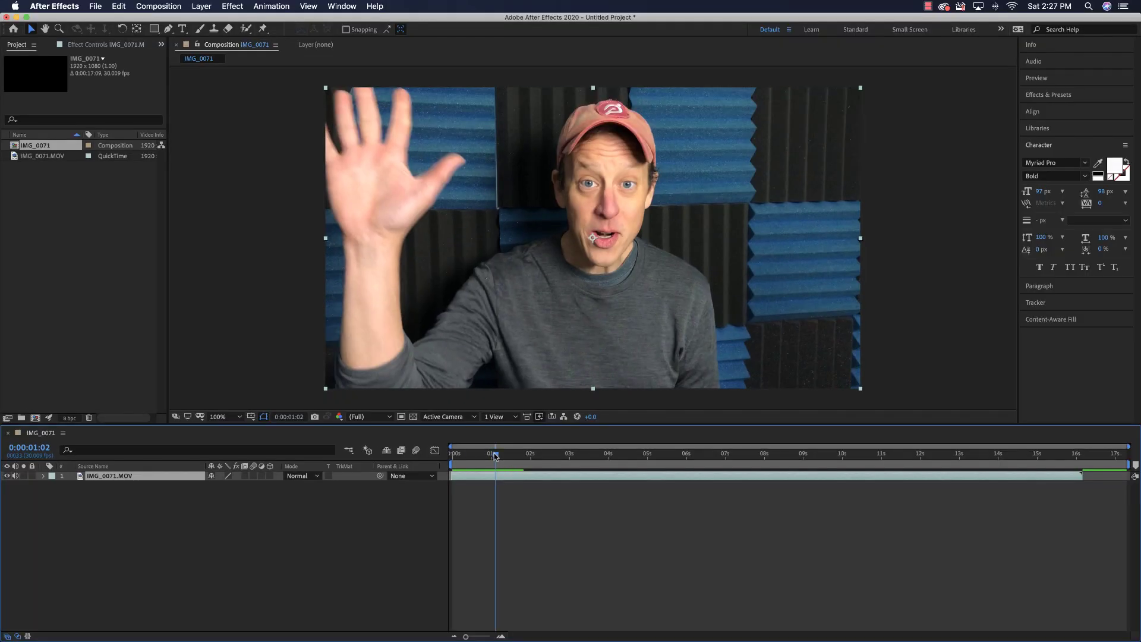
left_click_drag(509, 416, 1108, 443)
left_click_drag(847, 471, 1023, 467)
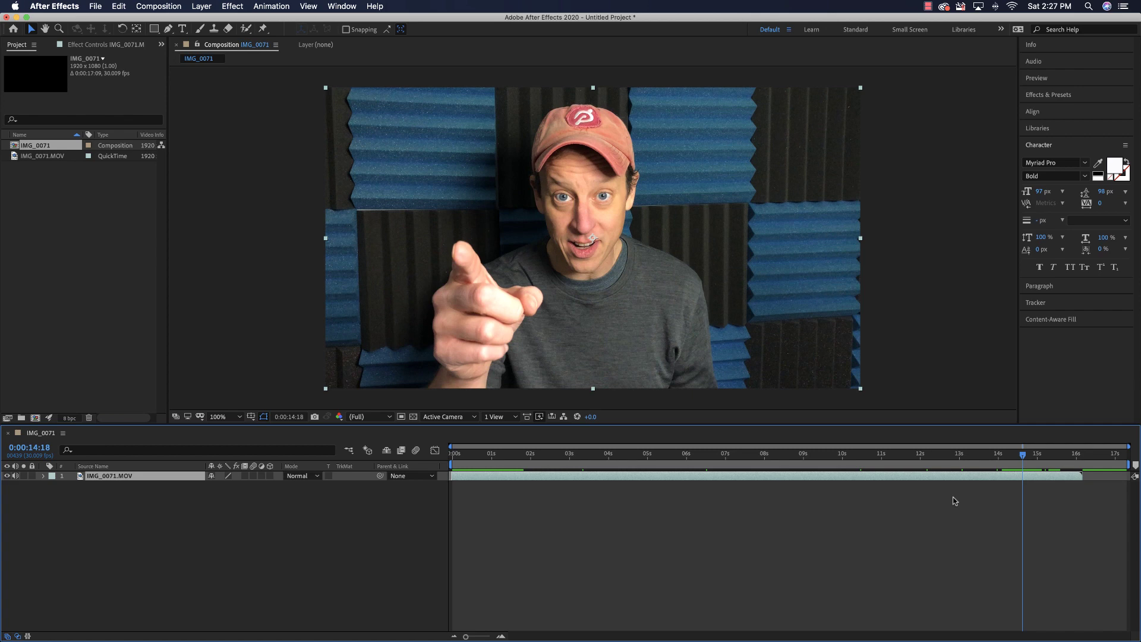
Trim the layer's out point at 0:00:14:18, preview the end, and return to about 3 seconds
key("alt+bracketright")
left_click_drag(1021, 456, 997, 458)
key("space")
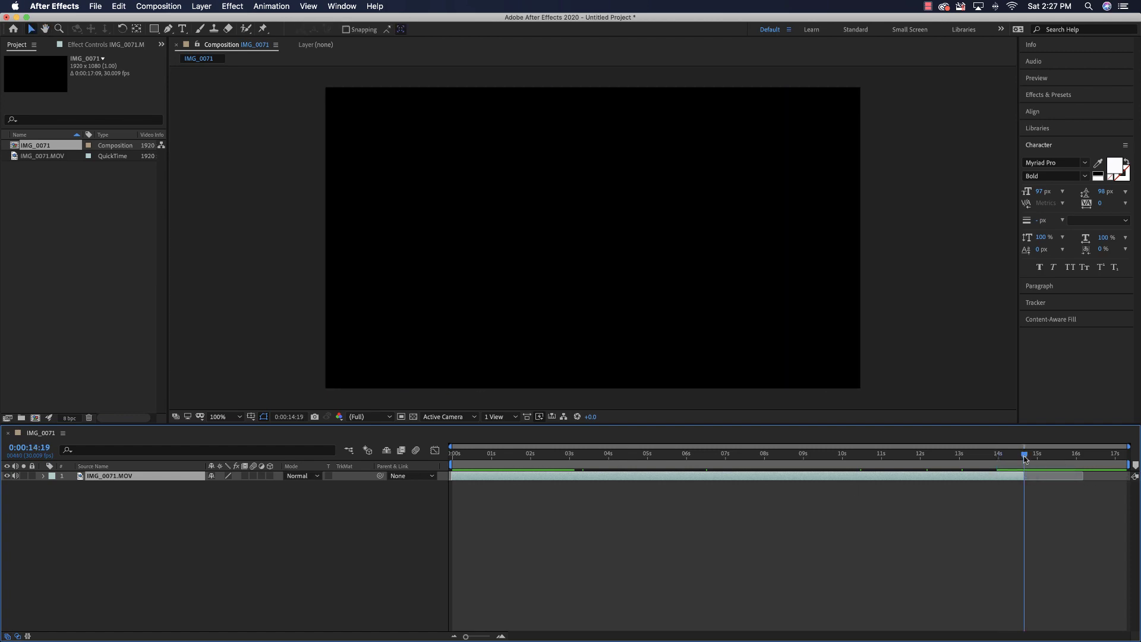
left_click_drag(1024, 458, 441, 469)
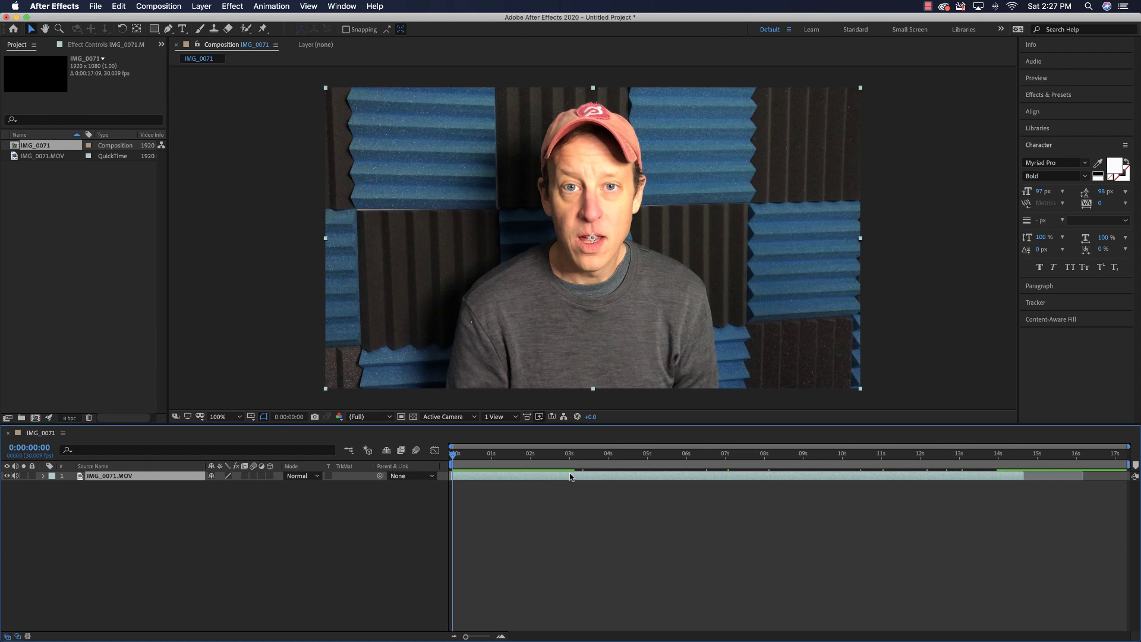
left_click_drag(557, 456, 569, 456)
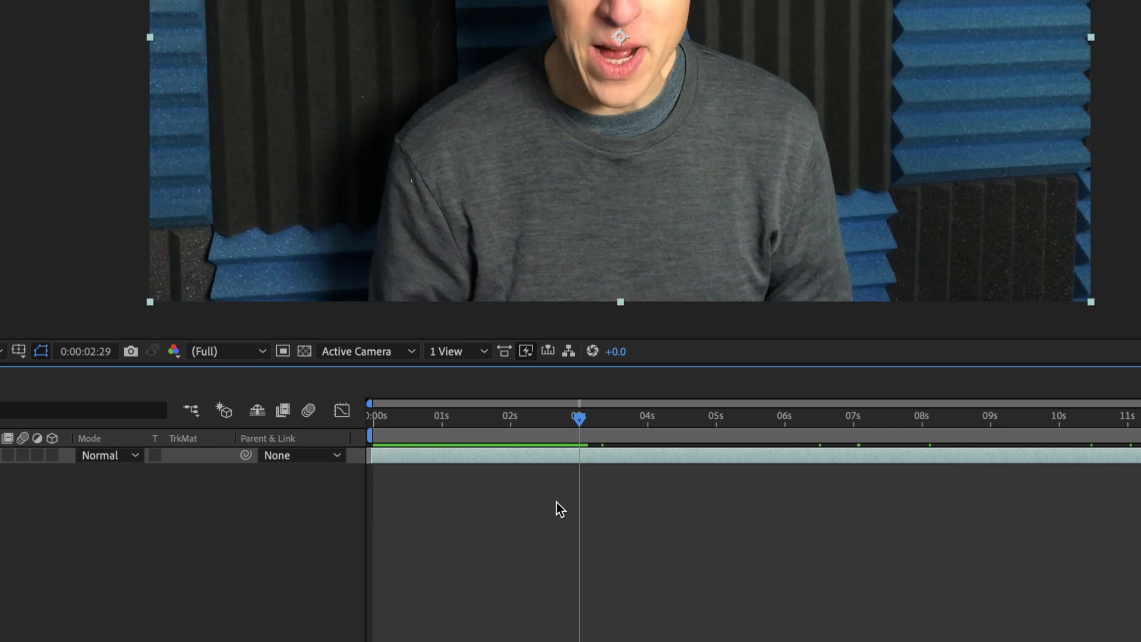
key("ctrl+shift+d")
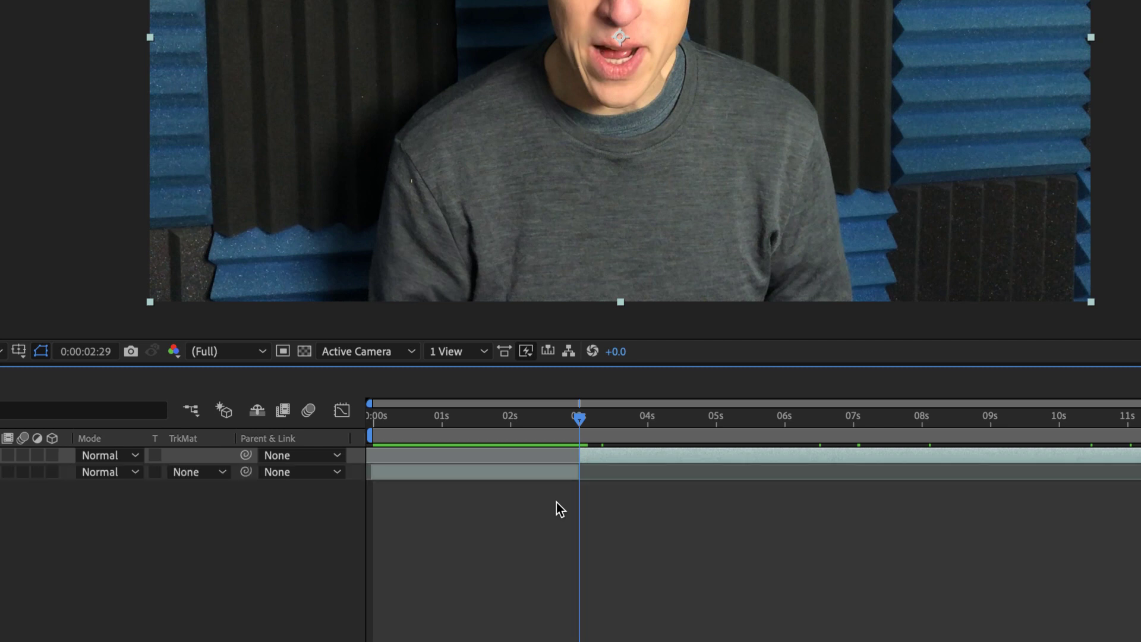
key("ctrl+z")
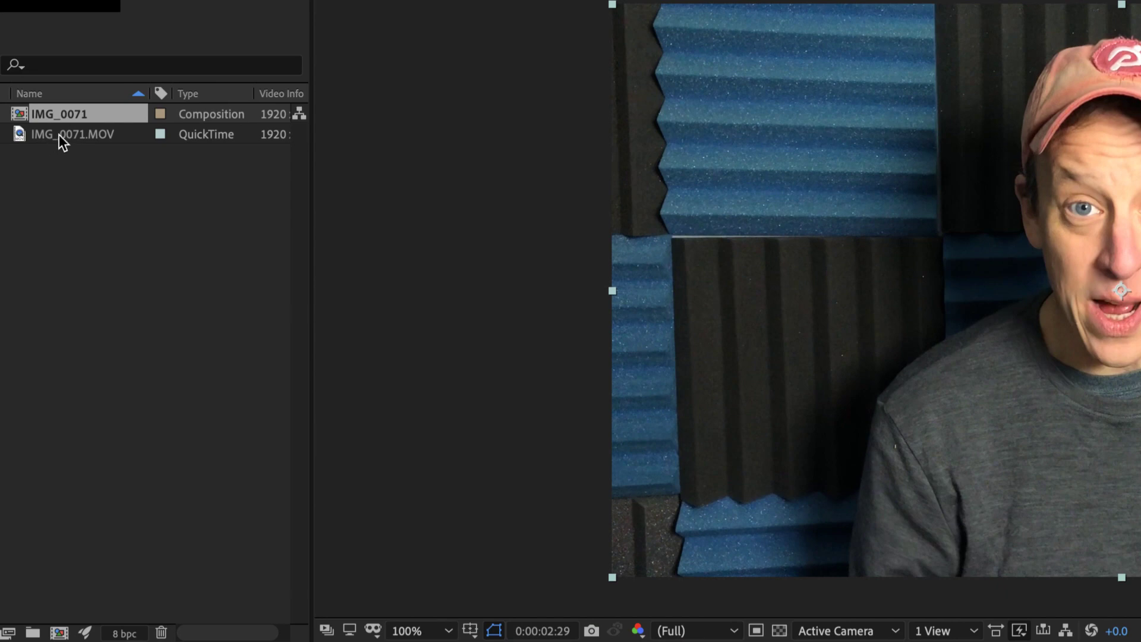
double_click(59, 134)
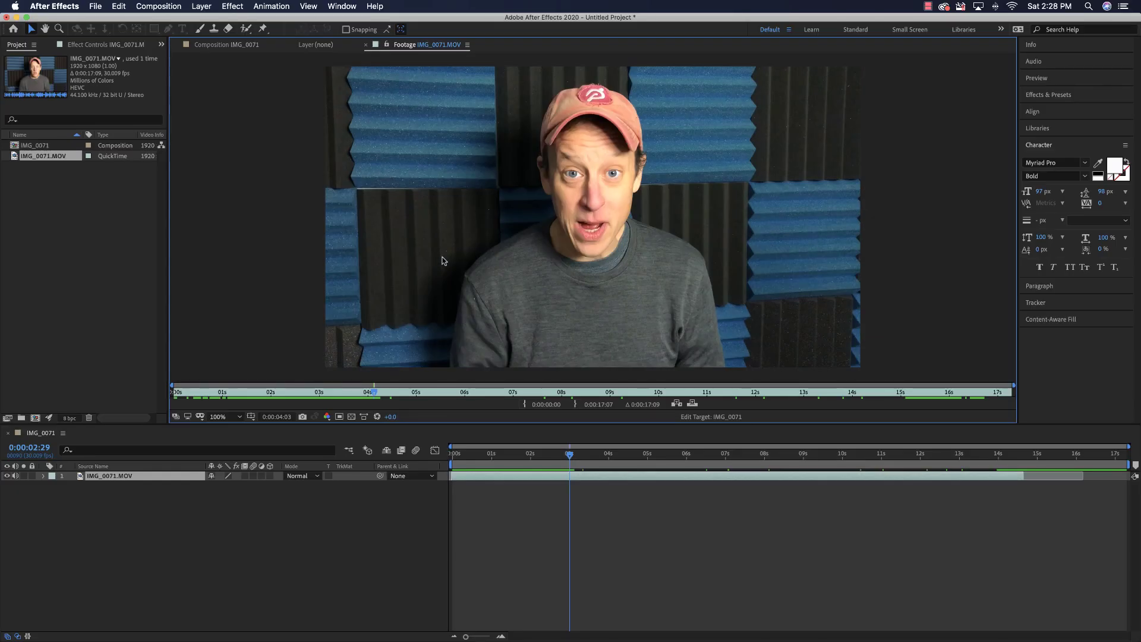
key("shift+period")
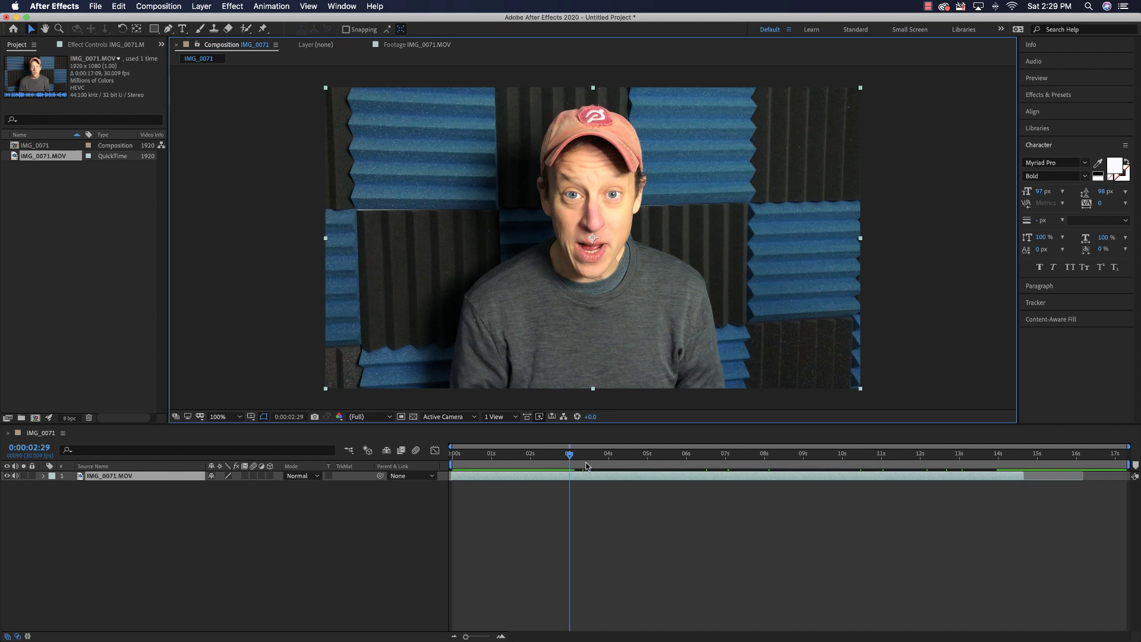
left_click_drag(571, 461, 521, 462)
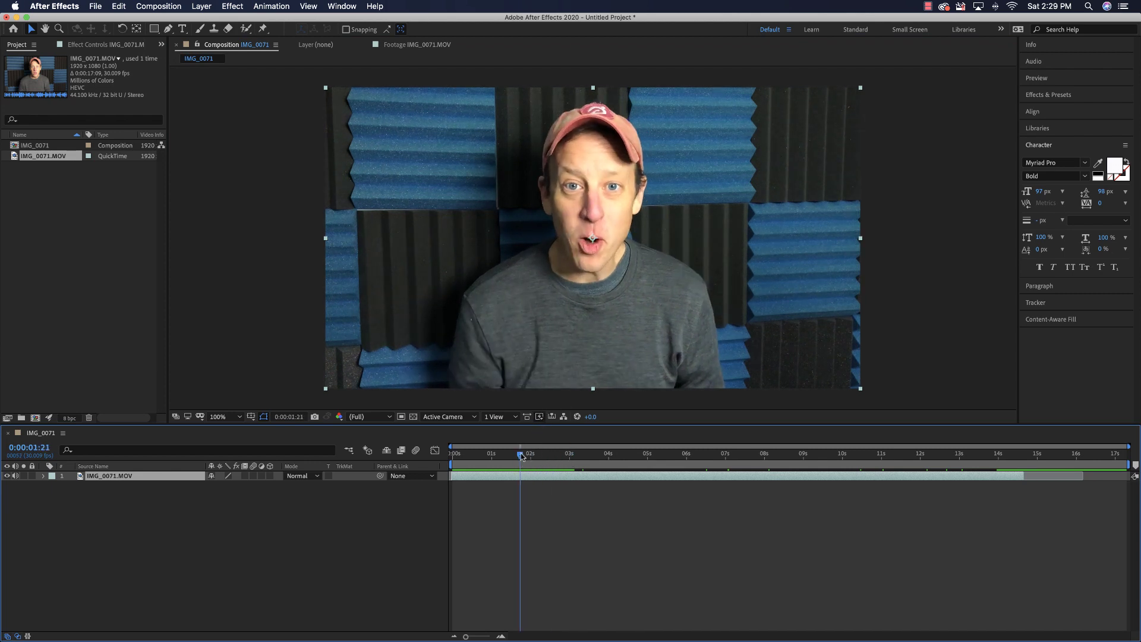
left_click_drag(521, 455, 560, 456)
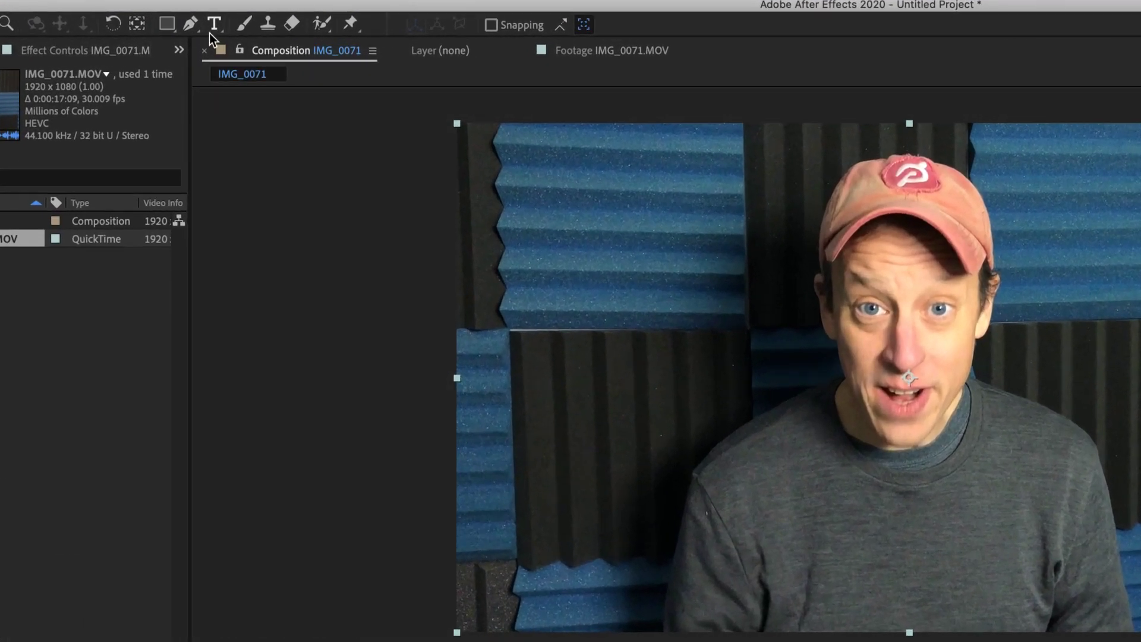
With the Pen tool, outline the left side of the face from the cap brim down to the jaw
left_click(184, 26)
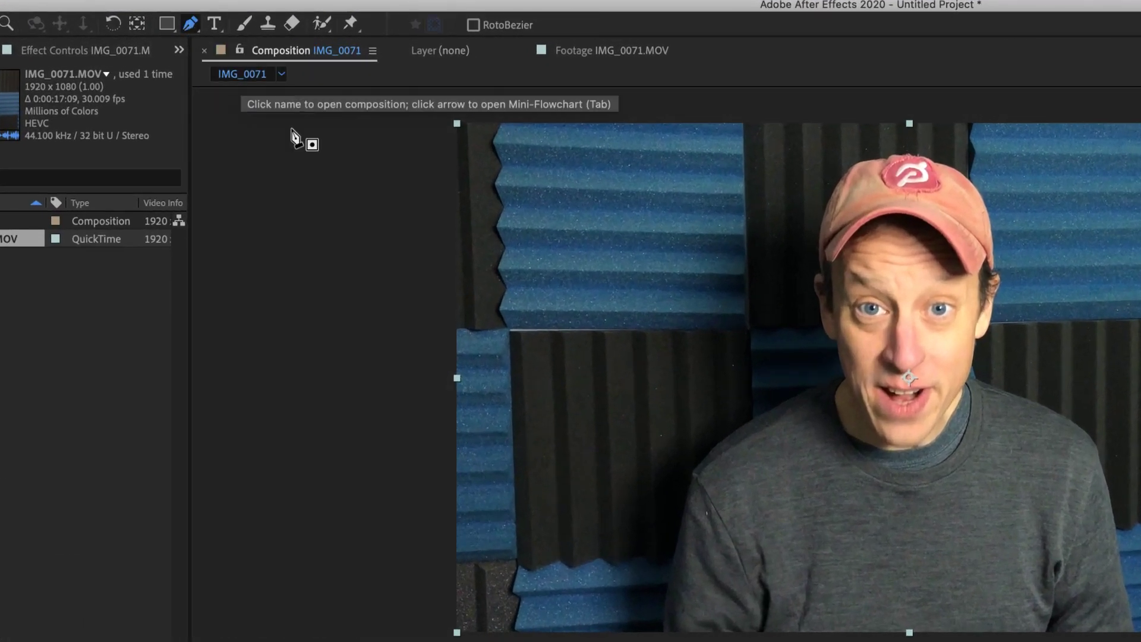
left_click(892, 218)
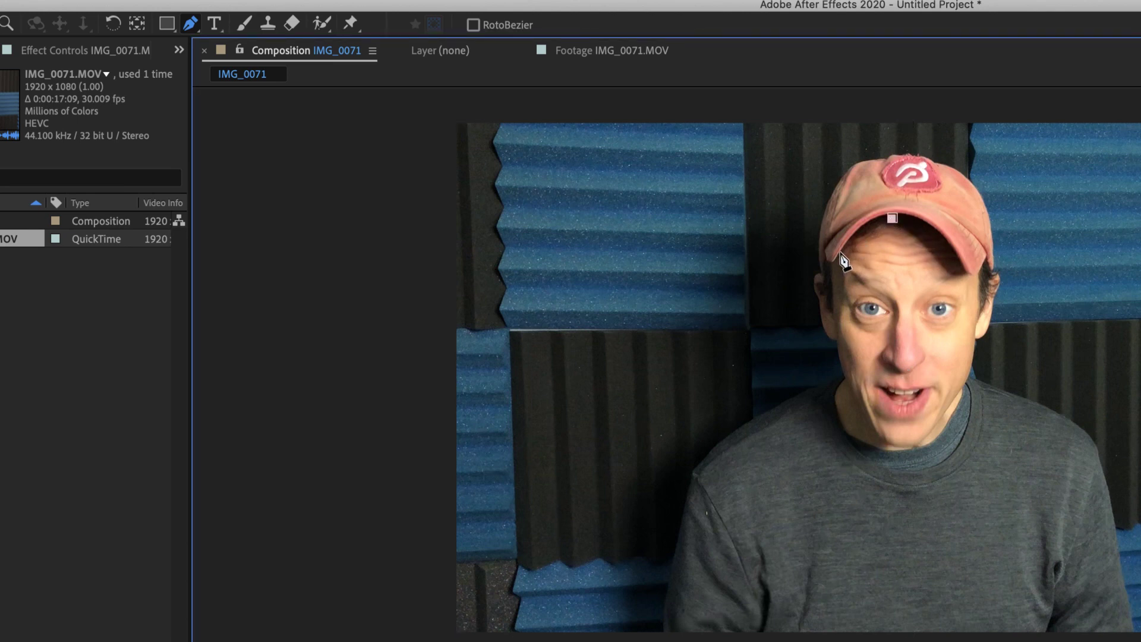
left_click_drag(840, 253, 816, 287)
left_click(814, 277)
left_click(819, 301)
left_click(836, 343)
left_click_drag(850, 339, 853, 347)
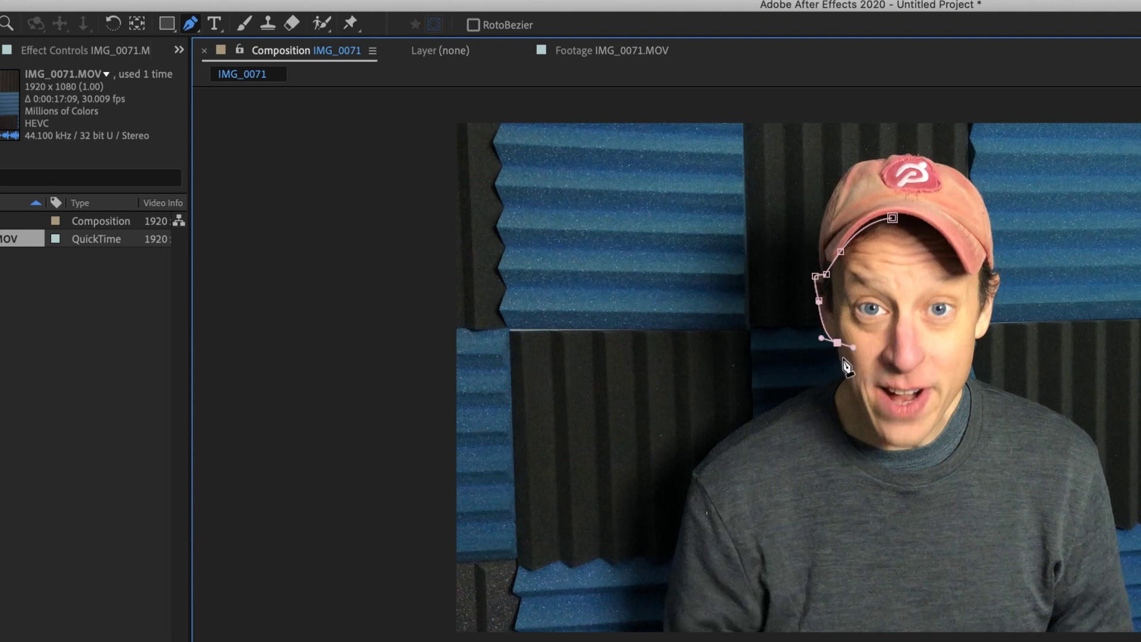
left_click(840, 362)
Continue the mask along the jaw, under the chin and up the right cheek, closing it at the brim
mouse_move(851, 347)
left_mouse_down()
mouse_move(827, 332)
mouse_move(840, 345)
left_mouse_up()
left_click(845, 380)
left_click_drag(840, 419, 929, 443)
left_click_drag(997, 287, 1004, 226)
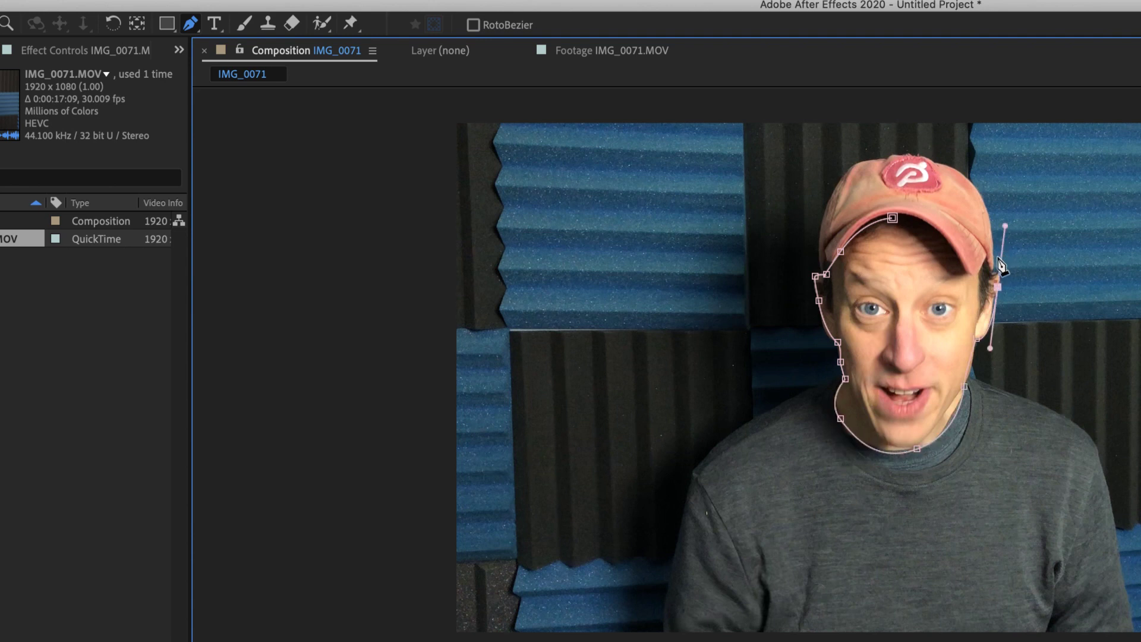
left_click(984, 284)
left_click_drag(1004, 226, 1002, 251)
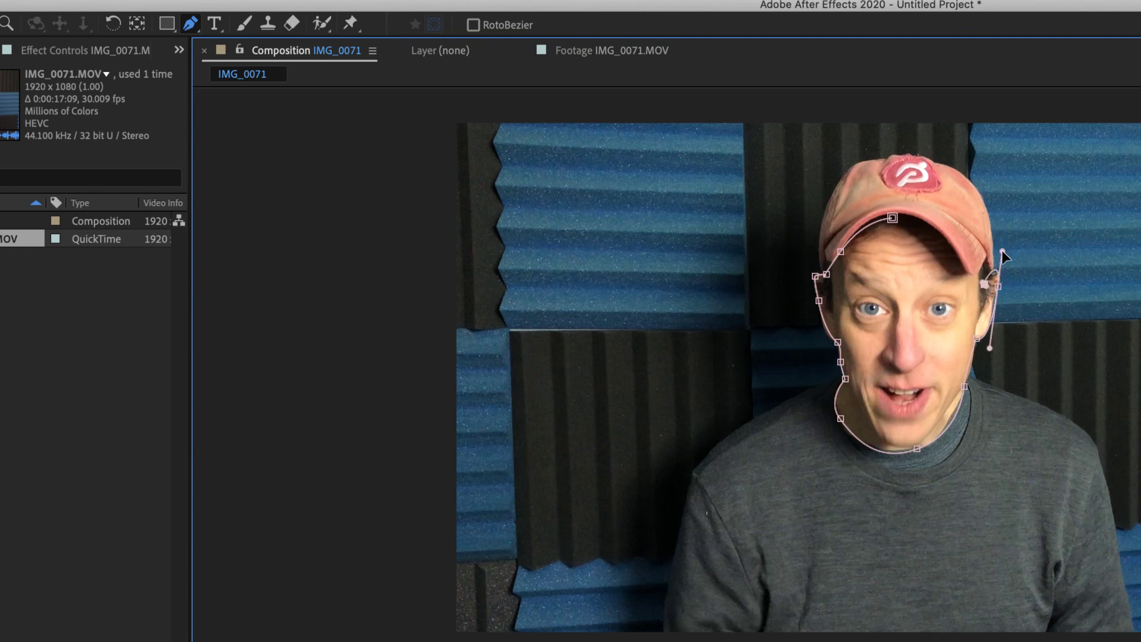
left_click(962, 272)
left_click_drag(892, 218, 936, 206)
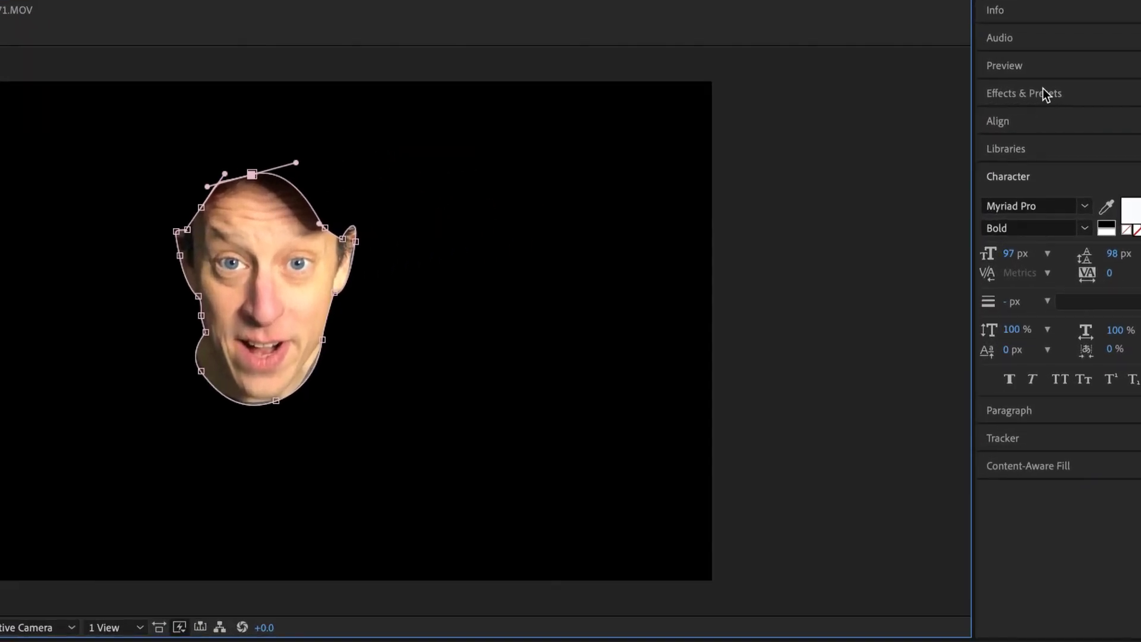
Search the effects for 'triton' and apply Tritone to the footage layer
left_click(1043, 94)
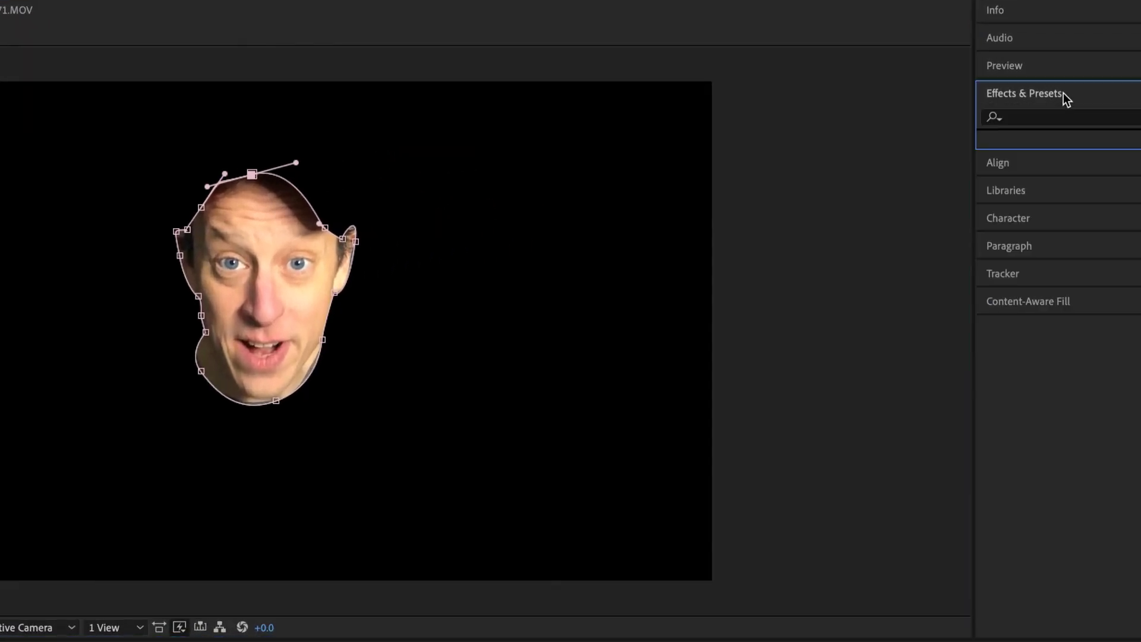
left_click(1030, 119)
type("tritone")
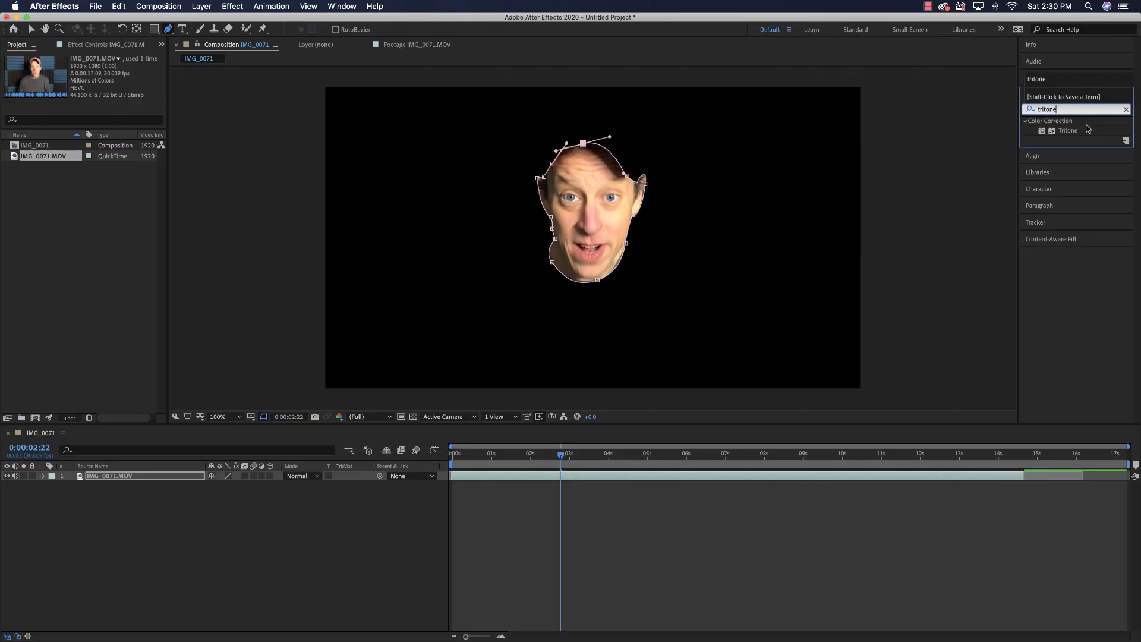
left_click_drag(1052, 133, 596, 480)
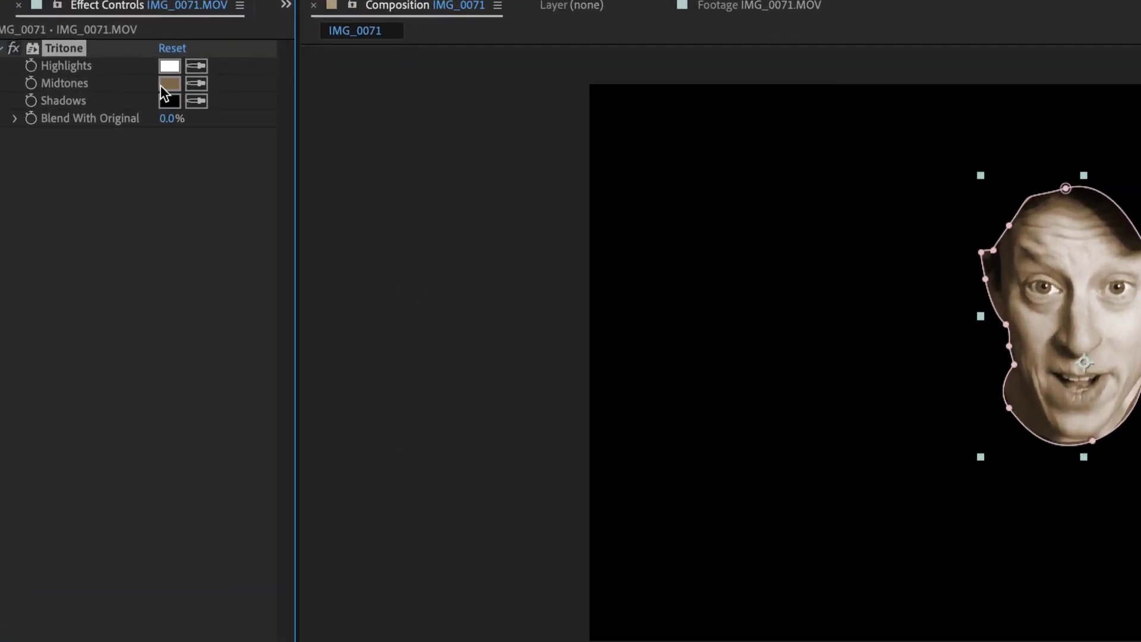
Try several green Midtones colours for Tritone, then cancel the colour picker
left_click(170, 84)
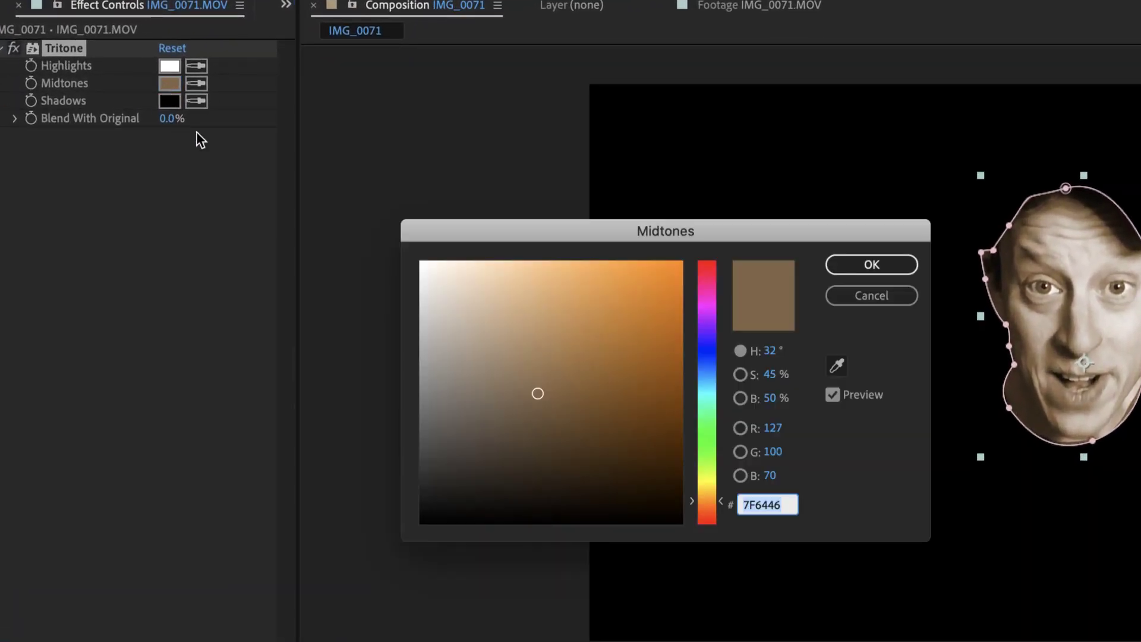
left_click(705, 435)
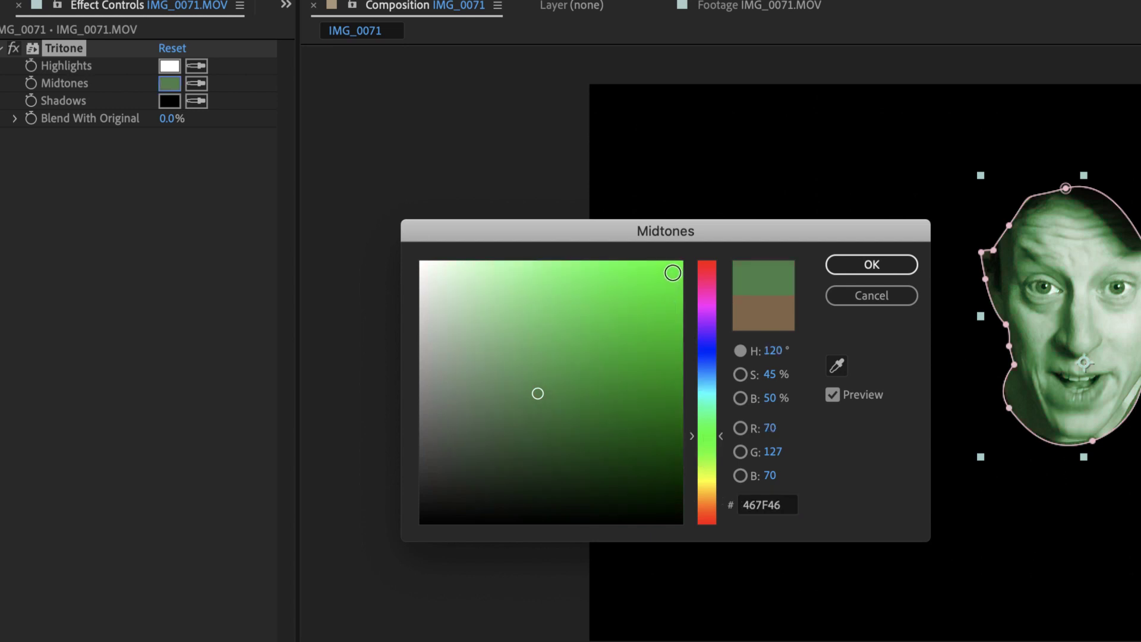
left_click(672, 273)
left_click(637, 318)
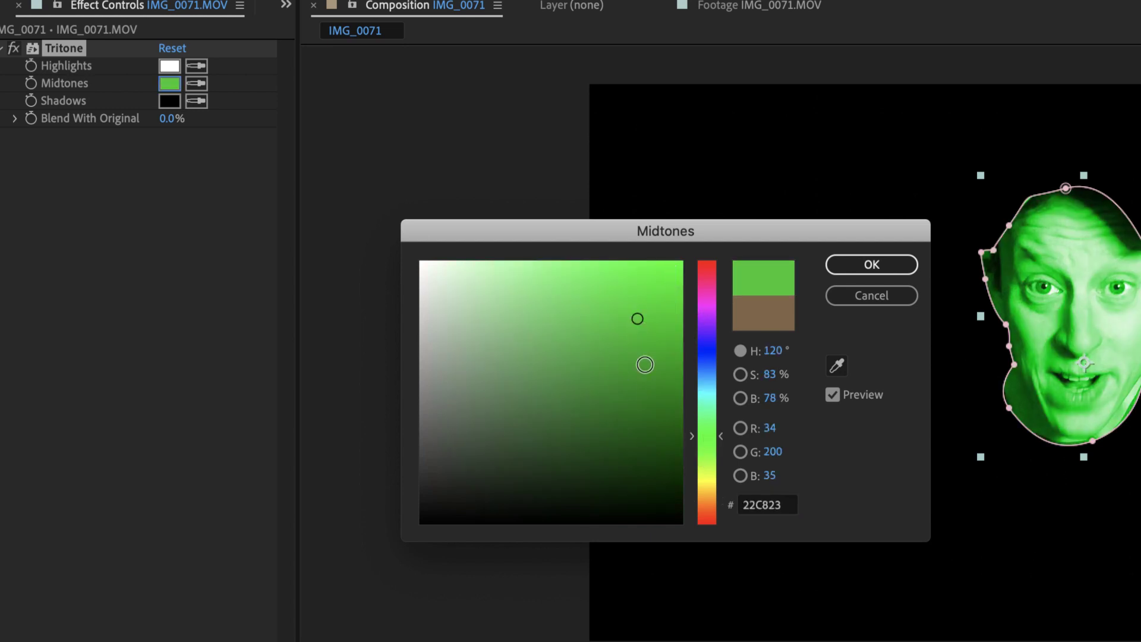
left_click(644, 364)
left_click(600, 377)
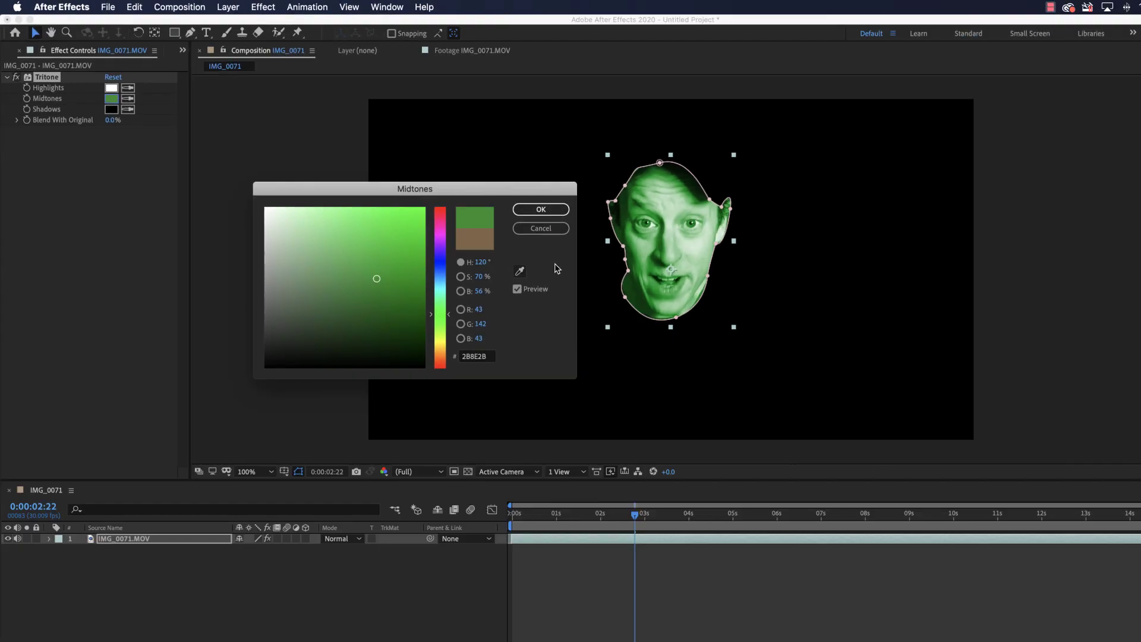
left_click(536, 230)
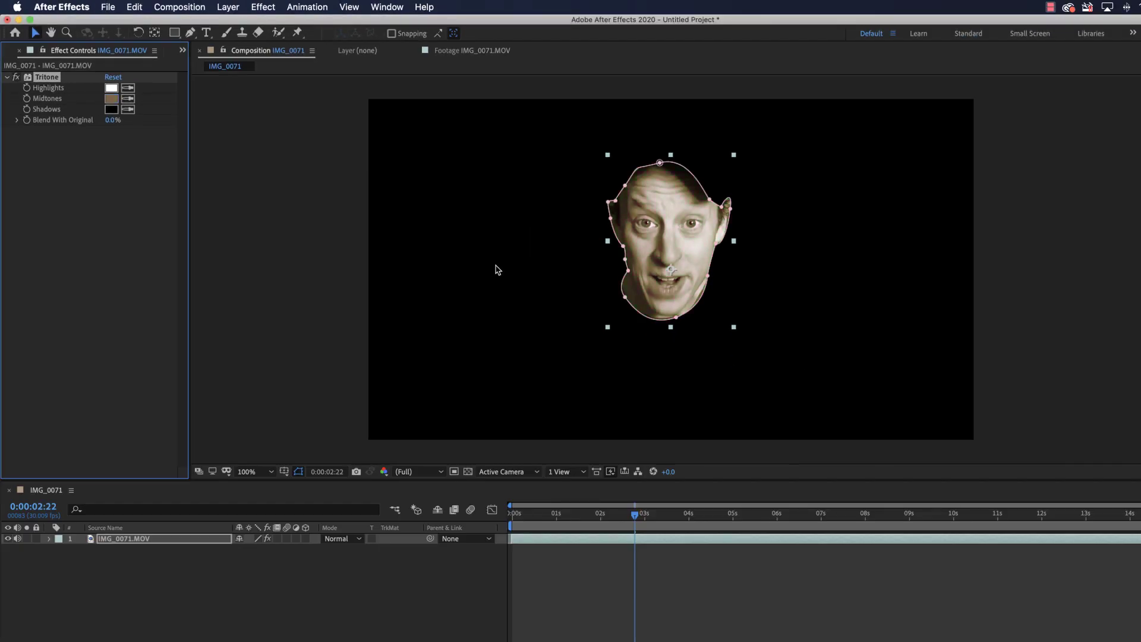
Undo the Tritone effect and the face mask edits
key("super+z")
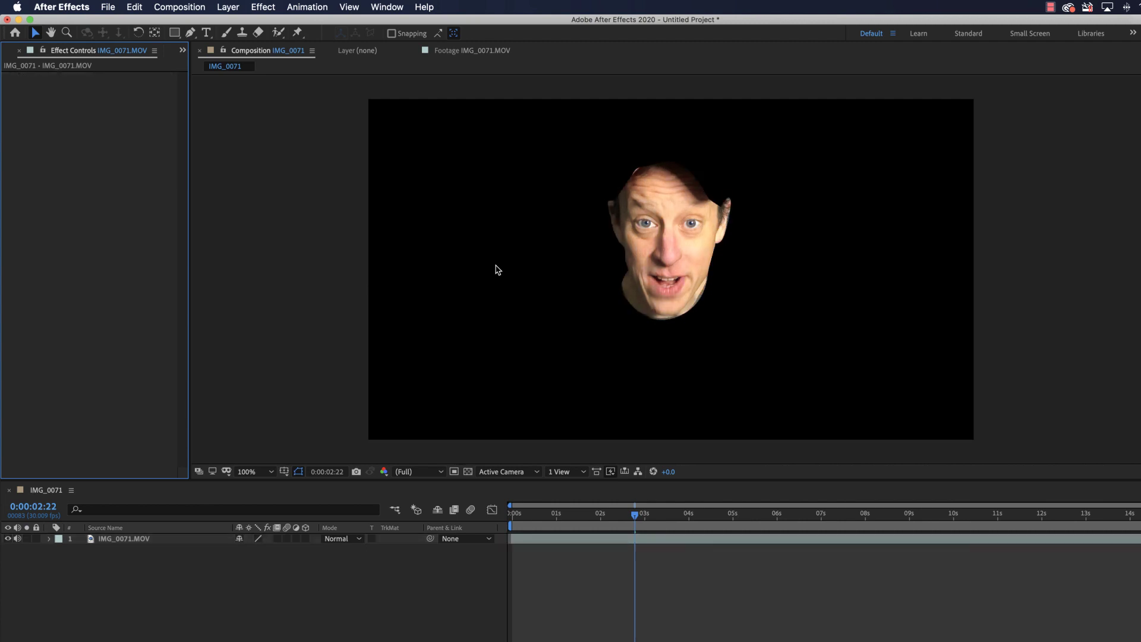
key("super+z")
key("super+z")
key("super+z")
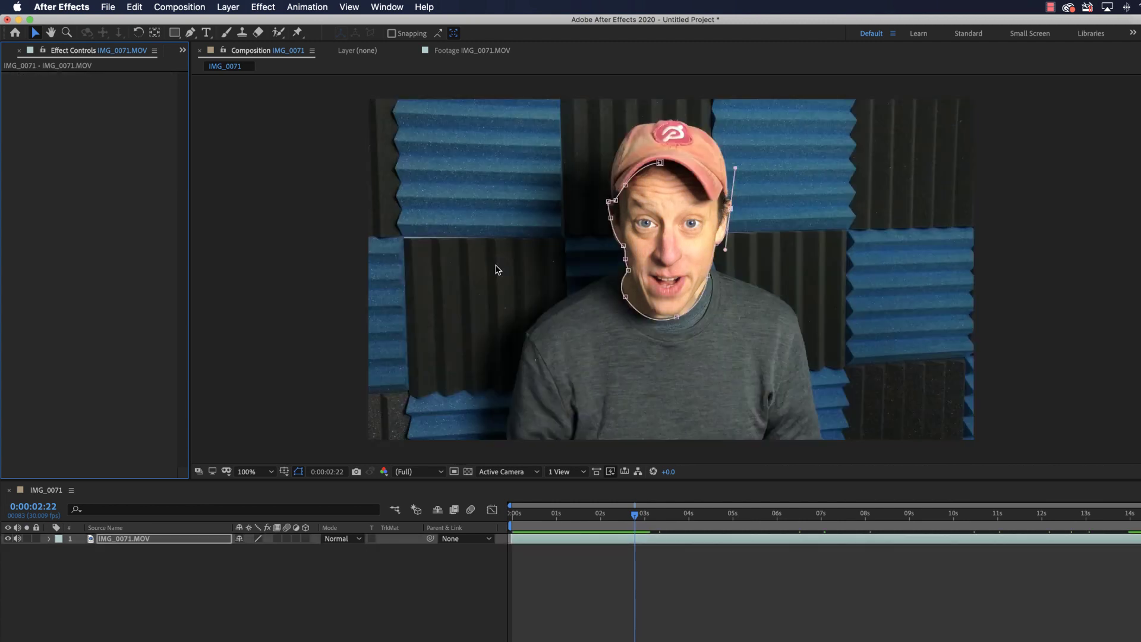
key("super+z")
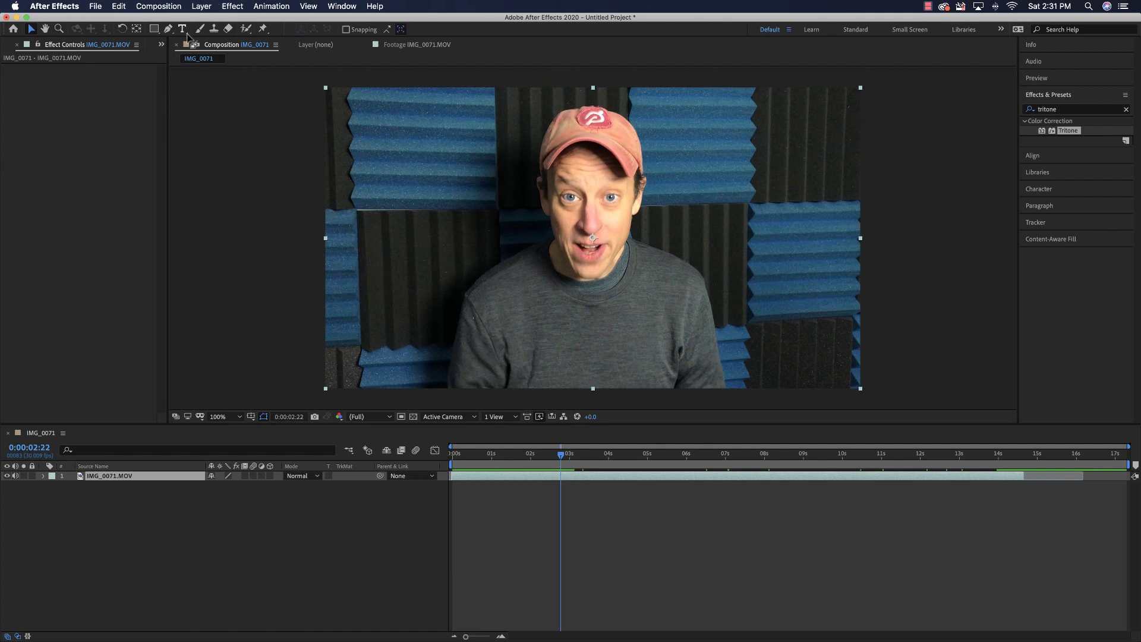
Type the title 'ADOBE AFTER EFFECTS' on the frame and nudge it slightly to the right
left_click(184, 29)
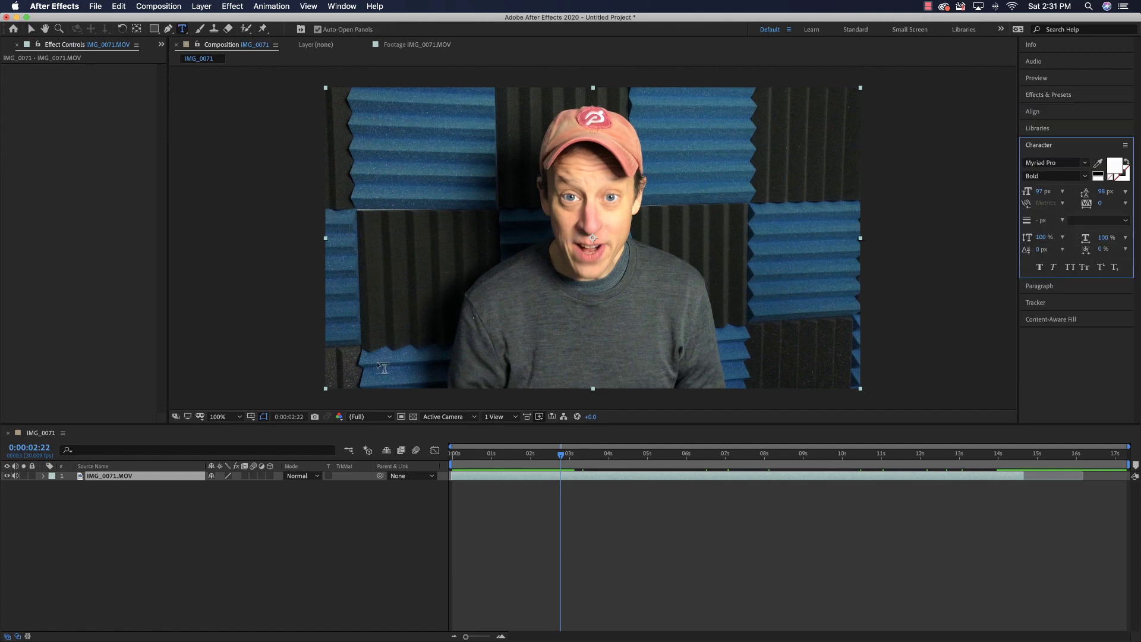
left_click(344, 358)
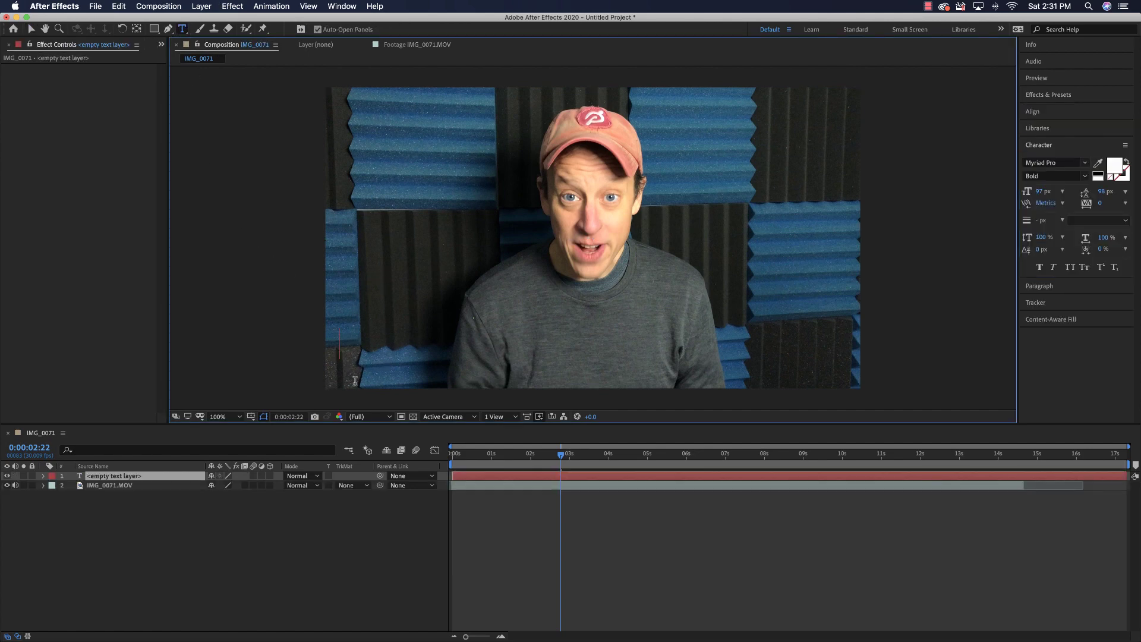
type("ADOBE AF")
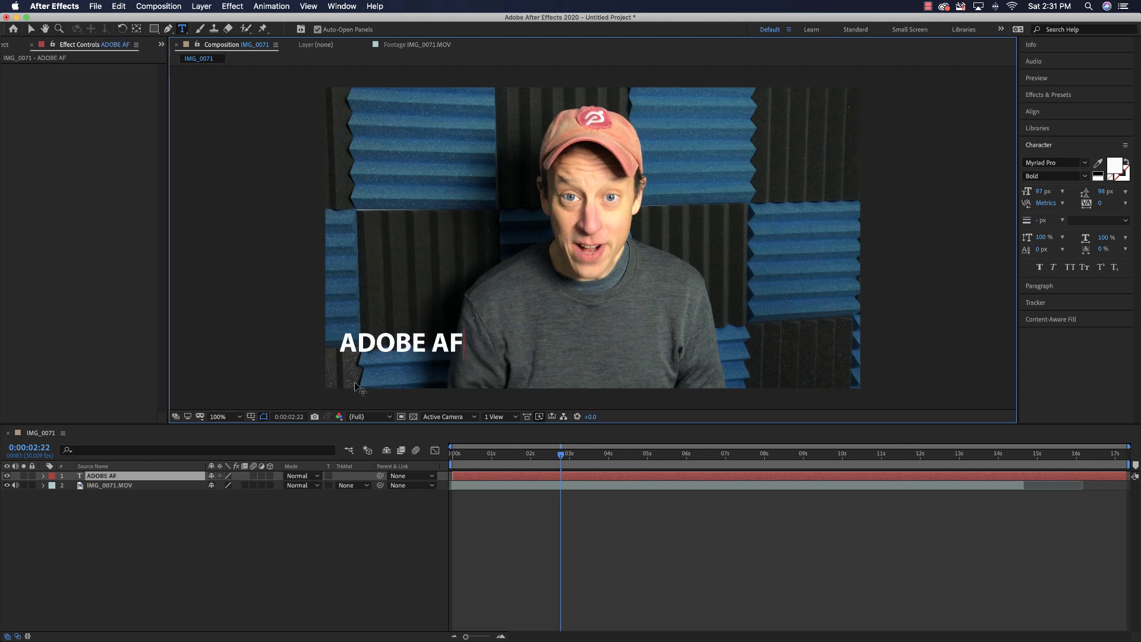
type("TER EFFECTS")
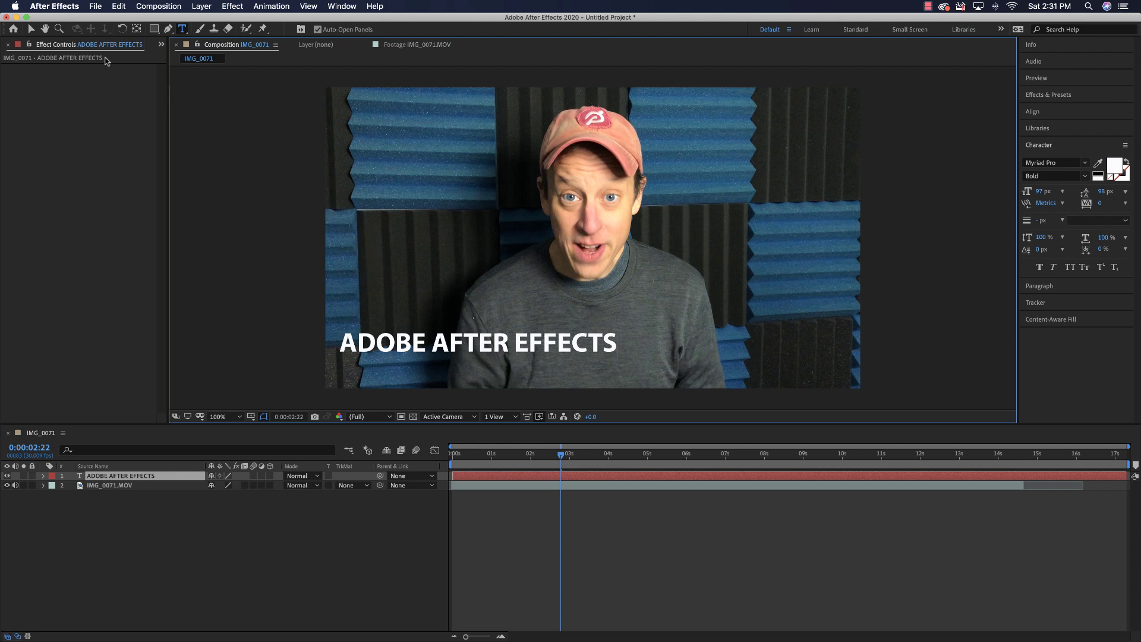
left_click(32, 30)
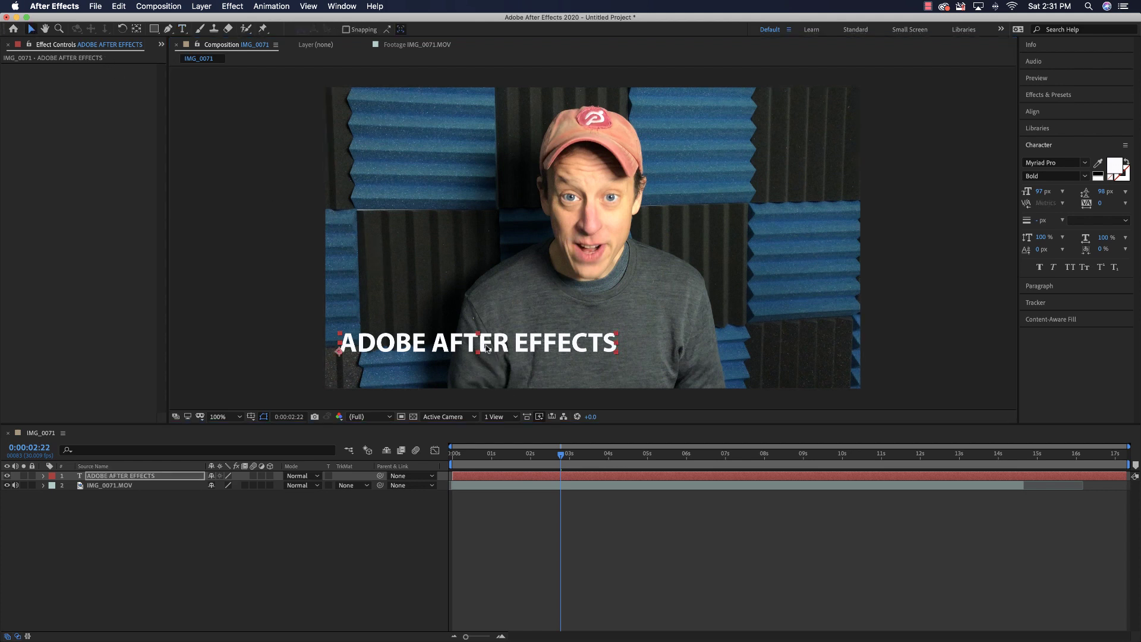
left_click_drag(486, 349, 502, 353)
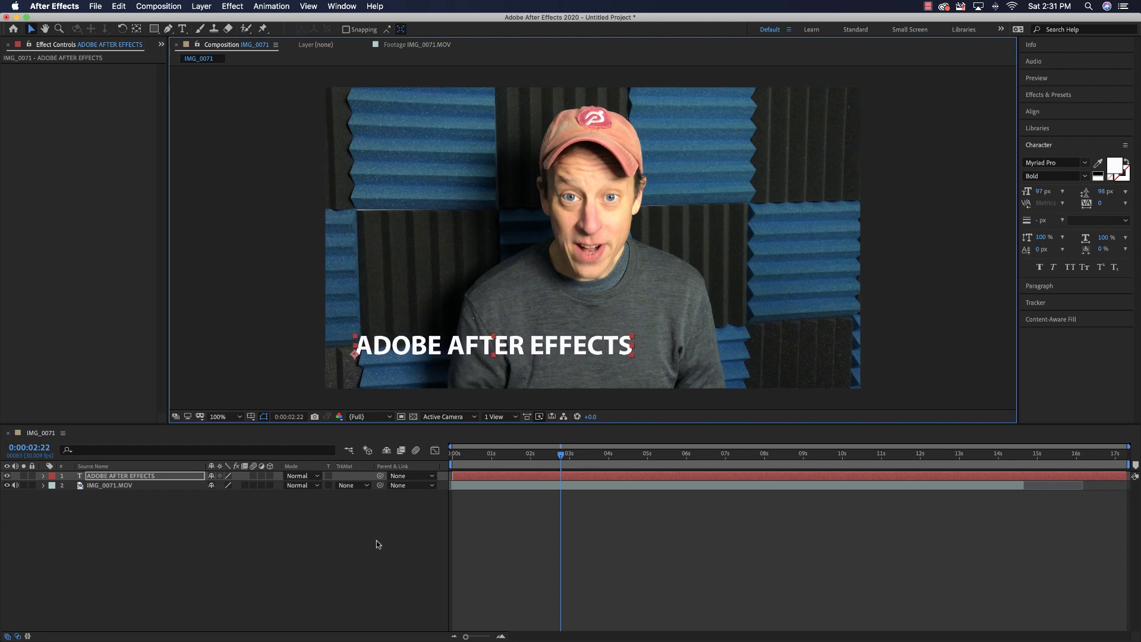
left_click(356, 533)
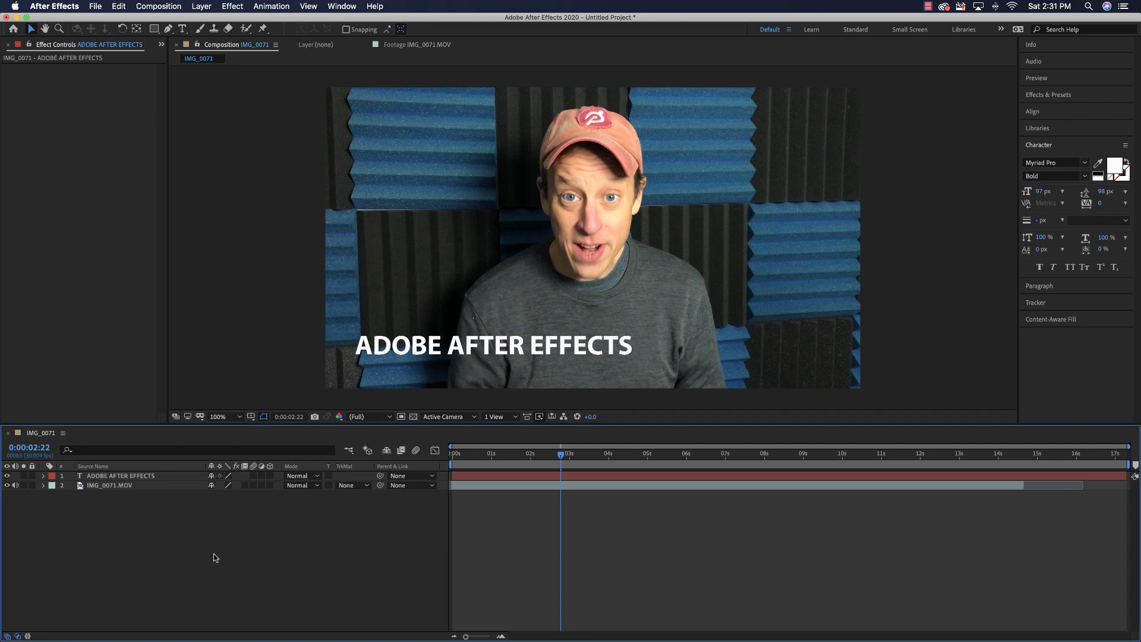
left_click(154, 29)
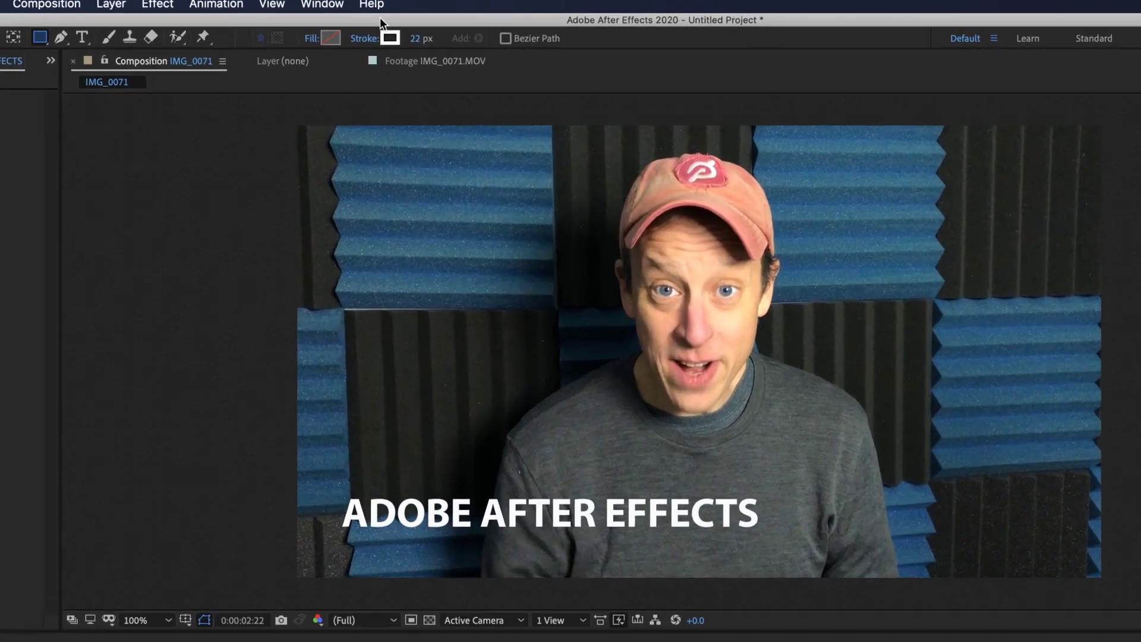
Set the stroke for new rectangles to None
left_click(390, 37)
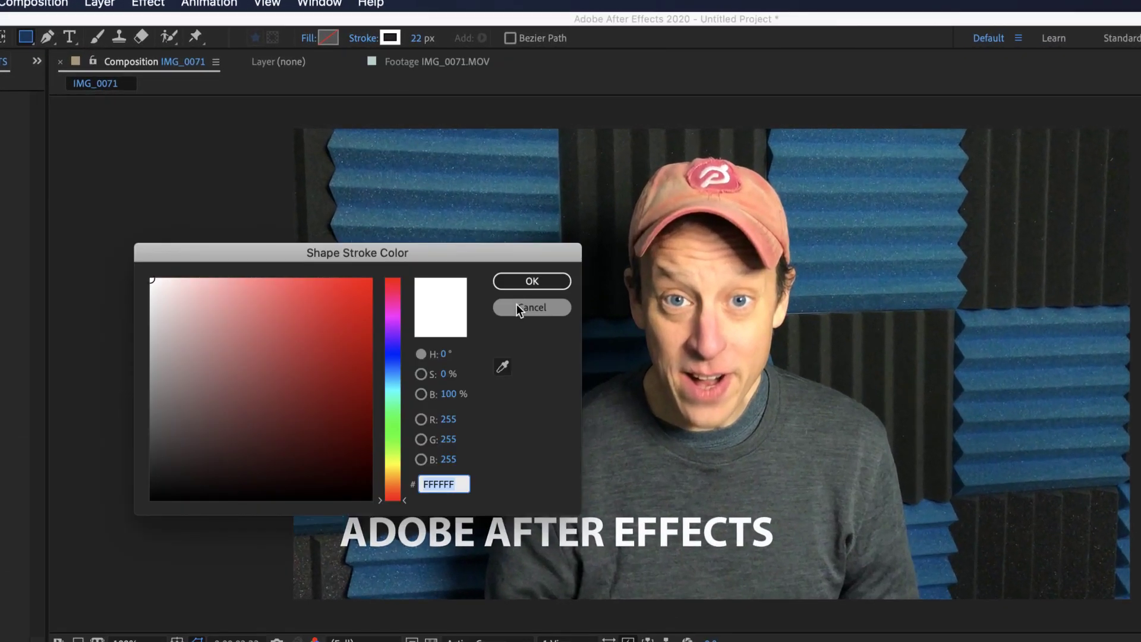
left_click(523, 306)
left_click(364, 39)
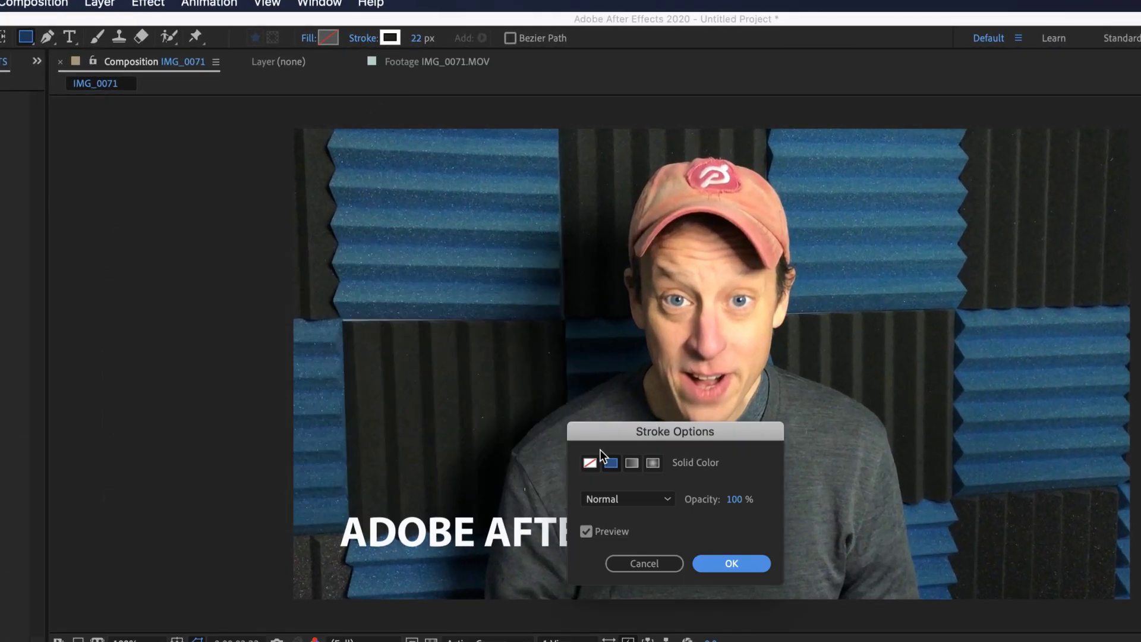
left_click(590, 463)
left_click(735, 561)
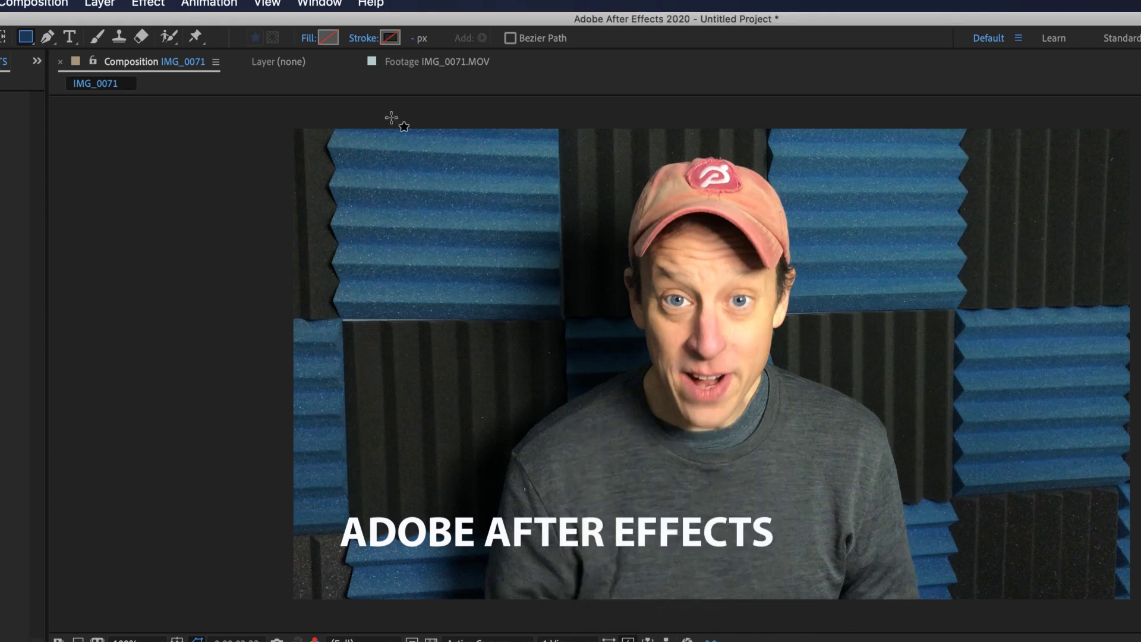
Set the rectangle fill to a Linear Gradient, keeping the white-to-black colours
left_click(309, 38)
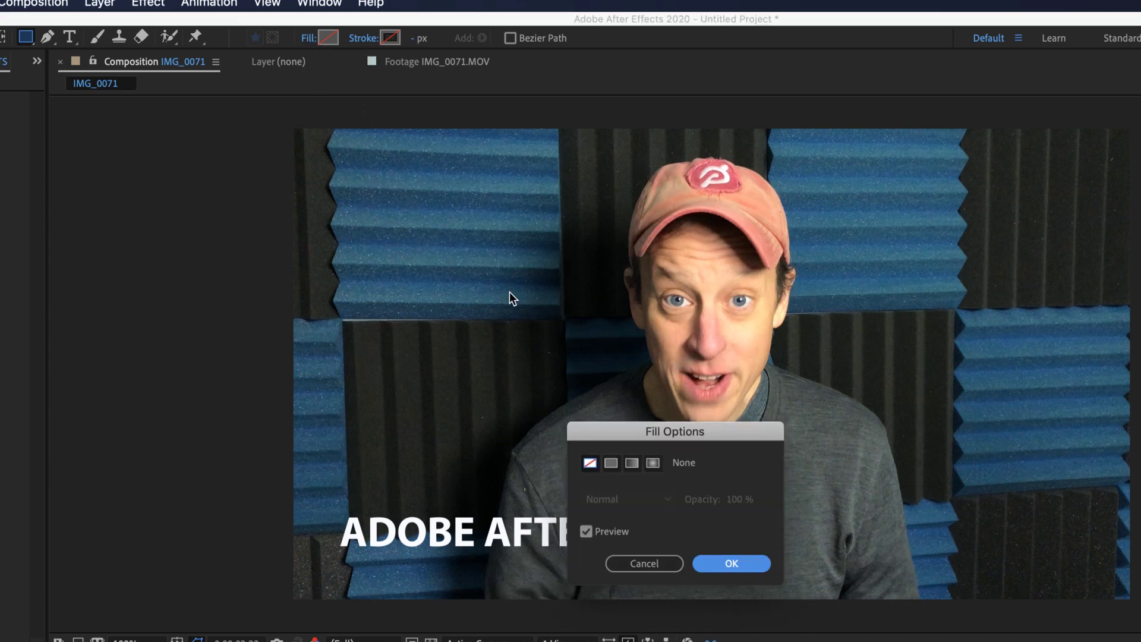
left_click(631, 462)
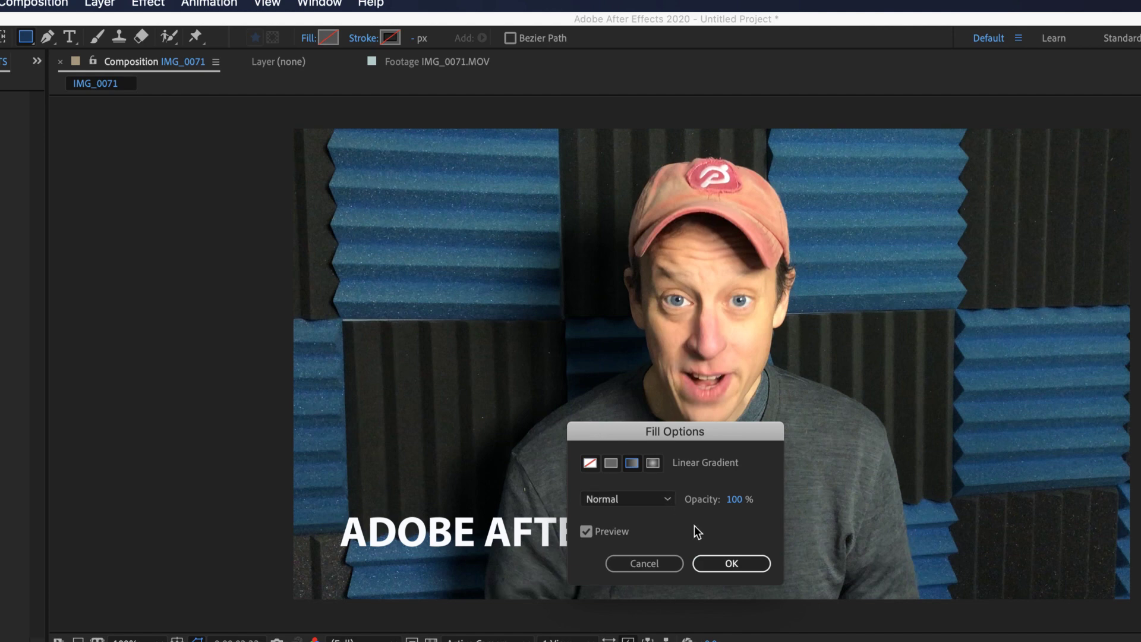
left_click(745, 564)
left_click(326, 38)
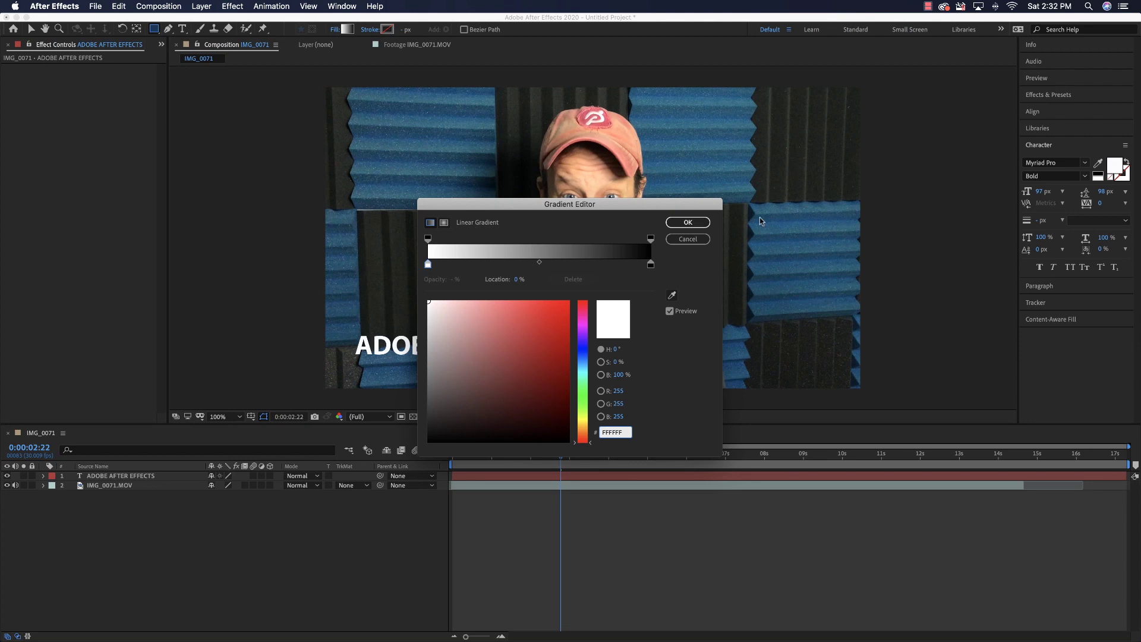
left_click(700, 224)
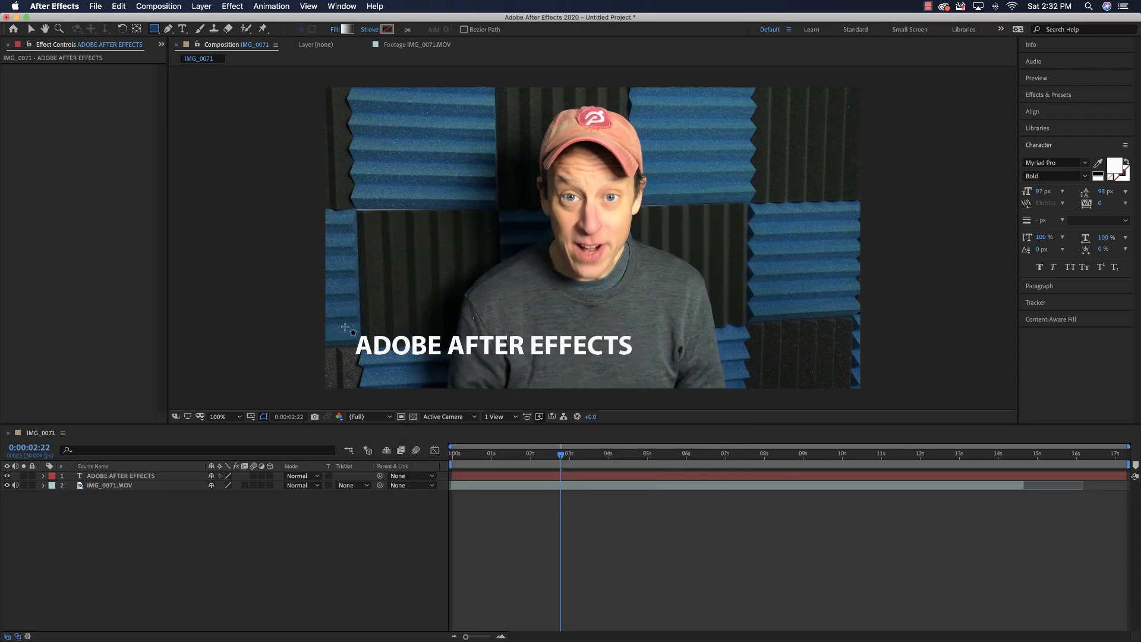
Draw a gradient rectangle over the title and expand its Gradient Fill 1 properties
mouse_move(346, 326)
left_mouse_down()
mouse_move(368, 348)
mouse_move(462, 365)
mouse_move(639, 363)
left_mouse_up()
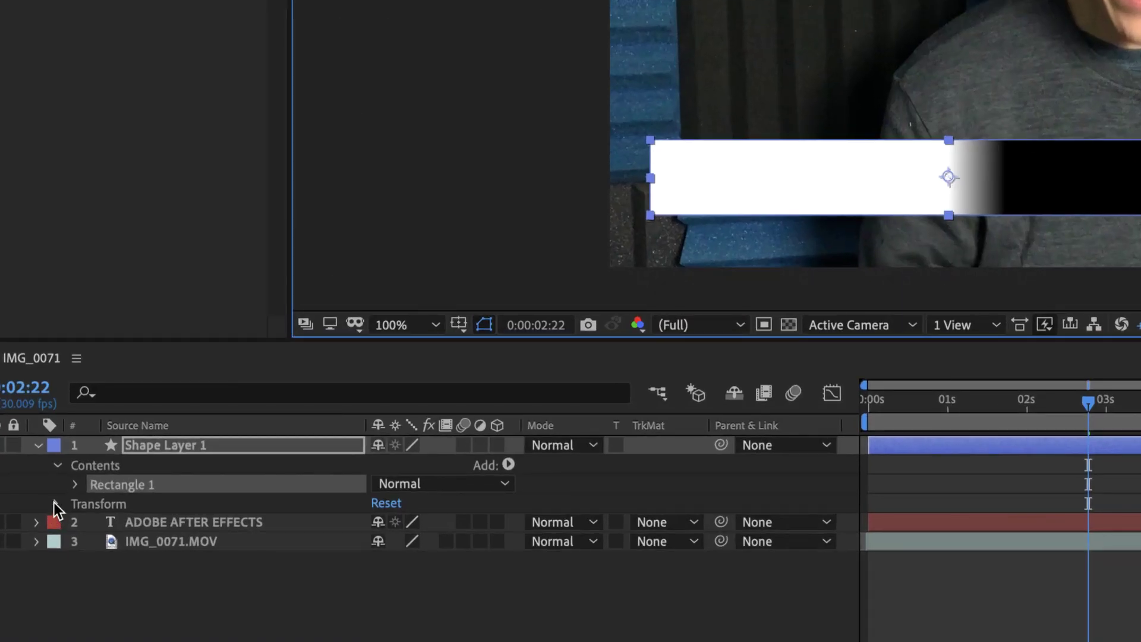
left_click(54, 502)
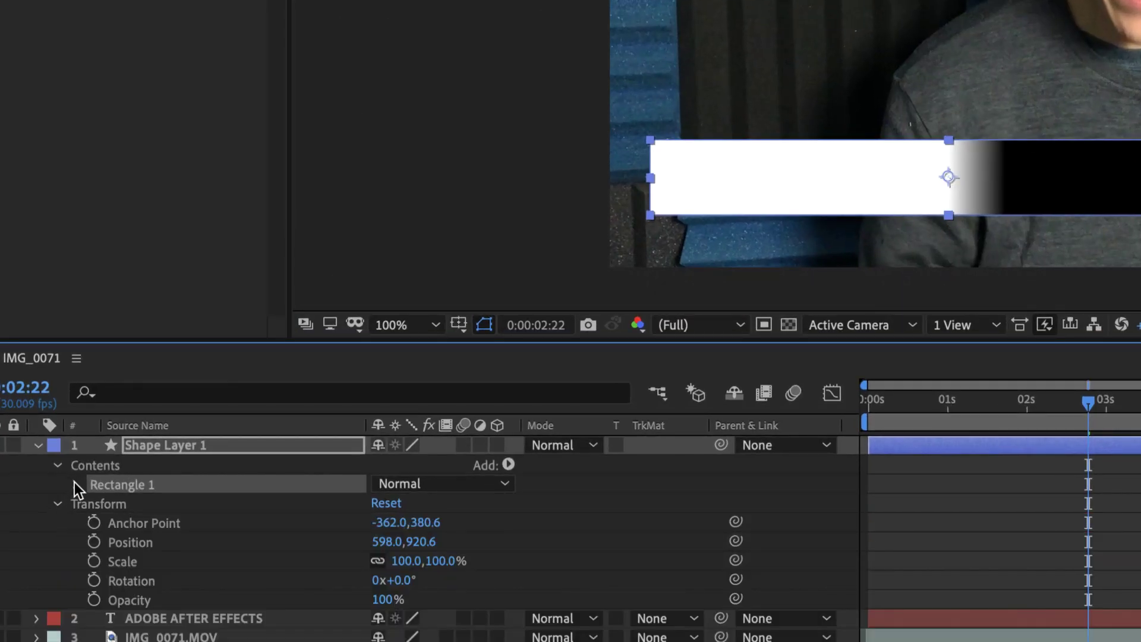
left_click(59, 504)
left_click(74, 484)
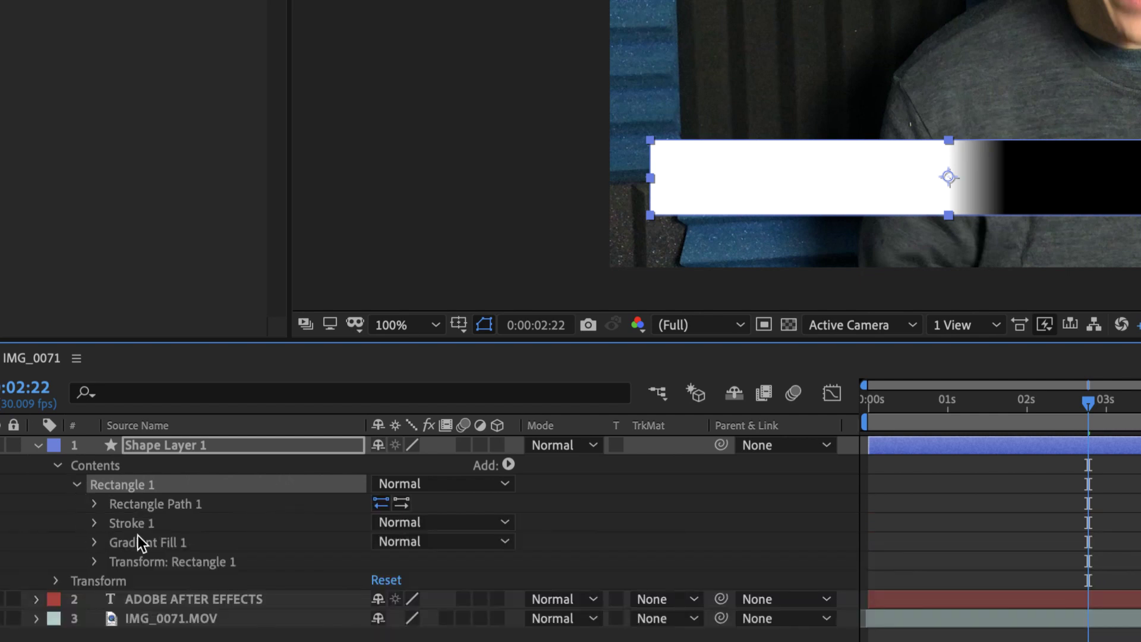
left_click(94, 542)
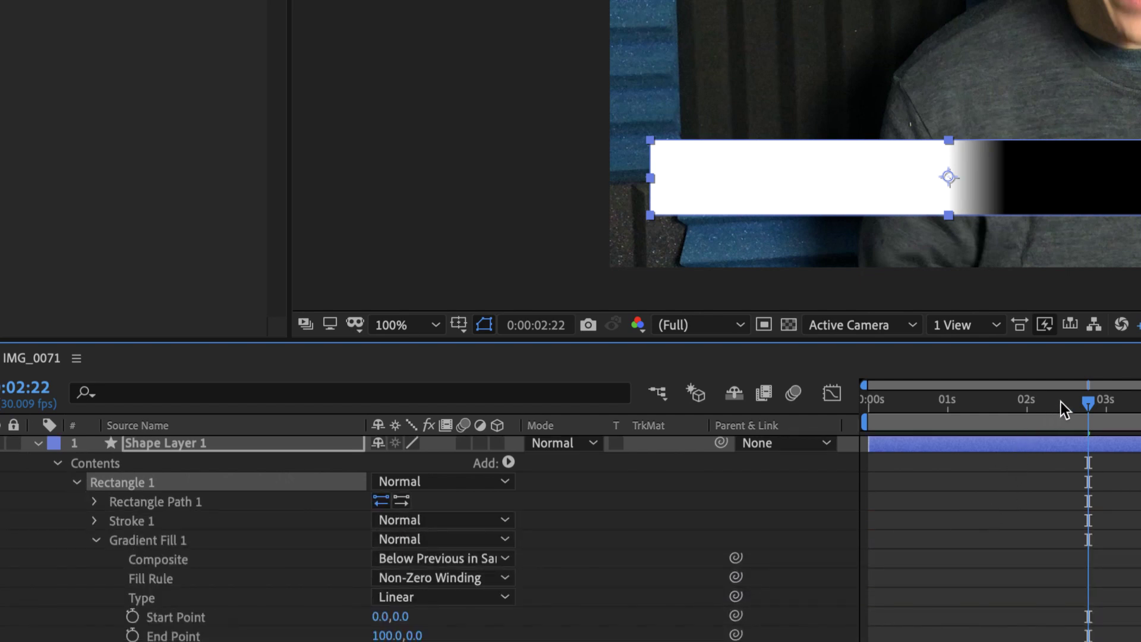
At 0:00:00:00, keyframe the gradient's Start Point and End Point
left_click_drag(1086, 402, 868, 417)
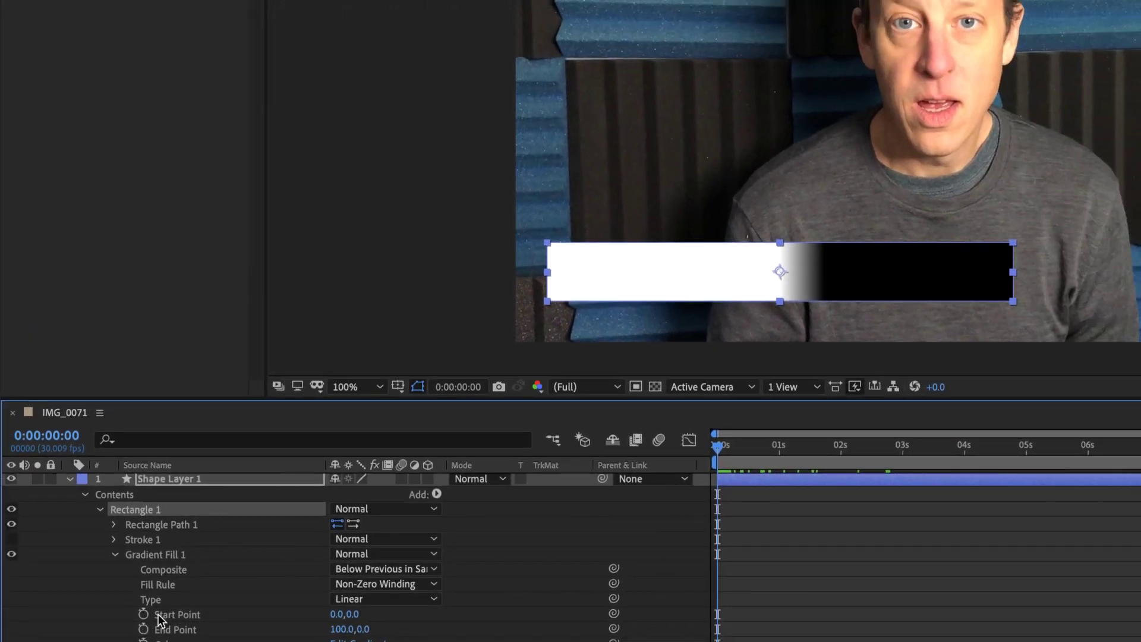
left_click(143, 614)
left_click(143, 628)
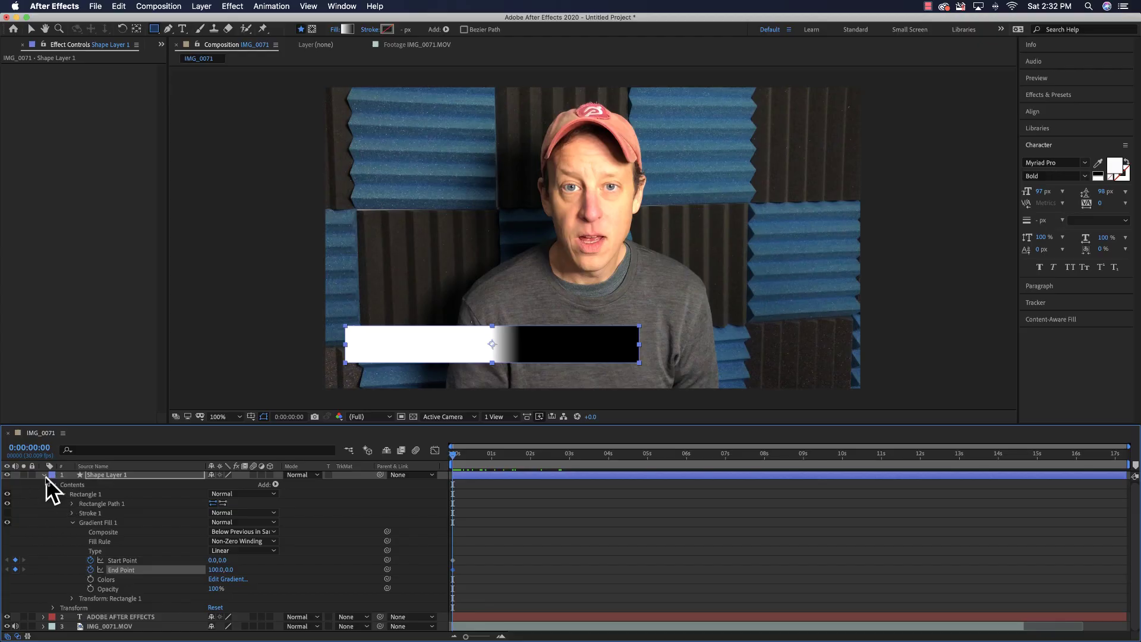
left_click(44, 475)
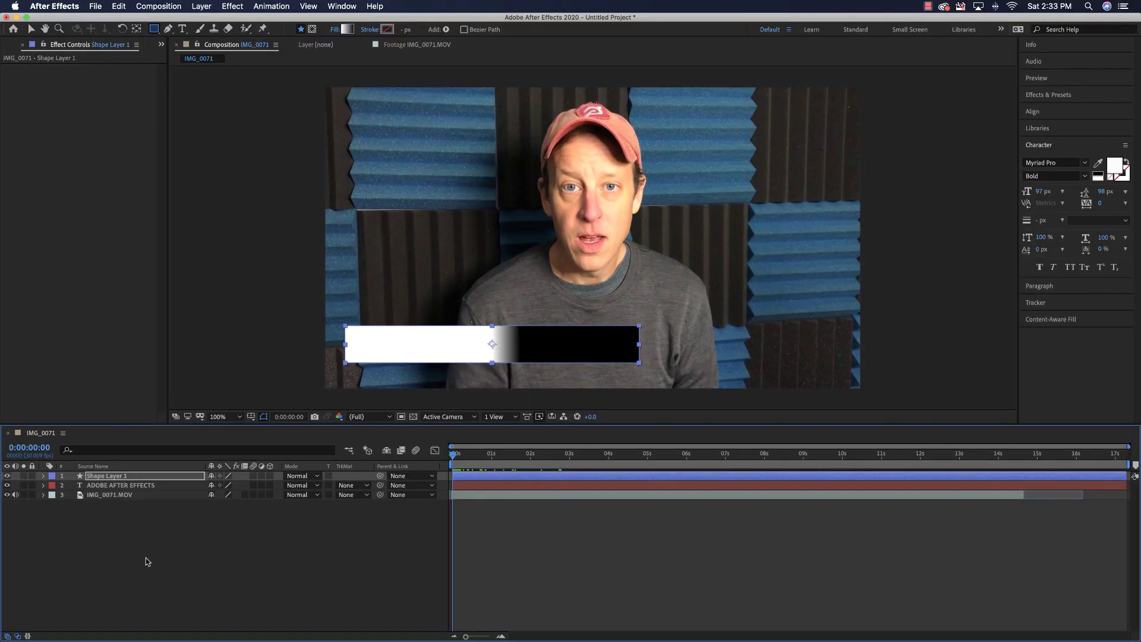
Set the title layer's track matte to Luma Matte 'Shape Layer 1' and expand Shape Layer 1's gradient fill
left_click(143, 486)
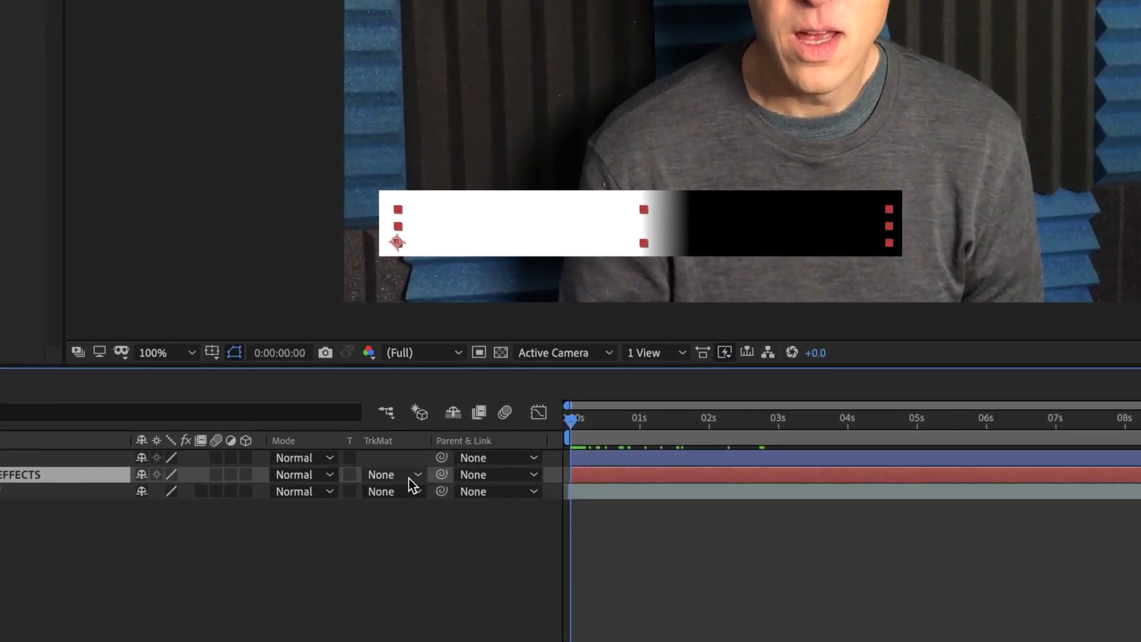
left_click(366, 484)
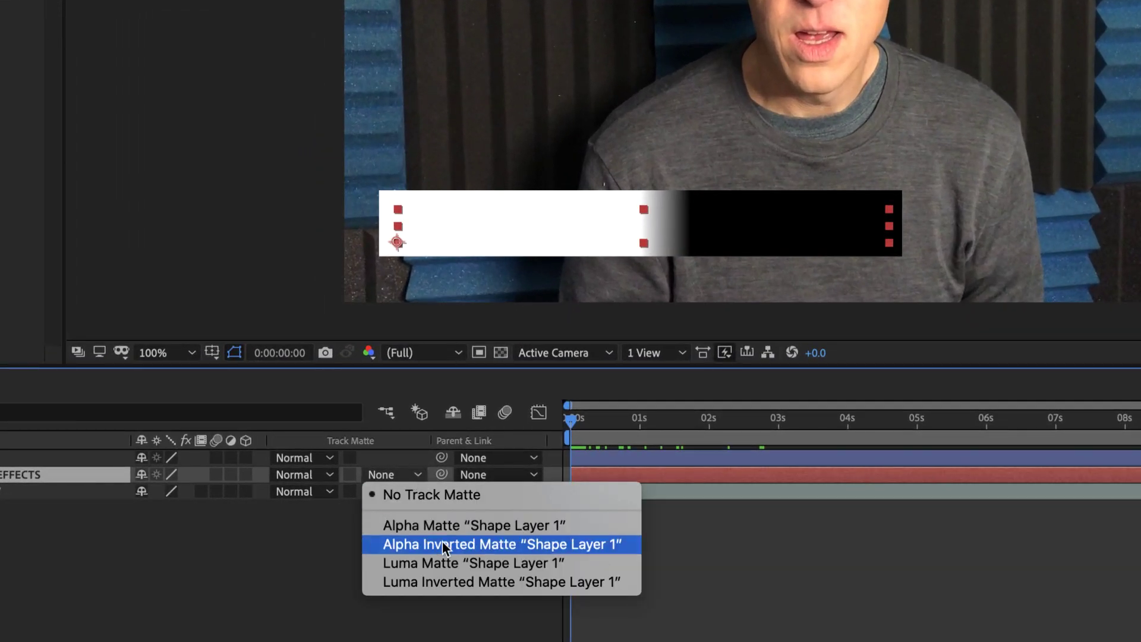
left_click(451, 563)
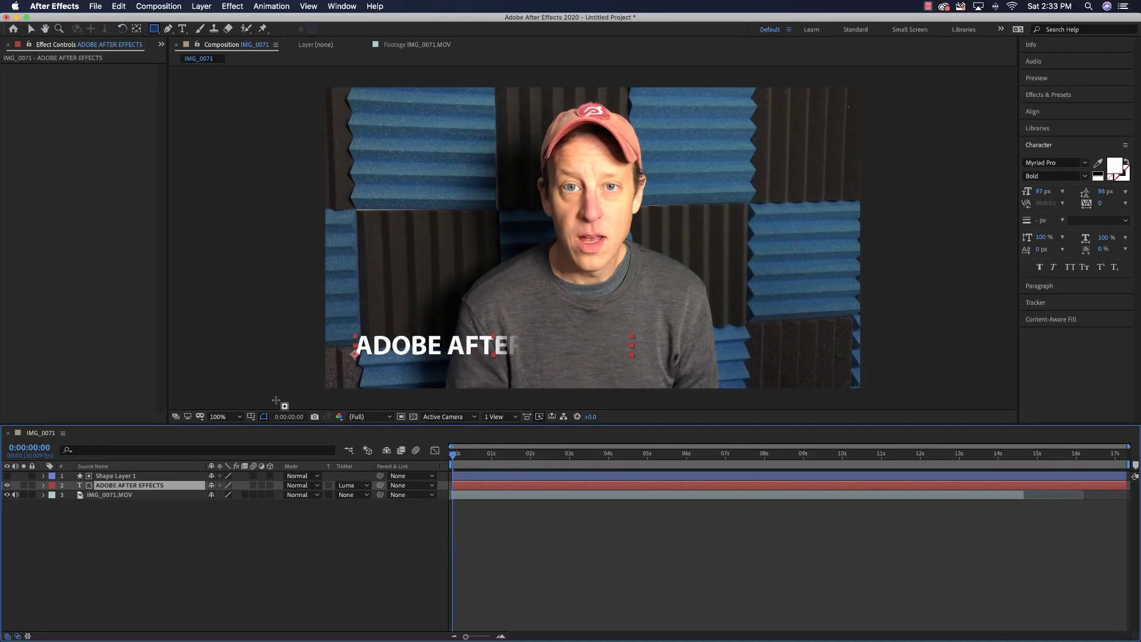
left_click(31, 29)
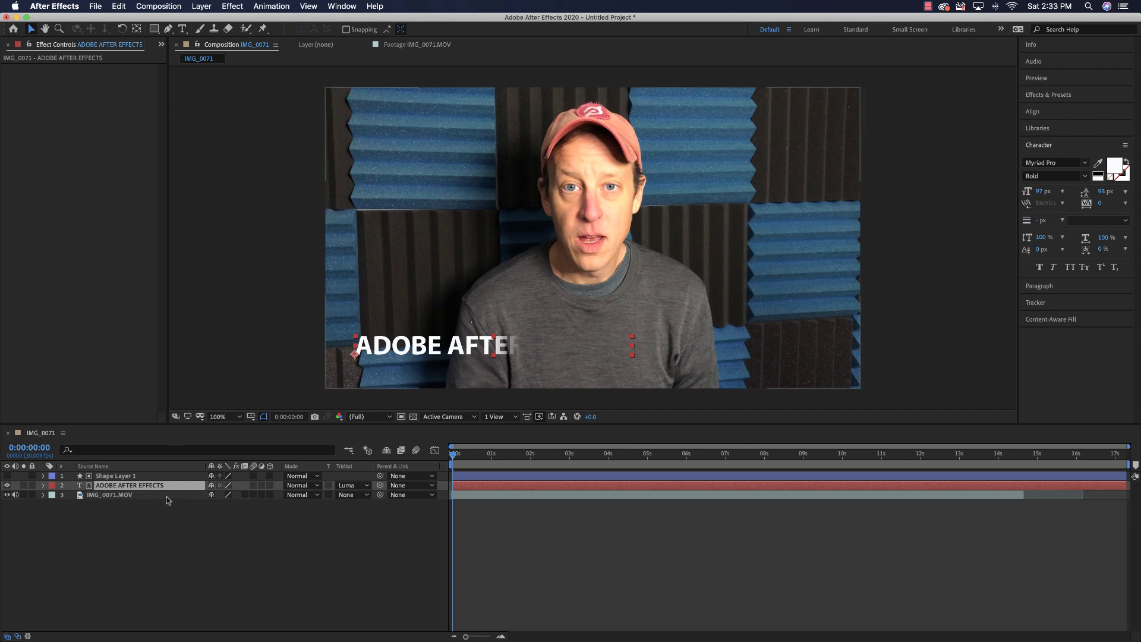
left_click(43, 476)
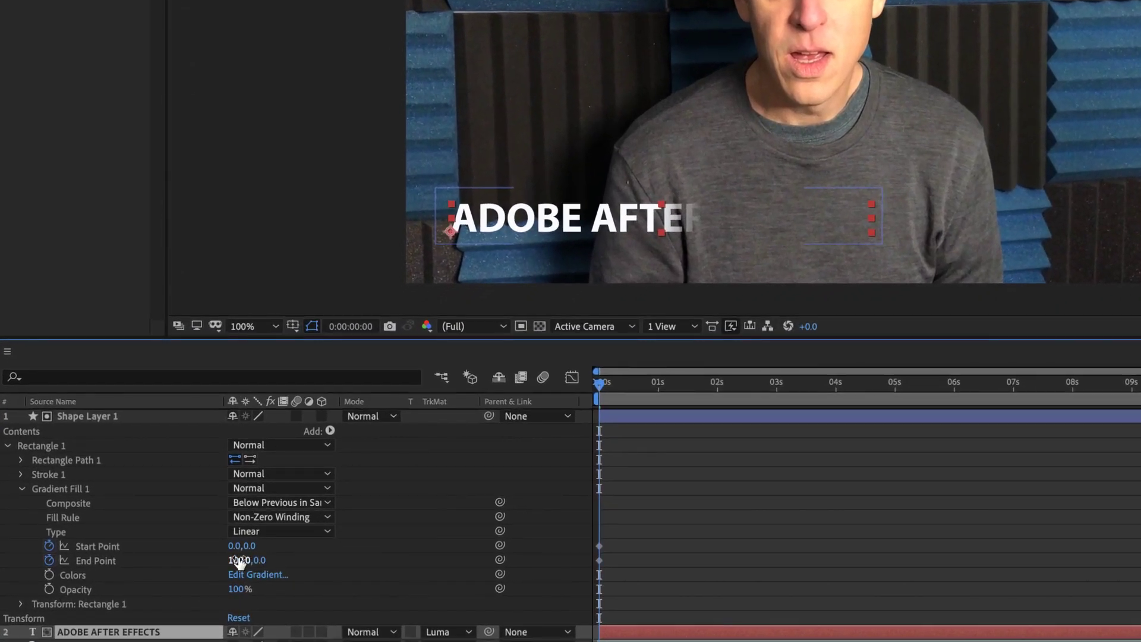
Set the gradient Start Point to -508,0 and End Point to -483,0, then move to about 0:00:04:00
left_click_drag(238, 560, 151, 556)
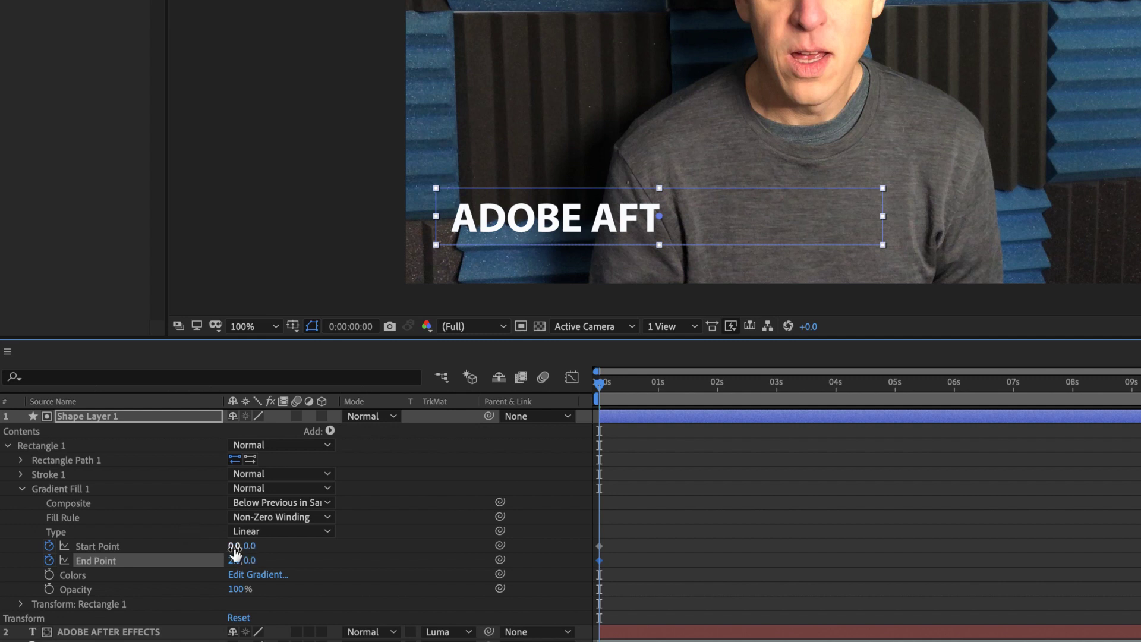
left_click_drag(234, 551, 74, 551)
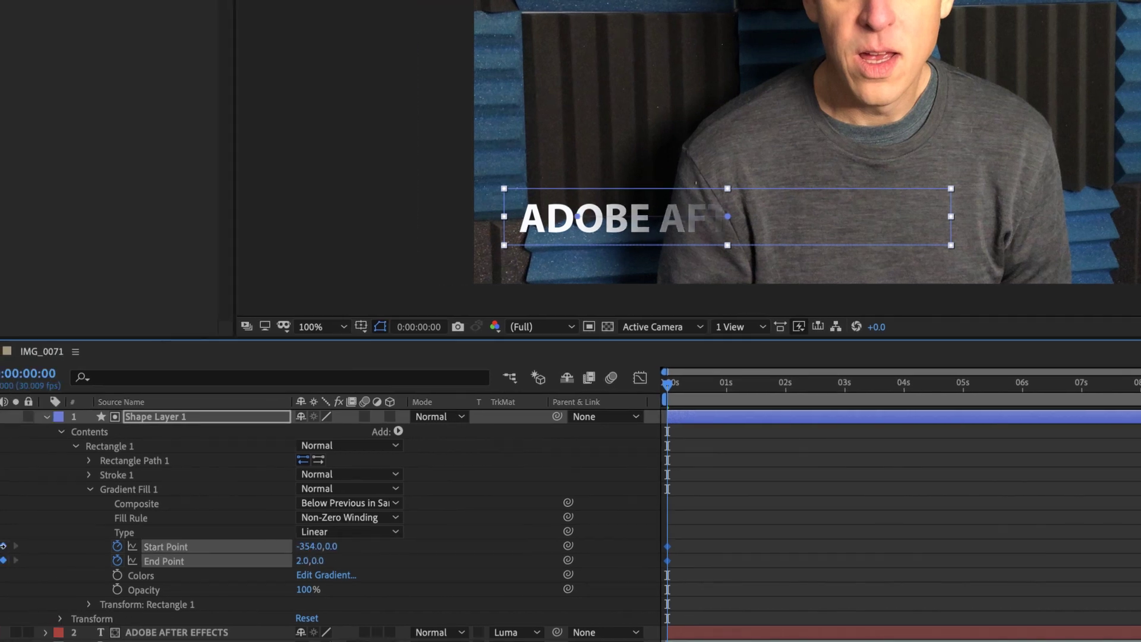
left_click_drag(3, 545, 3, 546)
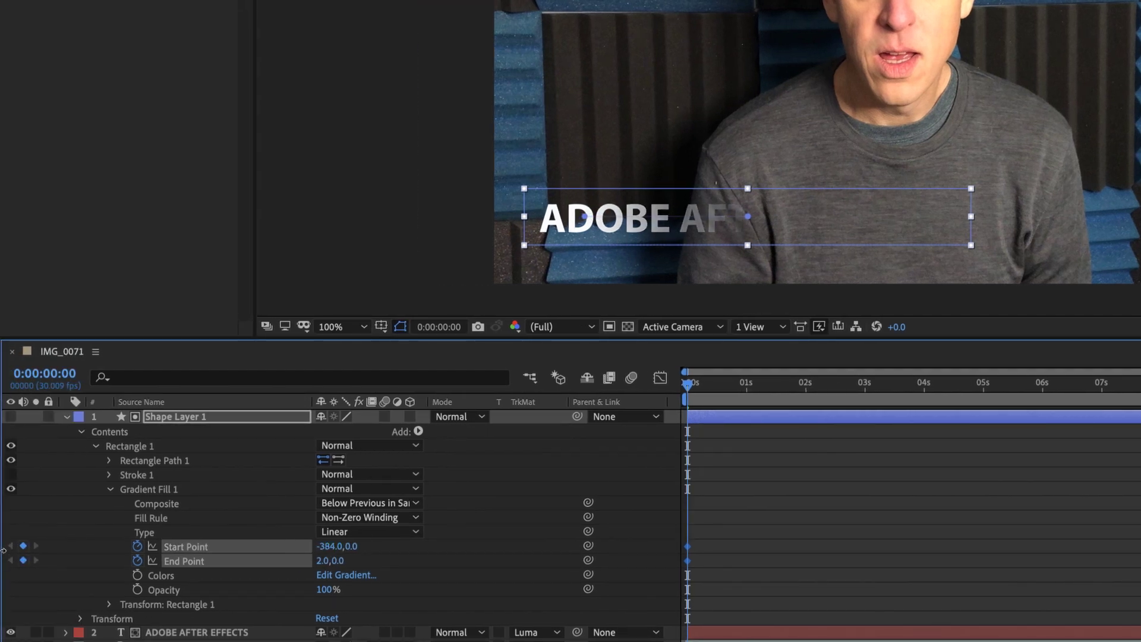
left_click_drag(3, 549, 249, 555)
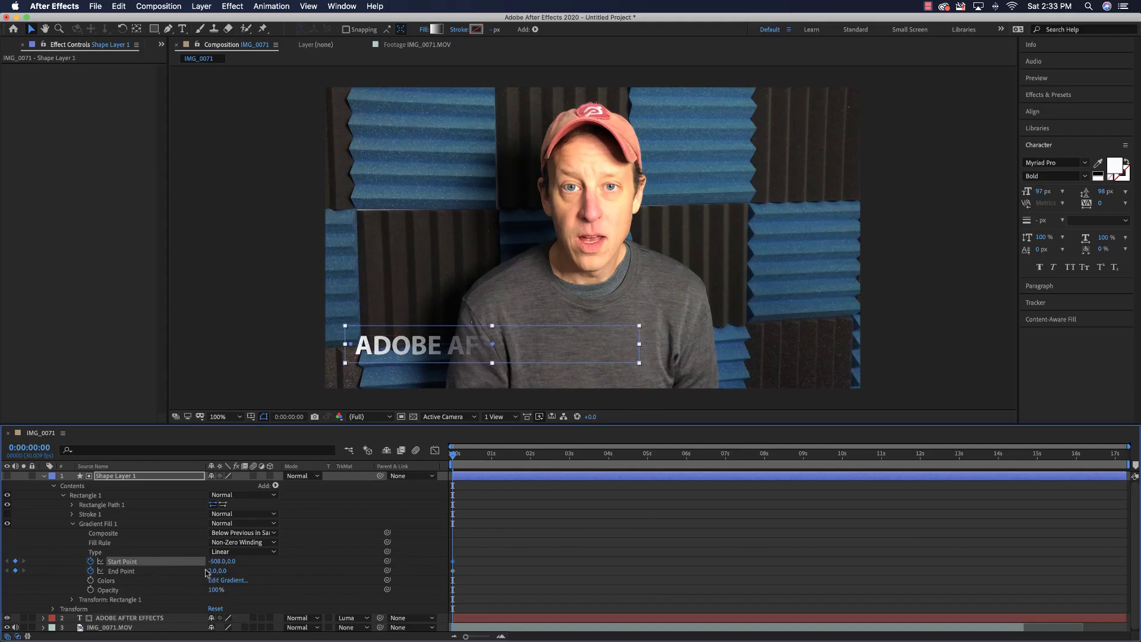
left_click_drag(211, 572, 168, 574)
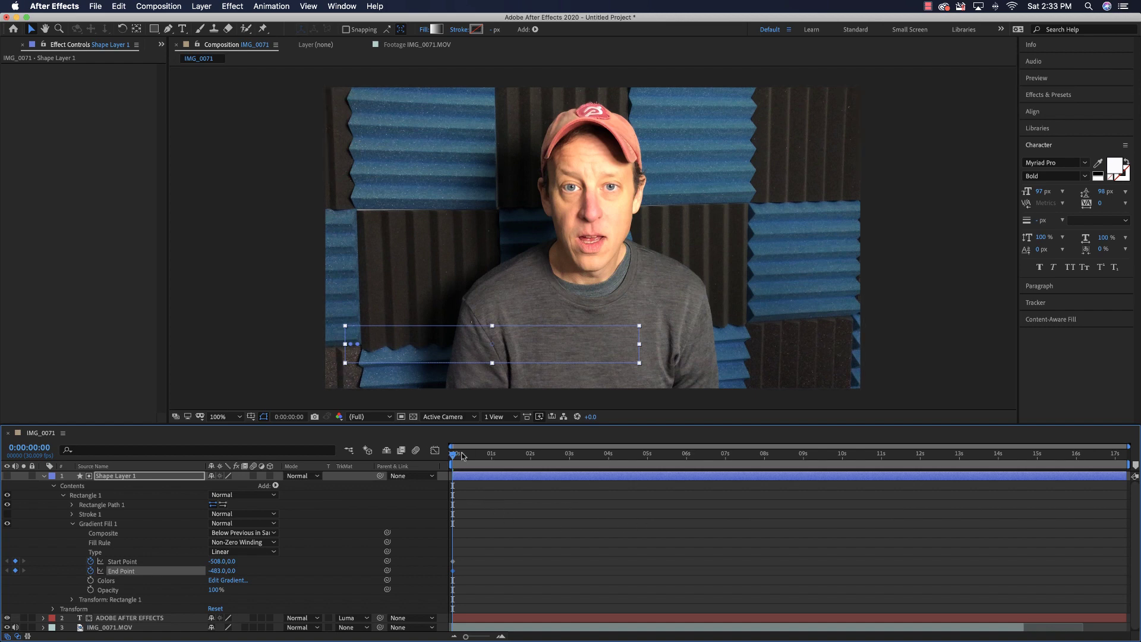
left_click_drag(453, 457, 609, 453)
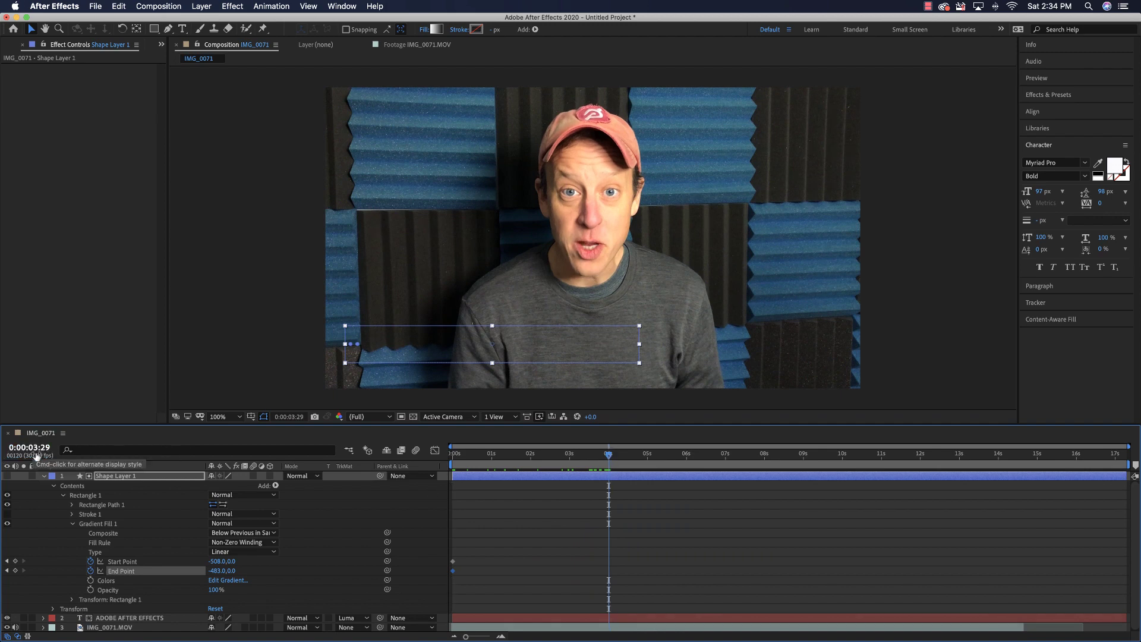
Zoom the timeline and move the current time to about 4 seconds (400)
key("equal")
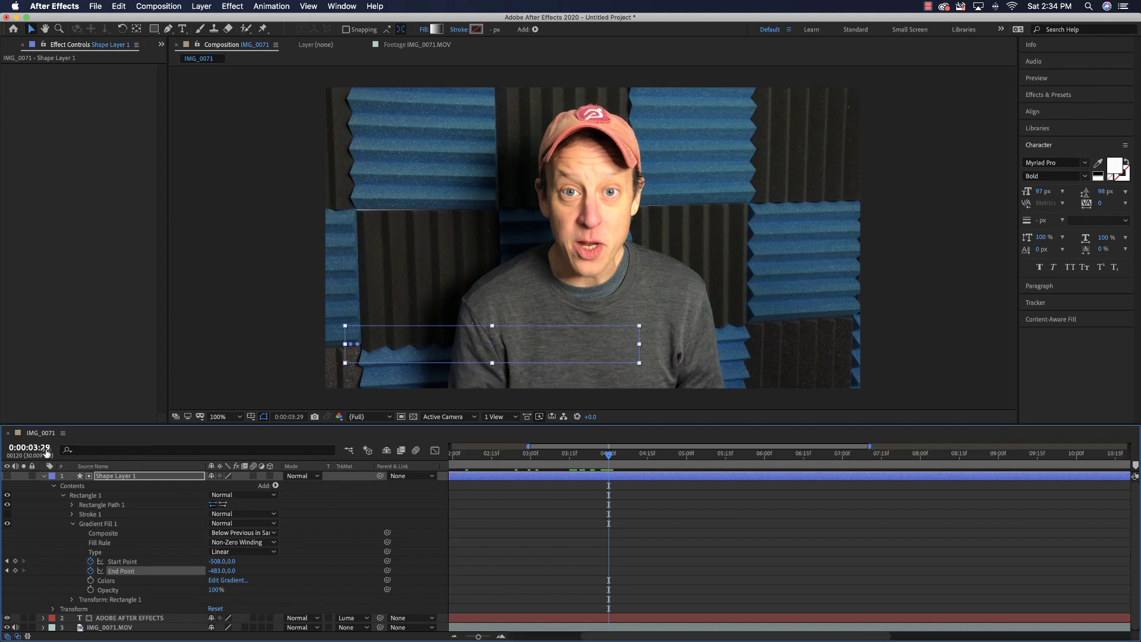
scroll(542, 501, "left", 5)
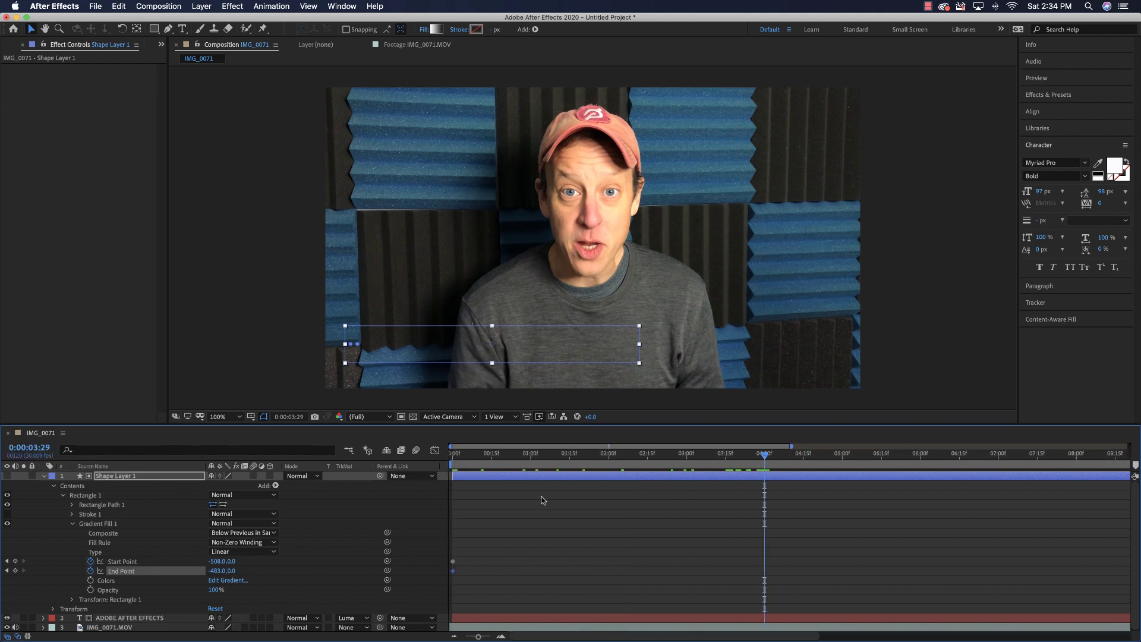
left_click(36, 446)
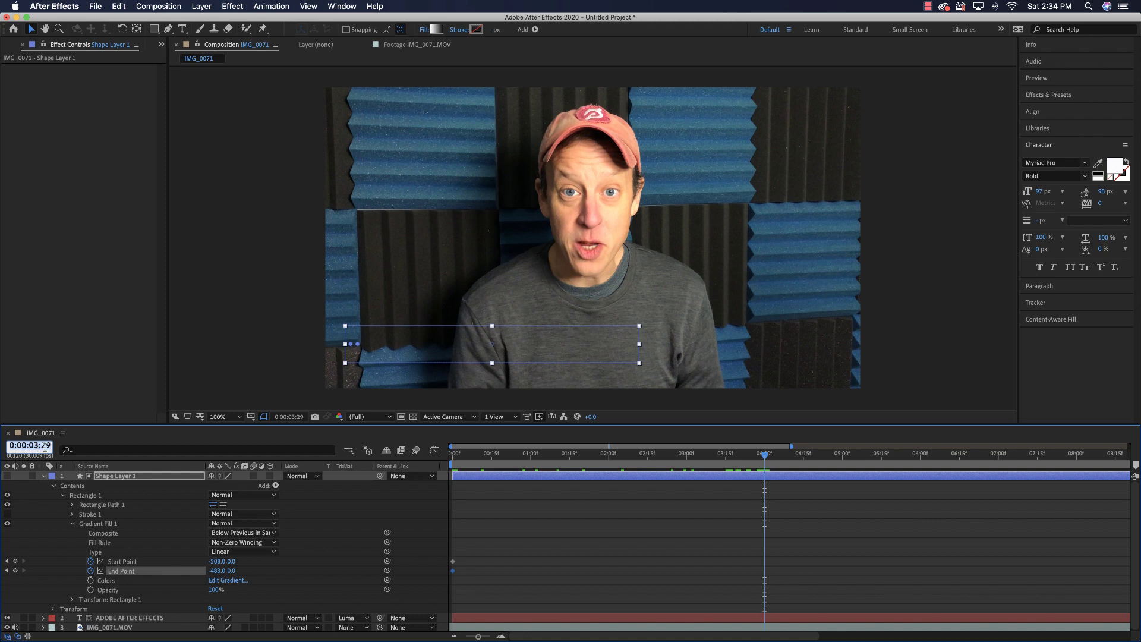
type("400")
key("Return")
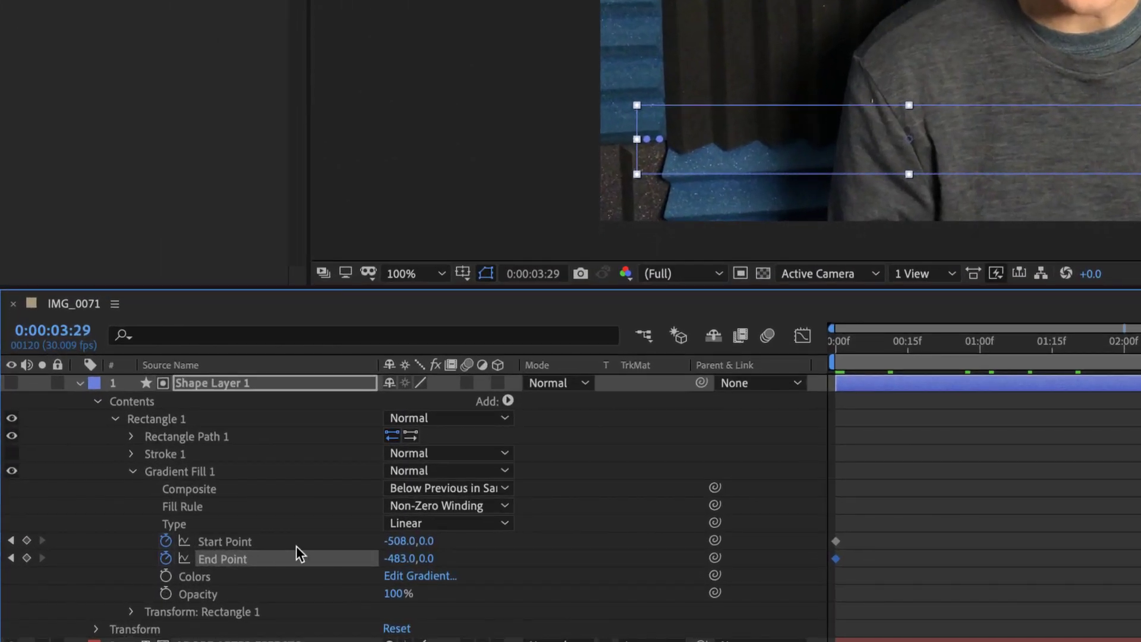
Keyframe the gradient with End Point 528 and Start Point 498, then scrub to preview the wipe
left_click(26, 540)
left_click(26, 557)
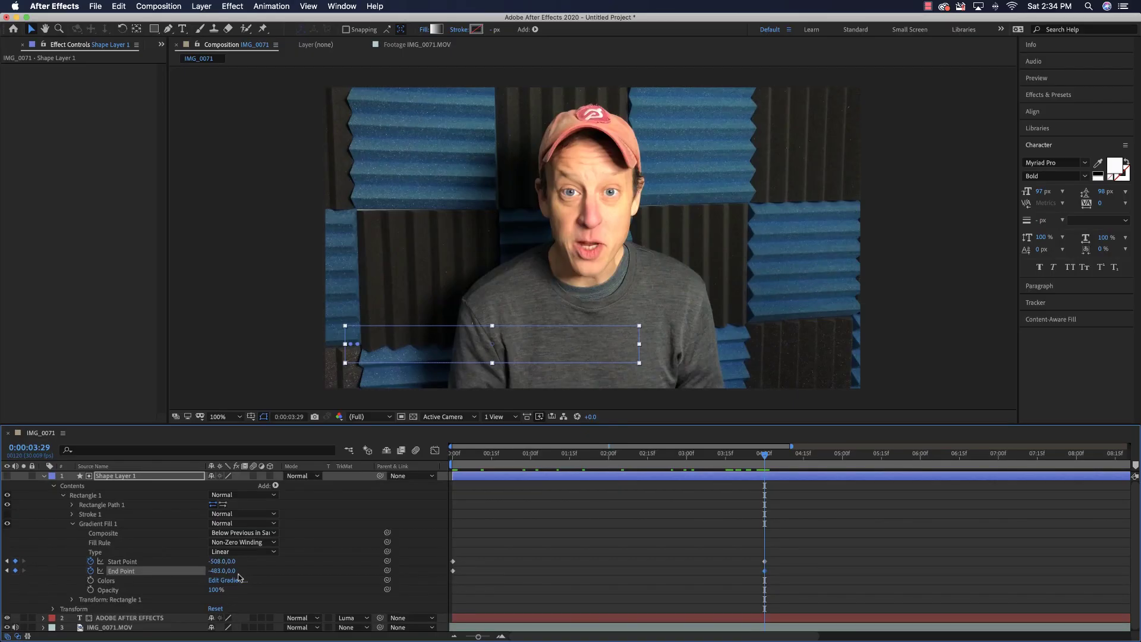
left_click_drag(216, 571, 693, 556)
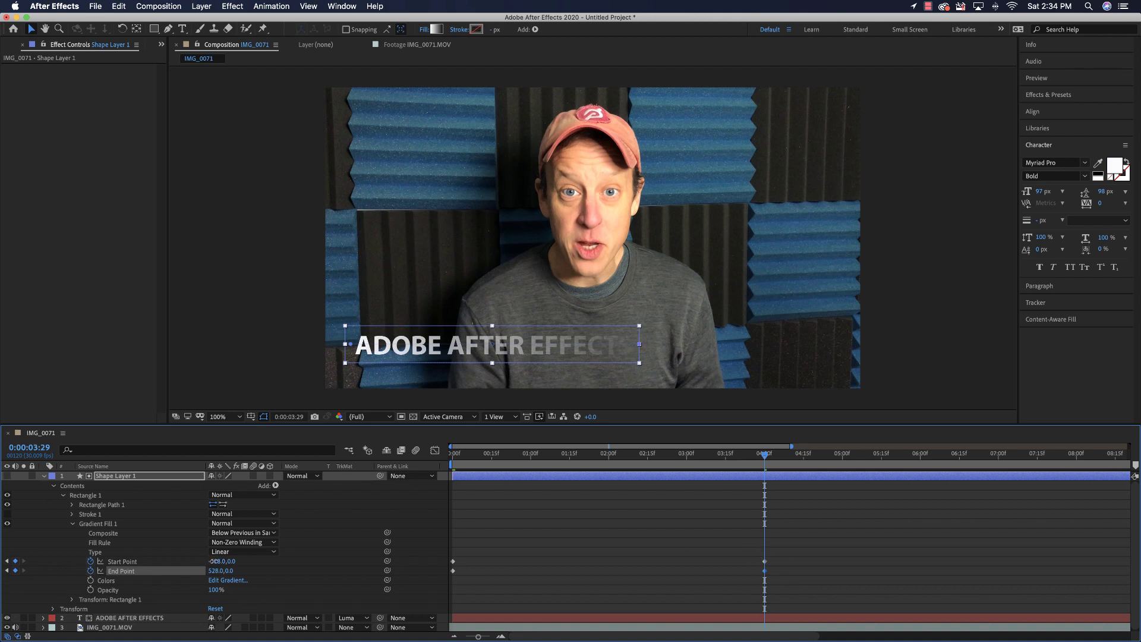
left_click_drag(221, 561, 770, 557)
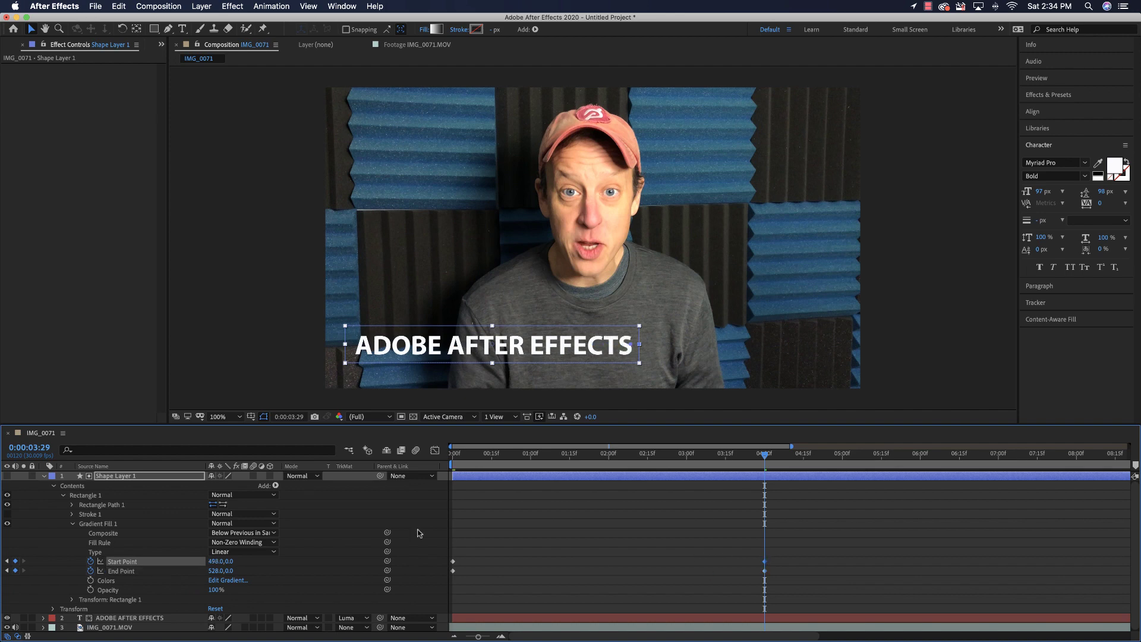
left_click_drag(769, 459, 766, 484)
Deselect Shape Layer 1, choose the Rectangle tool and set new shapes' fill to None
left_click(42, 476)
left_click(293, 561)
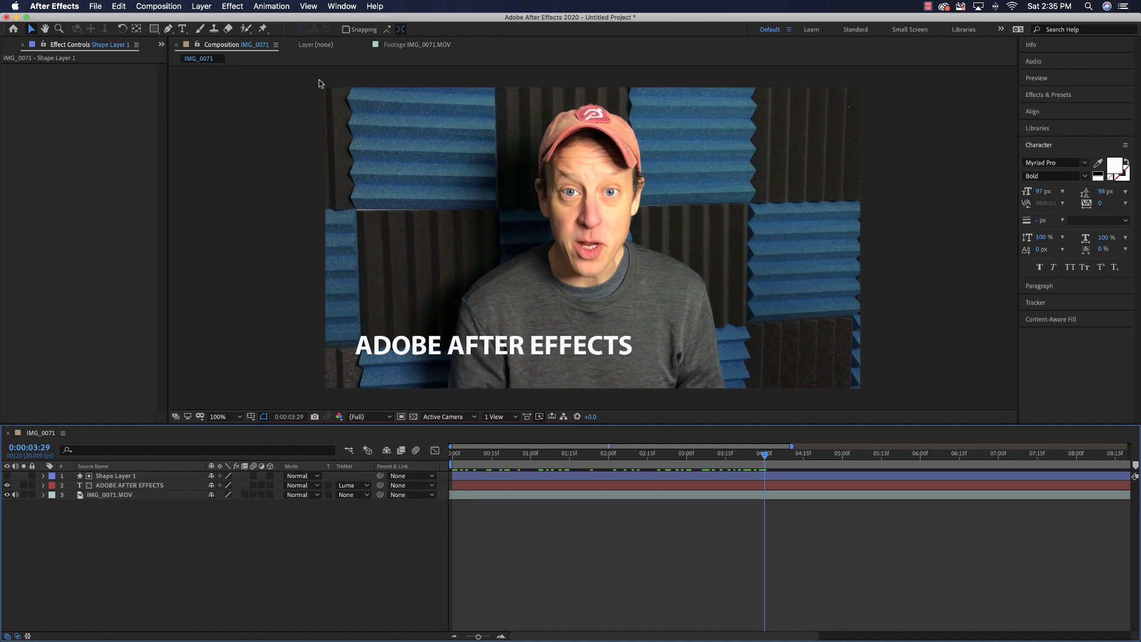
left_click(154, 29)
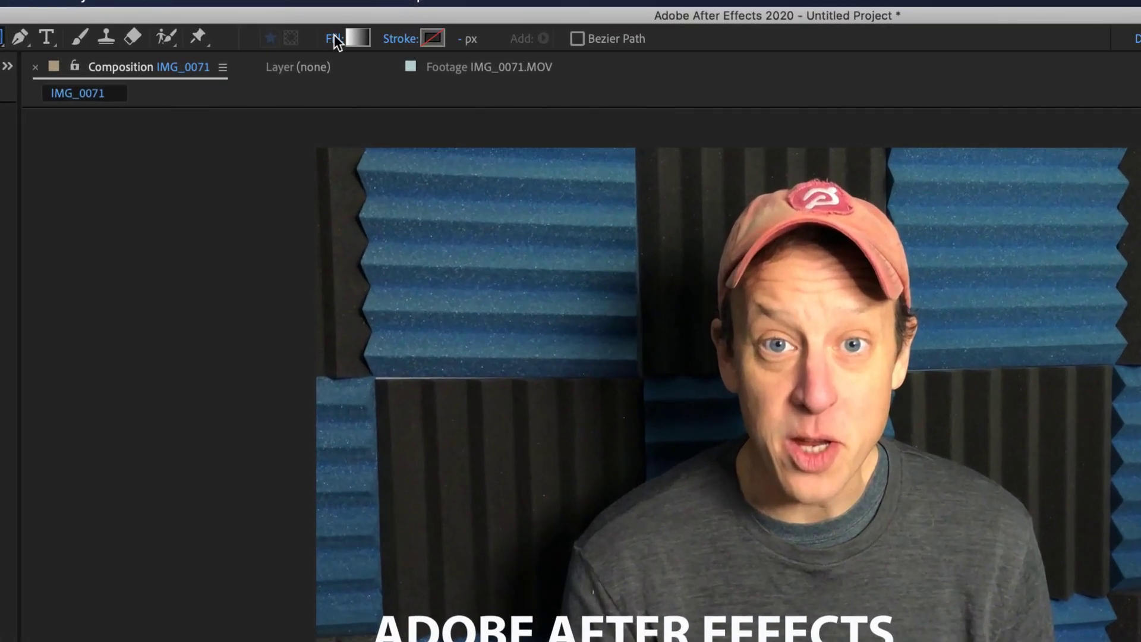
left_click(334, 36)
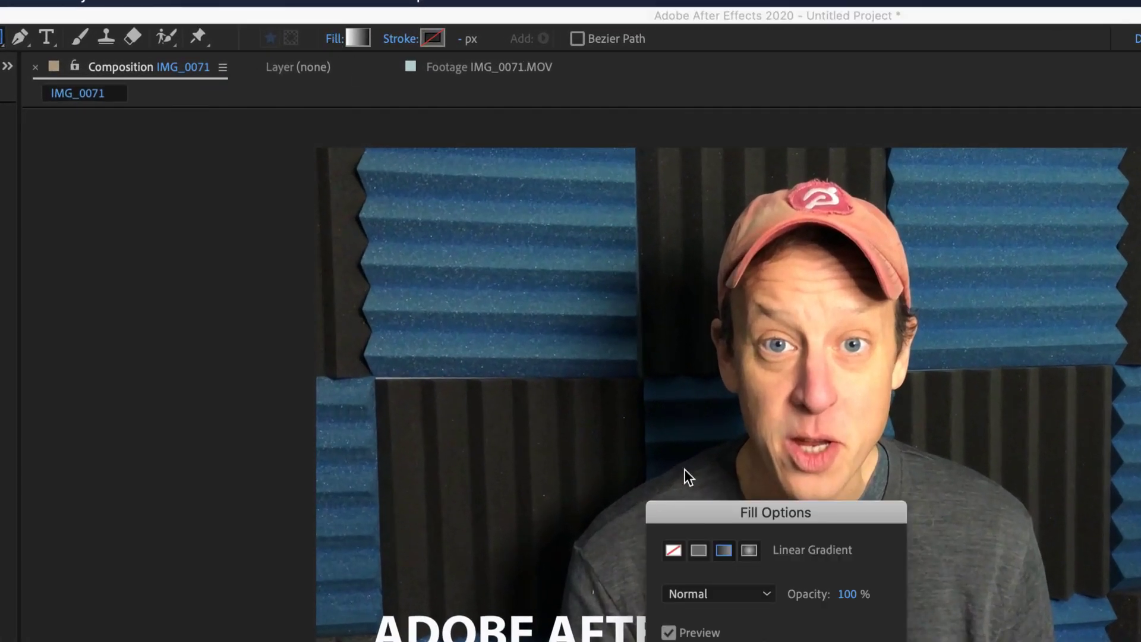
left_click(678, 550)
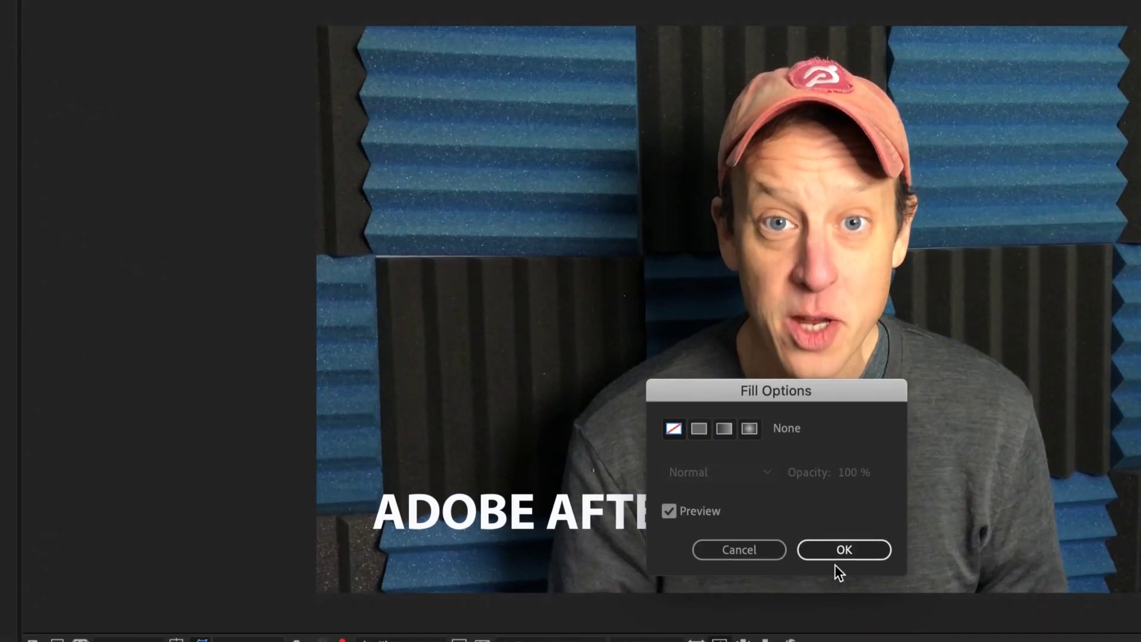
left_click(837, 554)
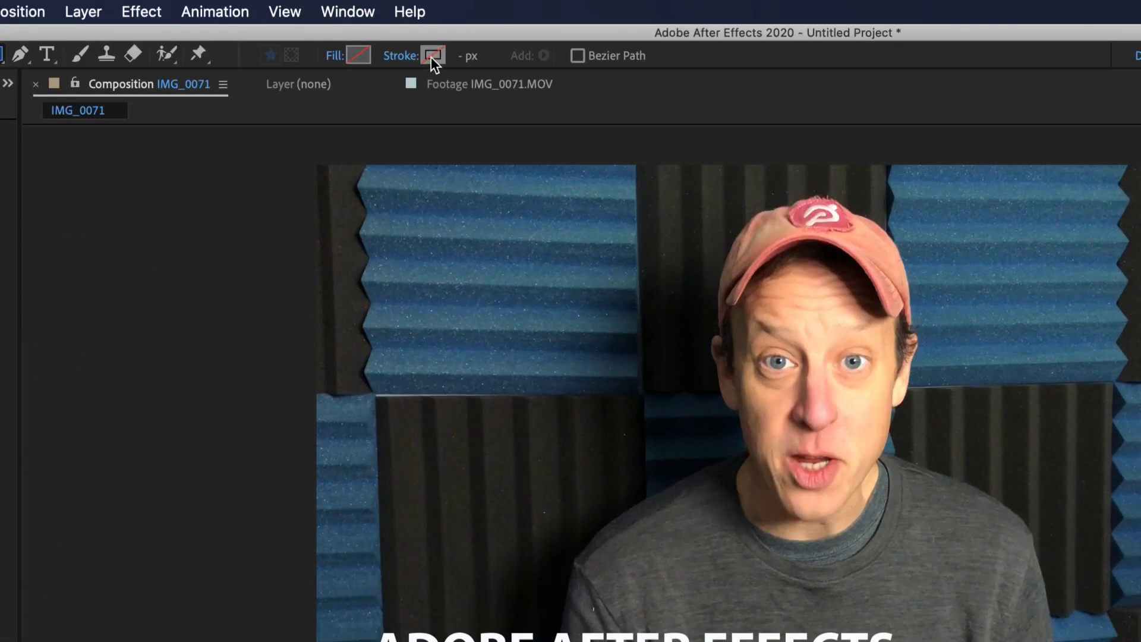
Set the new-shape stroke colour to white FFFFFF
left_click(432, 56)
left_click(470, 360)
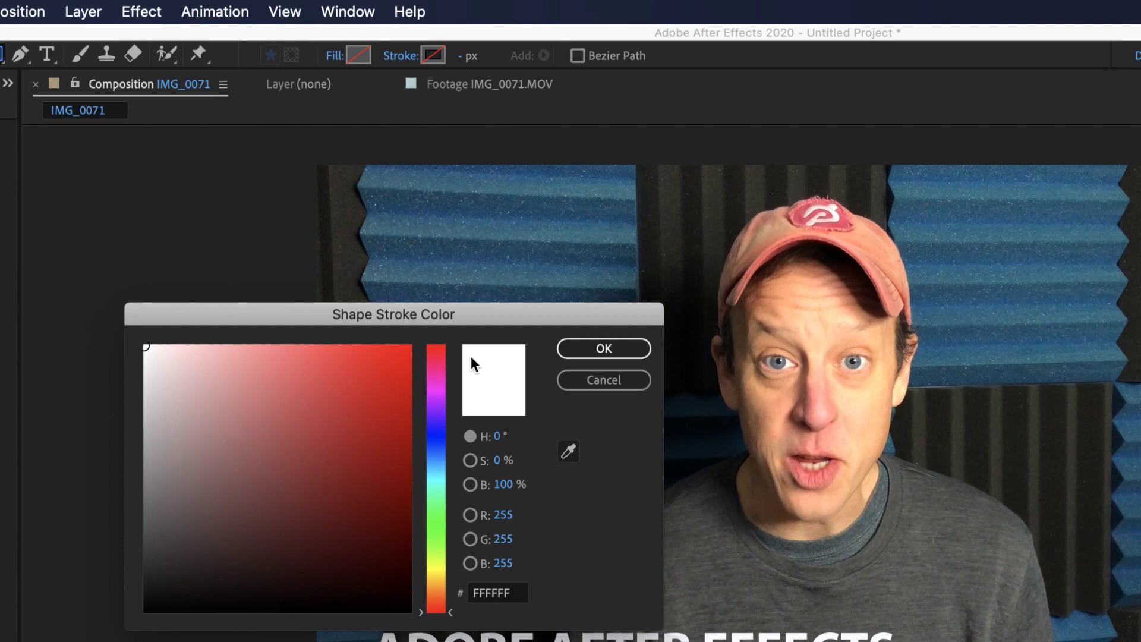
left_click(592, 351)
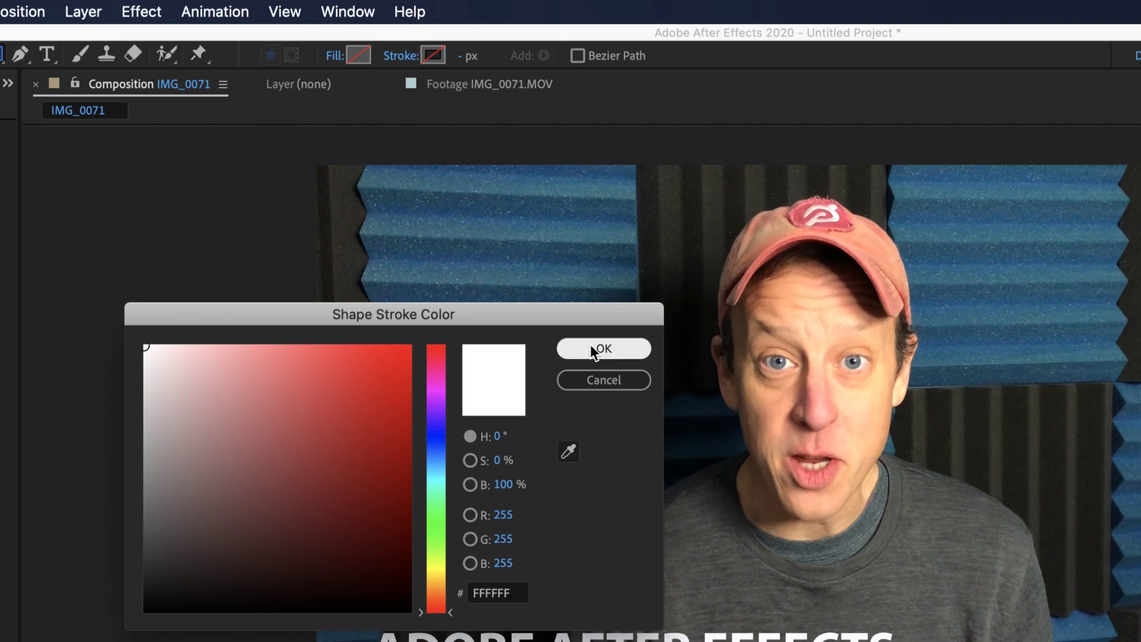
left_click(596, 349)
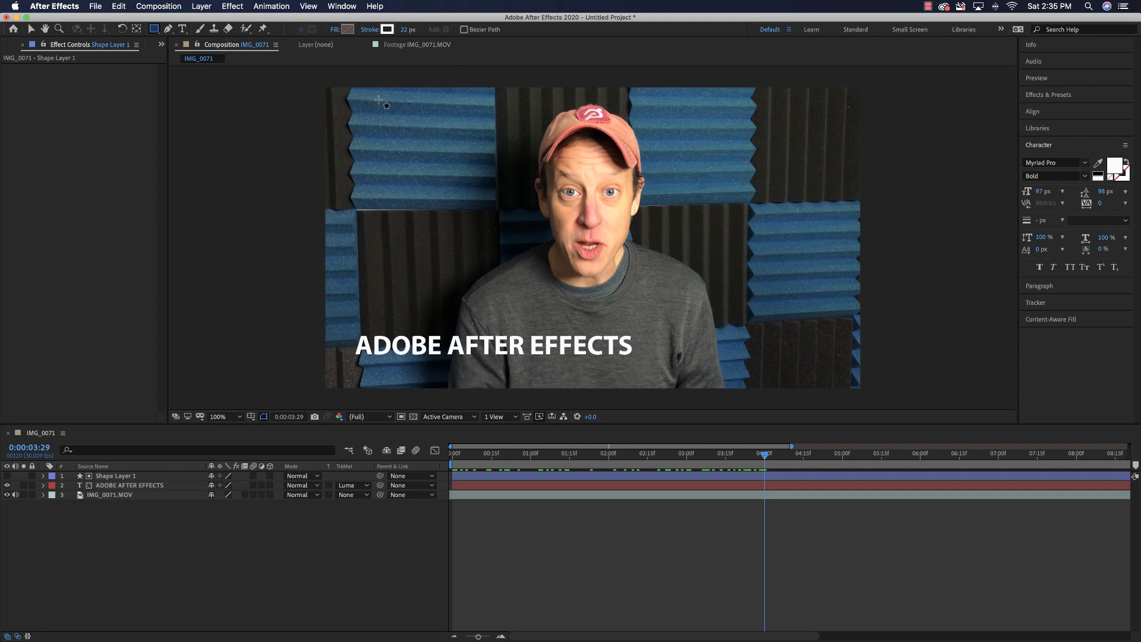
Draw a rectangle around the ADOBE AFTER EFFECTS title and thin its white stroke below 22 px
mouse_move(343, 326)
left_mouse_down()
mouse_move(378, 362)
mouse_move(641, 366)
left_mouse_up()
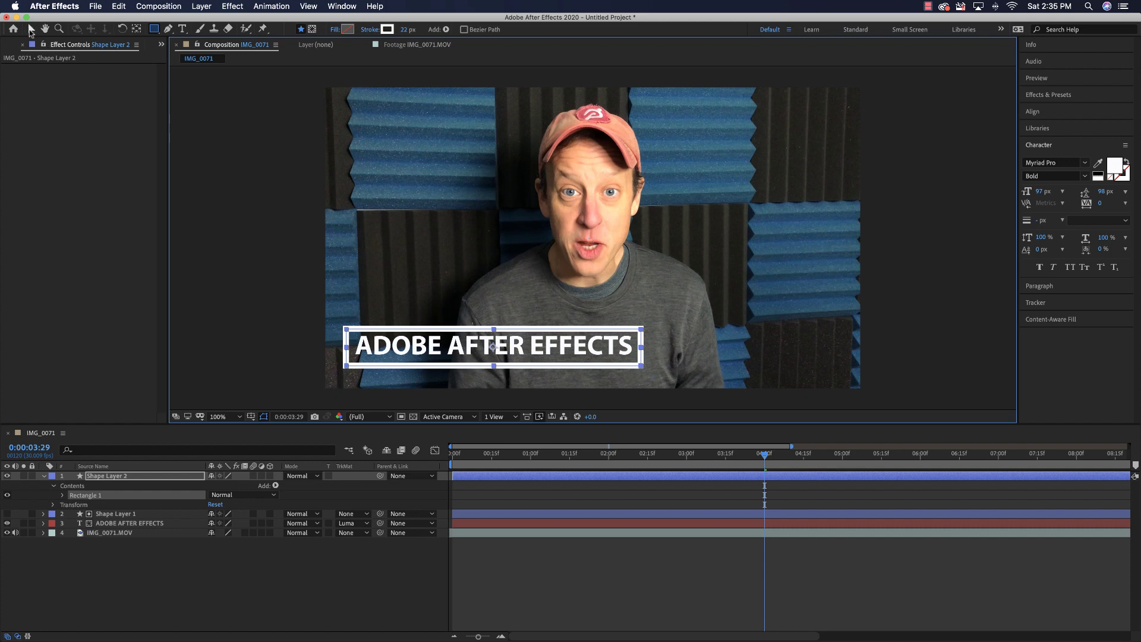
left_click(30, 29)
left_click_drag(495, 328, 494, 324)
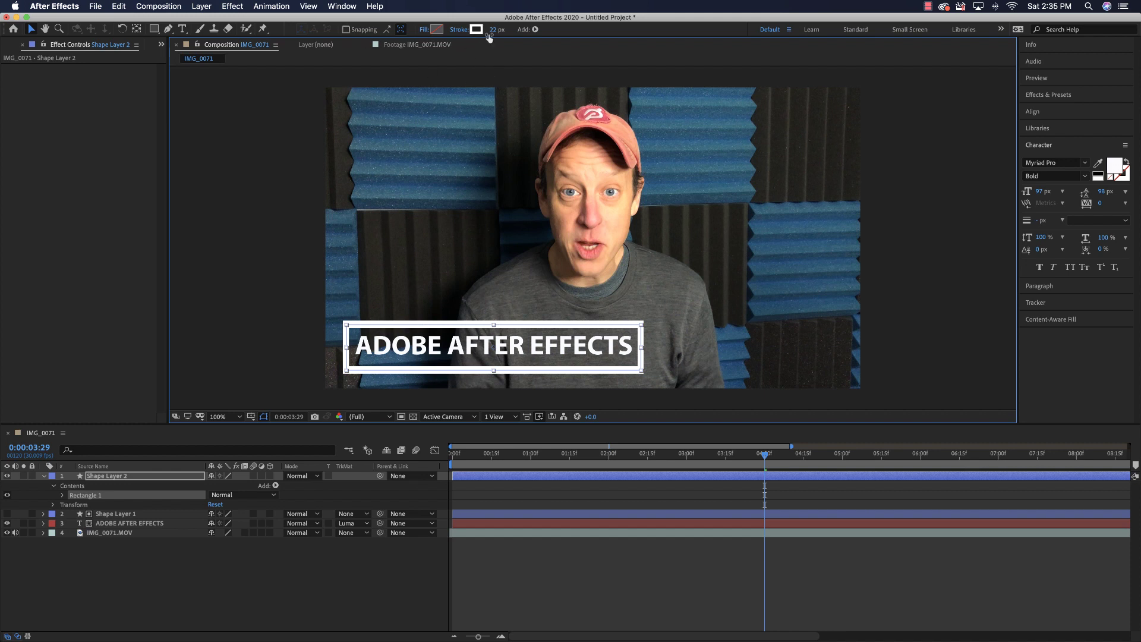
left_click_drag(489, 31, 482, 33)
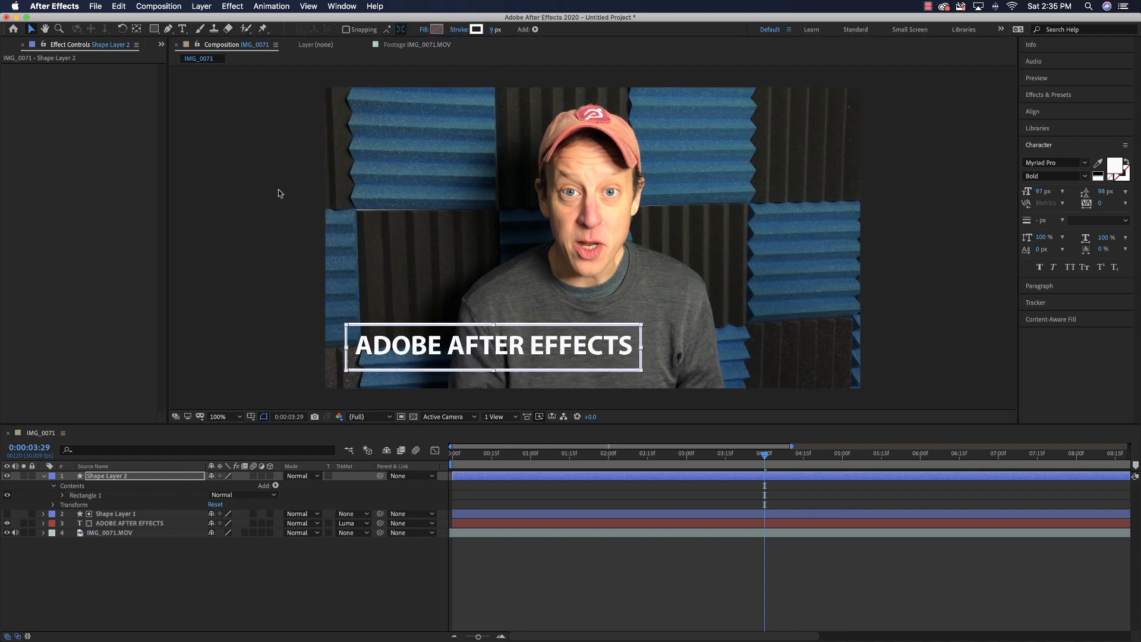
left_click(258, 193)
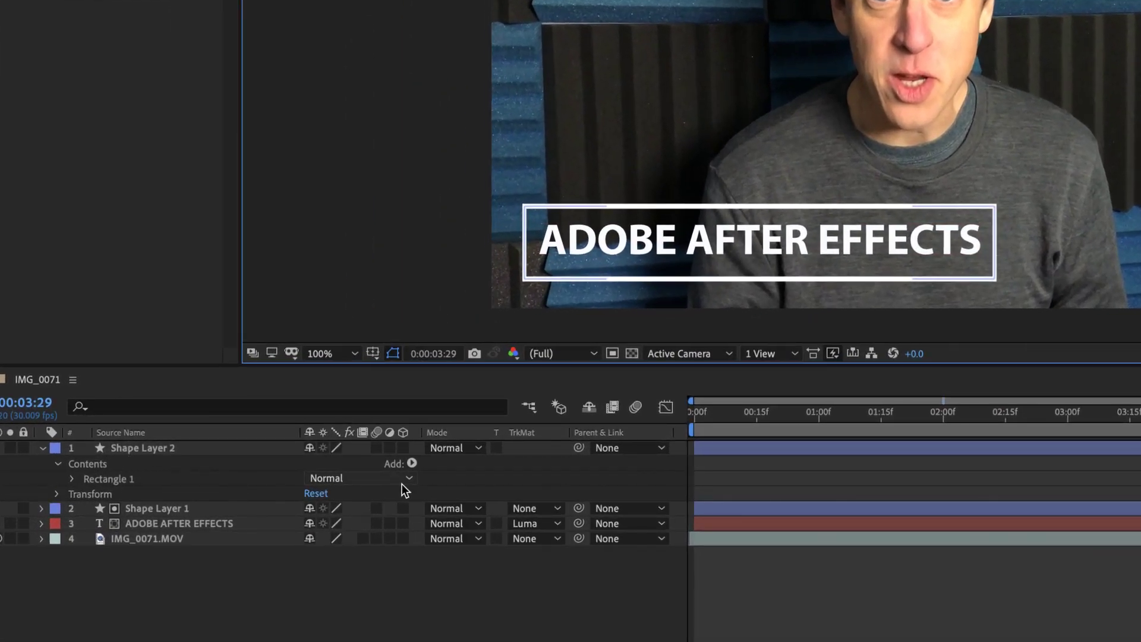
Add Trim Paths 1 to Shape Layer 2, expand it, and return the playhead to 0:00
left_click(412, 463)
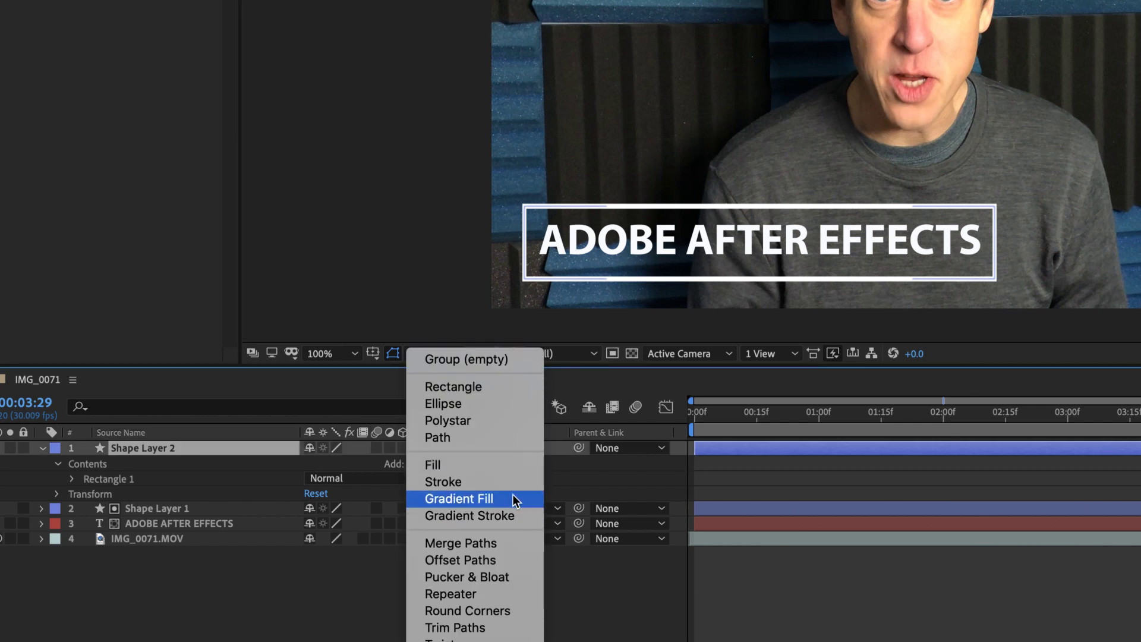
left_click(455, 627)
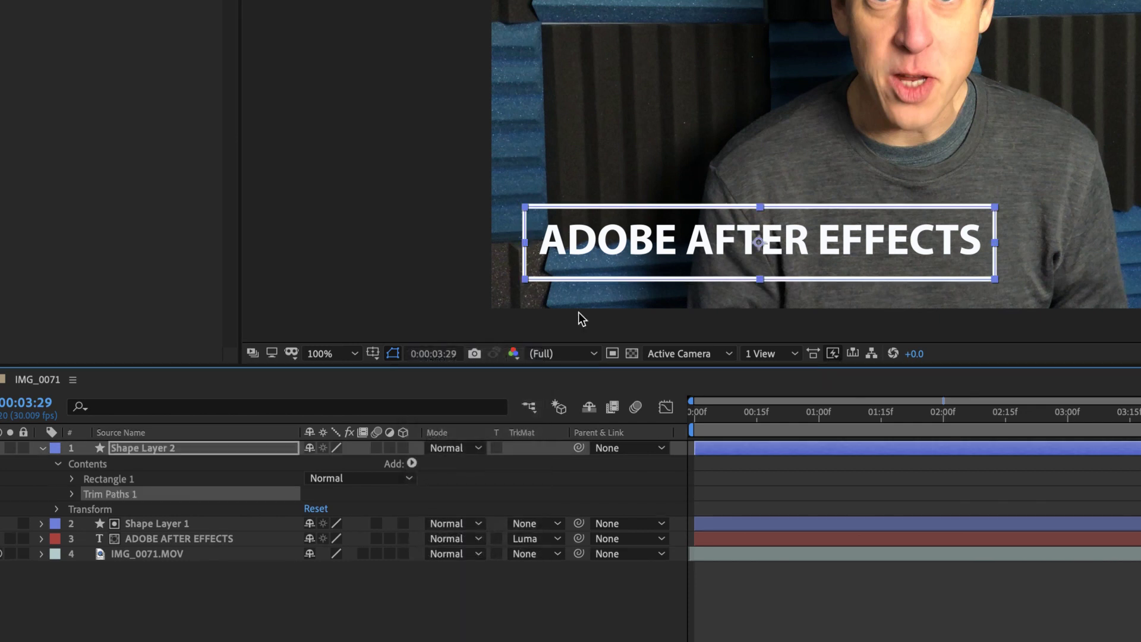
left_click(71, 494)
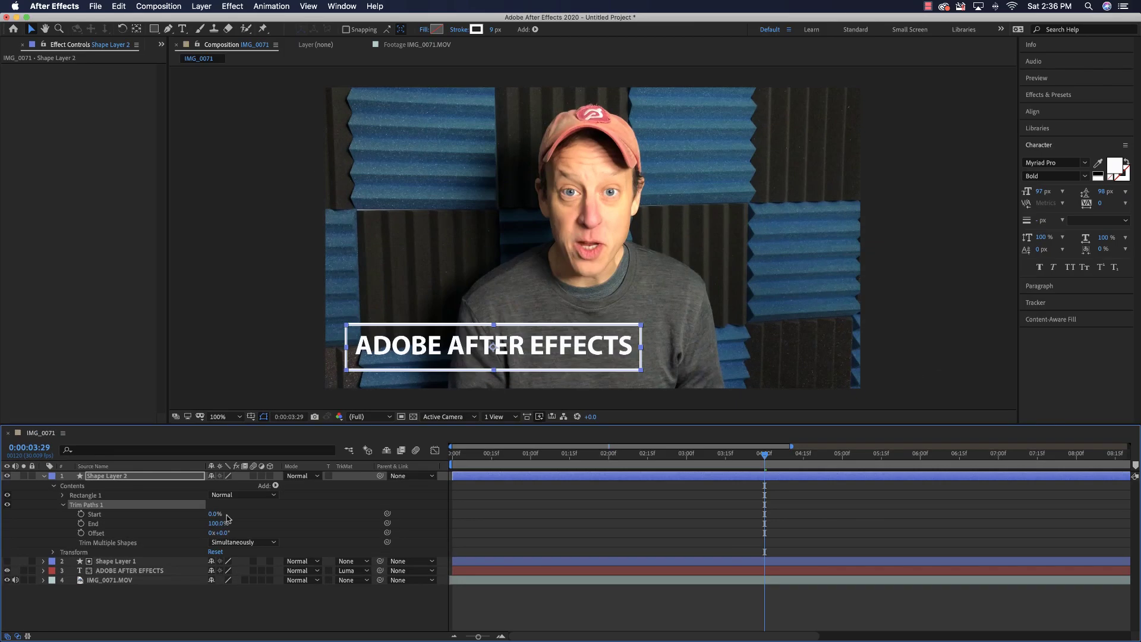
left_click_drag(766, 458, 437, 476)
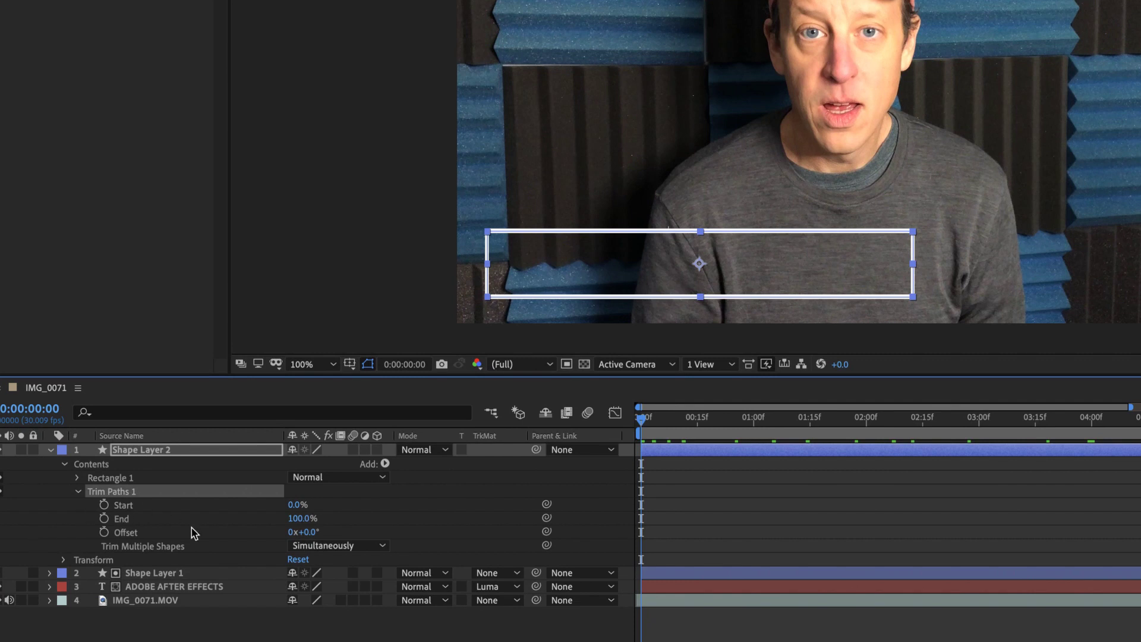
Keyframe the Trim Paths Start value at 99% at 0:00
left_click(104, 504)
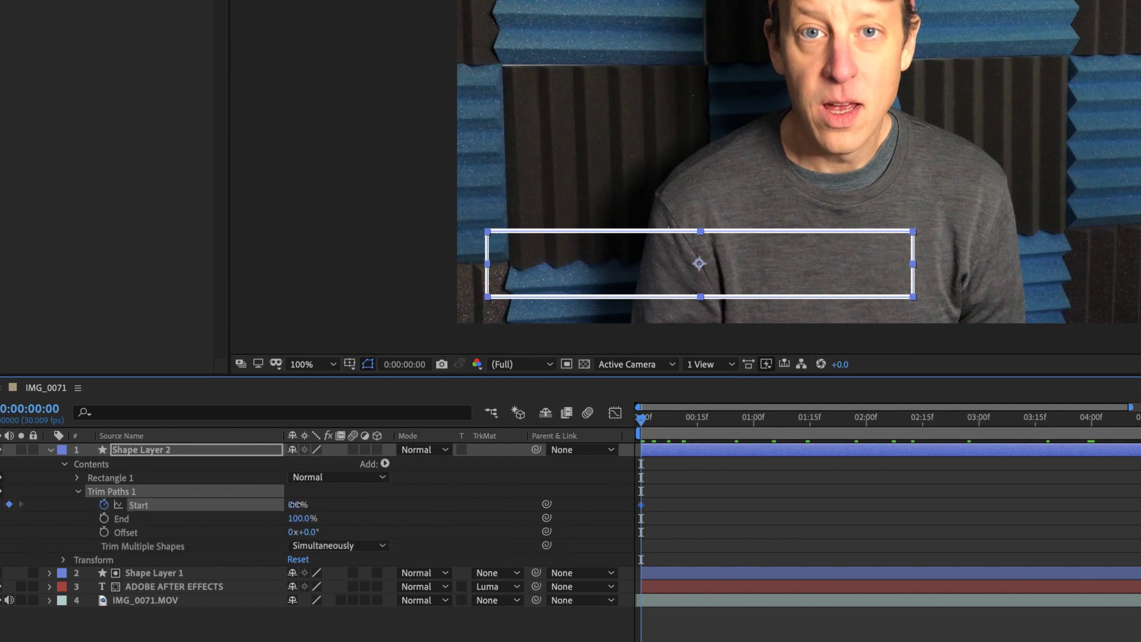
left_click_drag(297, 504, 387, 502)
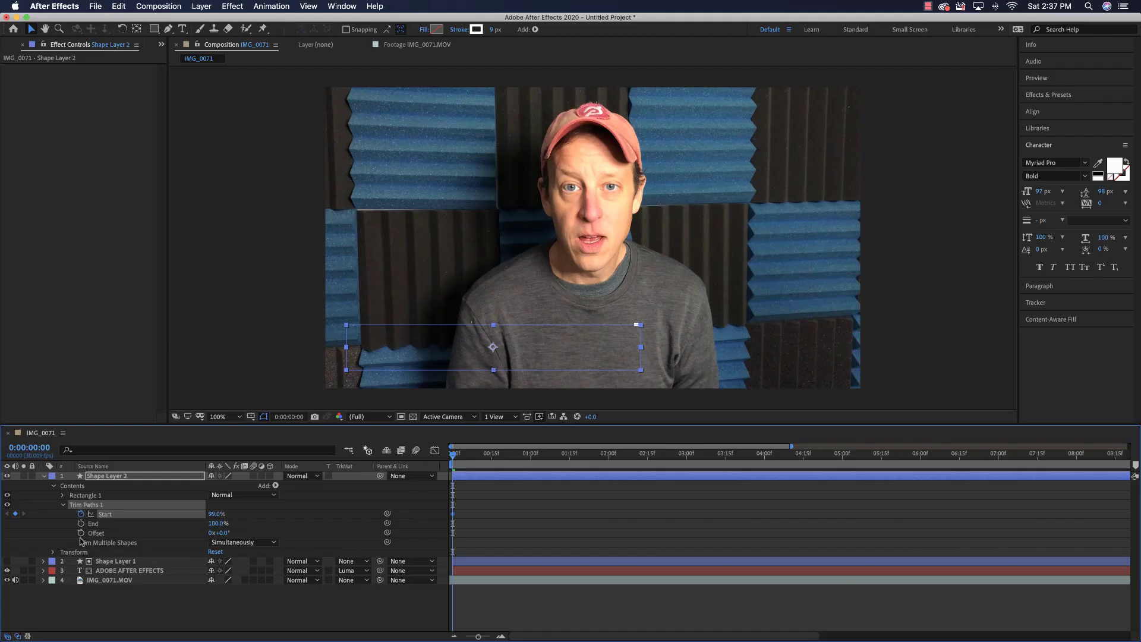
left_click_drag(453, 455, 603, 460)
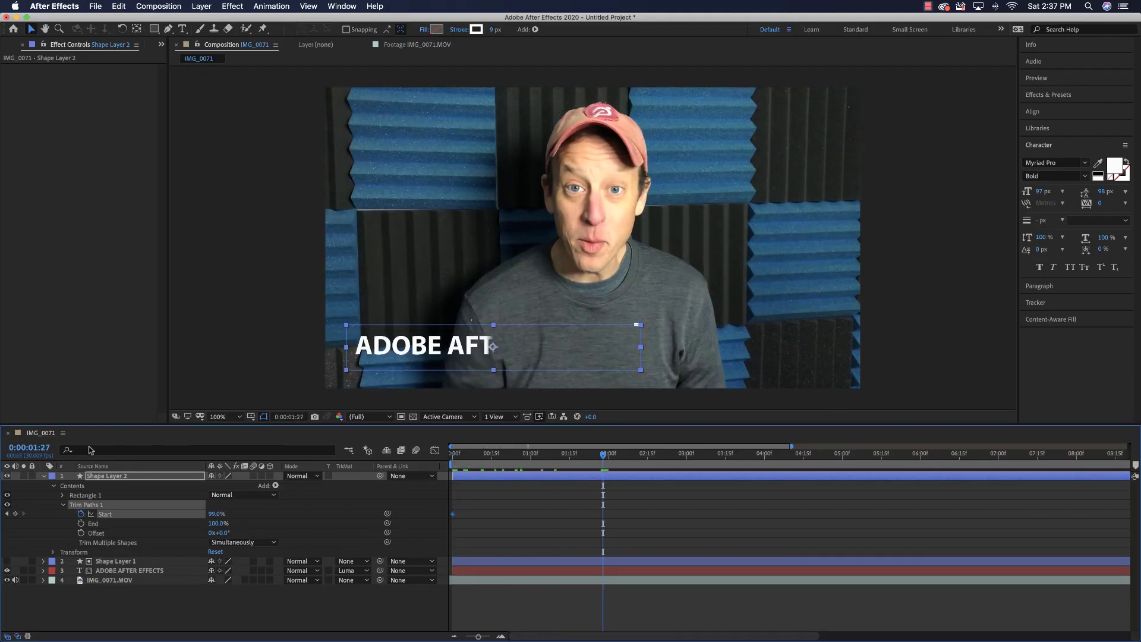
At 0:00:03:29 set Trim Paths Start to 0% and scrub to check the draw-on
left_click(34, 447)
type("329")
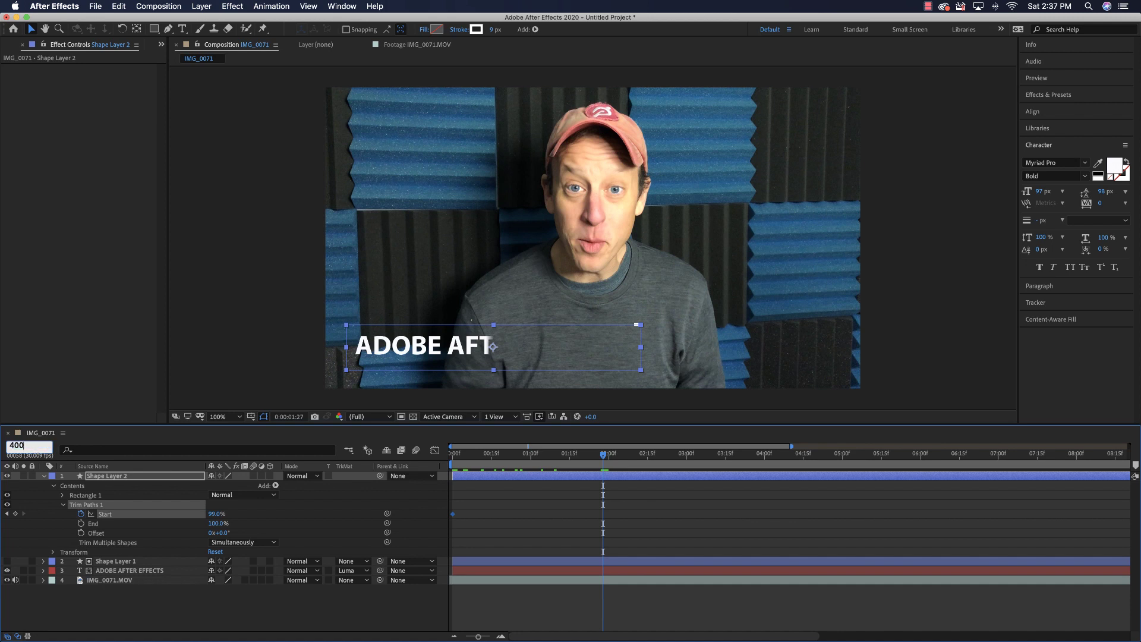
key("Return")
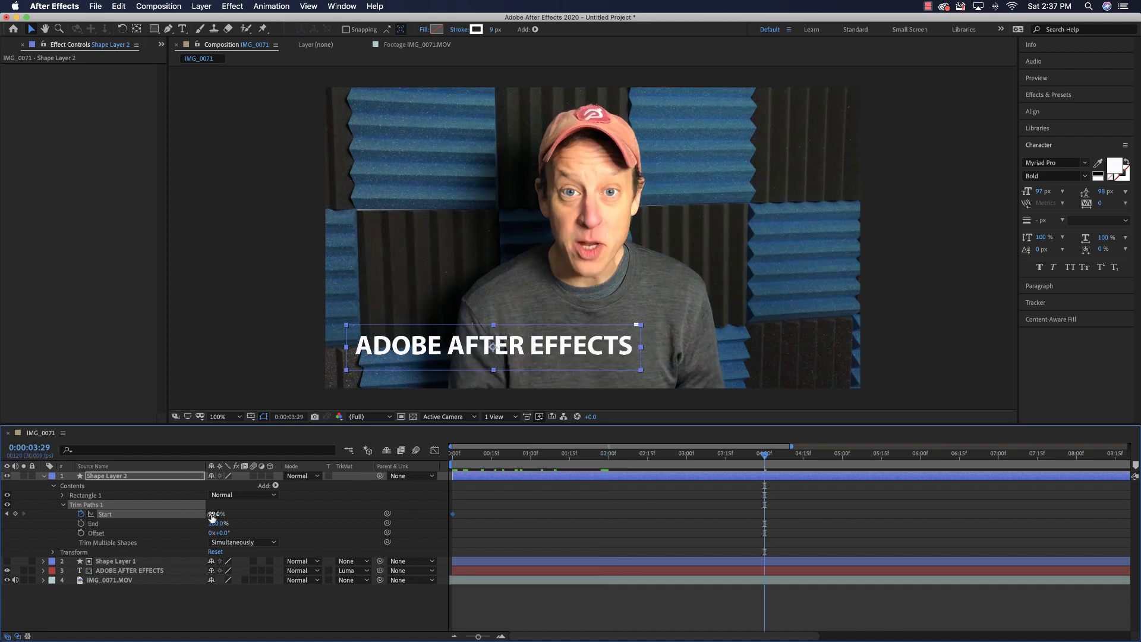
mouse_move(213, 517)
left_mouse_down()
mouse_move(226, 513)
mouse_move(198, 514)
left_mouse_up()
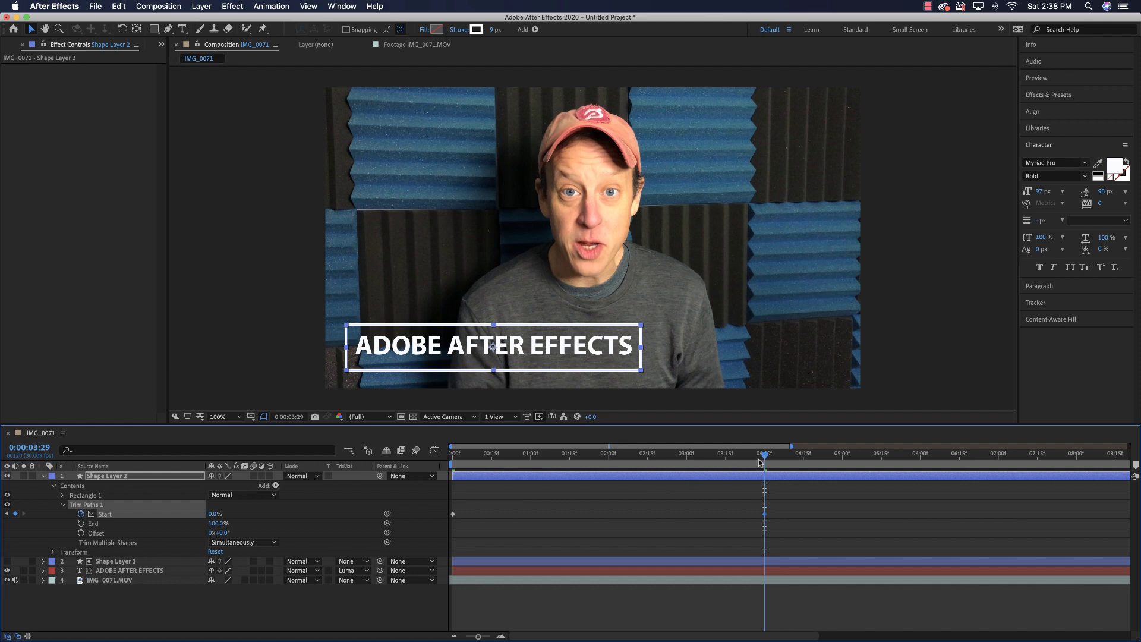
left_click_drag(765, 458, 990, 457)
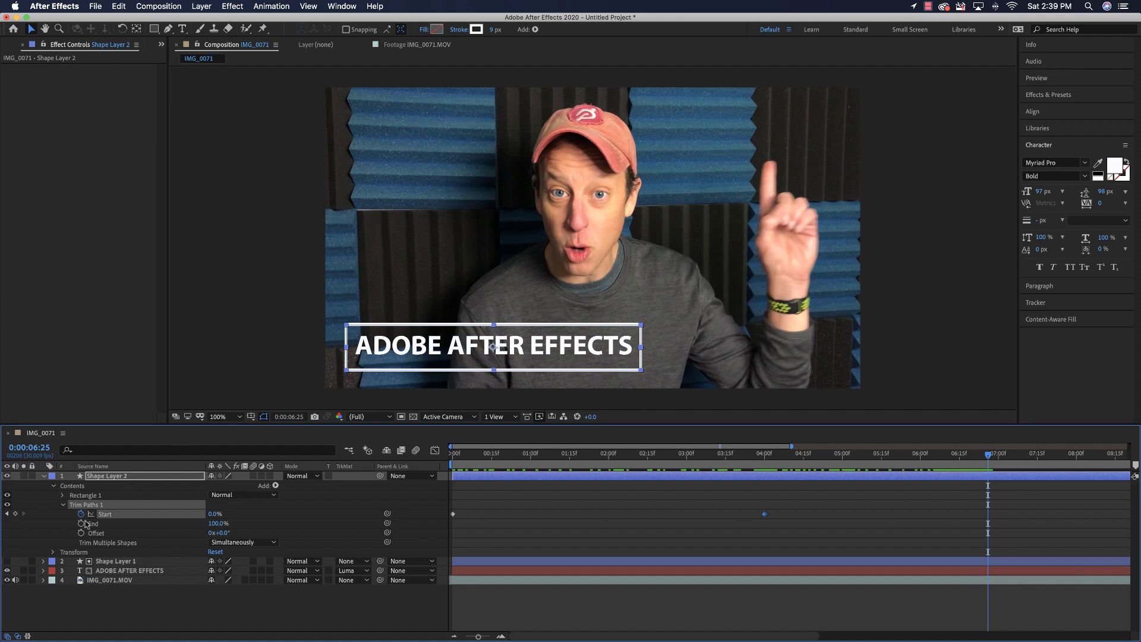
Keyframe Shape Layer 2's Opacity at 100% at 0:00 and 0% at 0:00:06:25
left_click(53, 552)
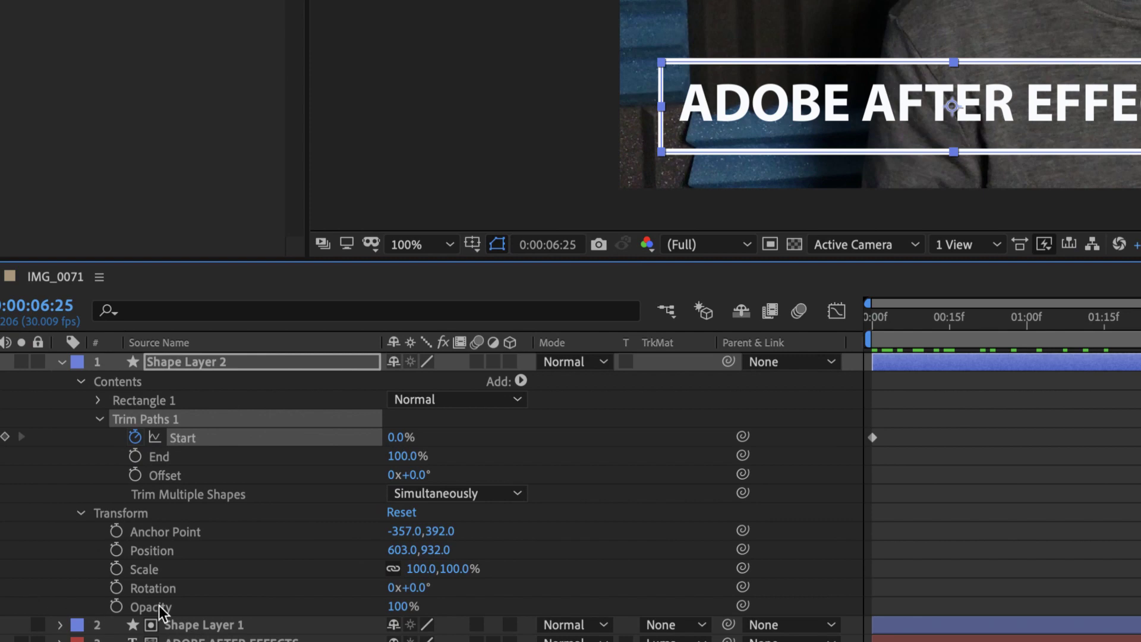
left_click(116, 608)
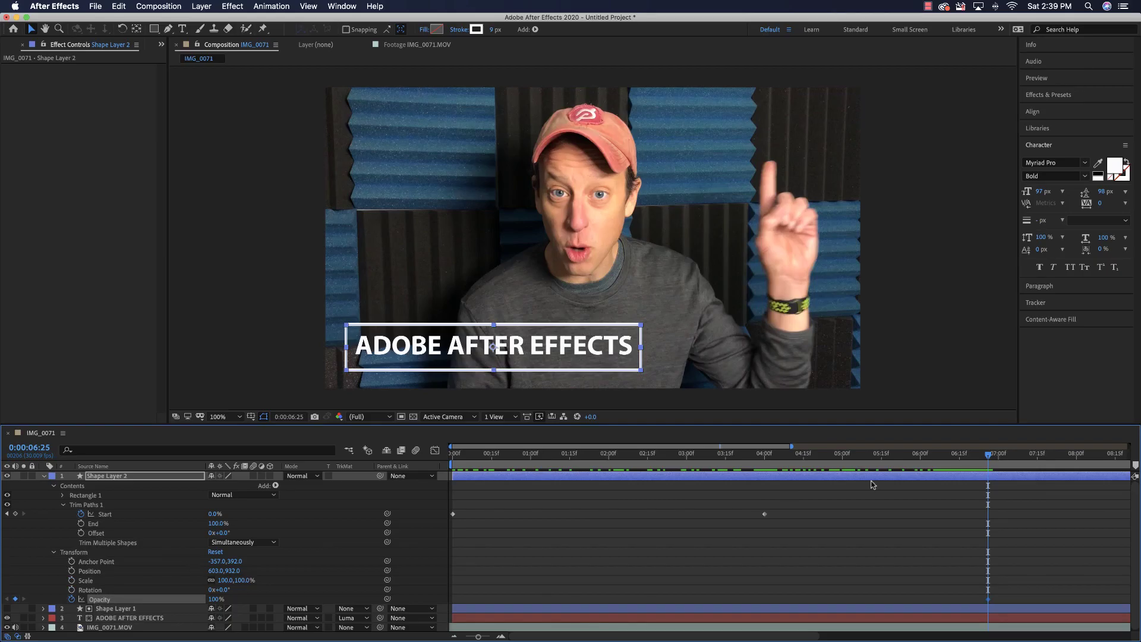
left_click_drag(989, 459, 453, 458)
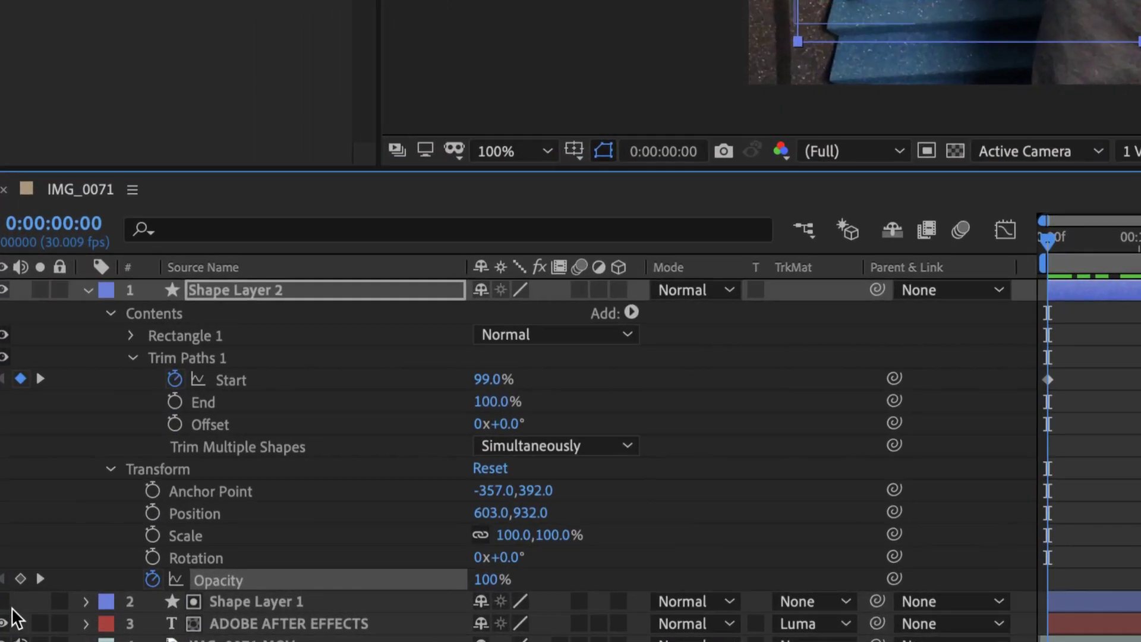
left_click(20, 578)
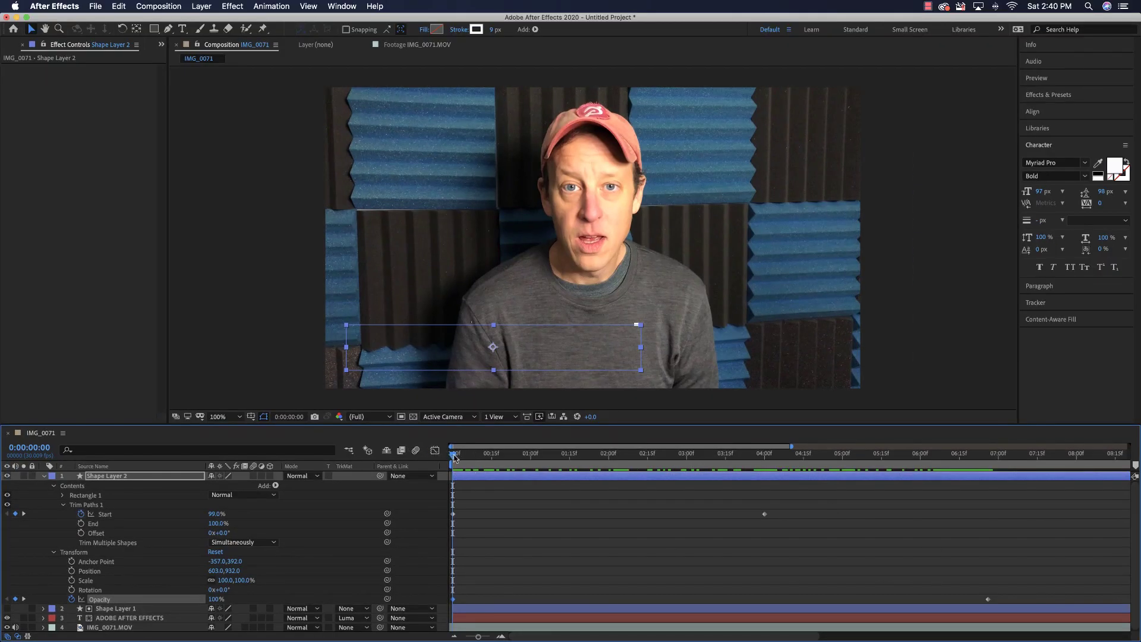
left_click_drag(475, 456, 989, 486)
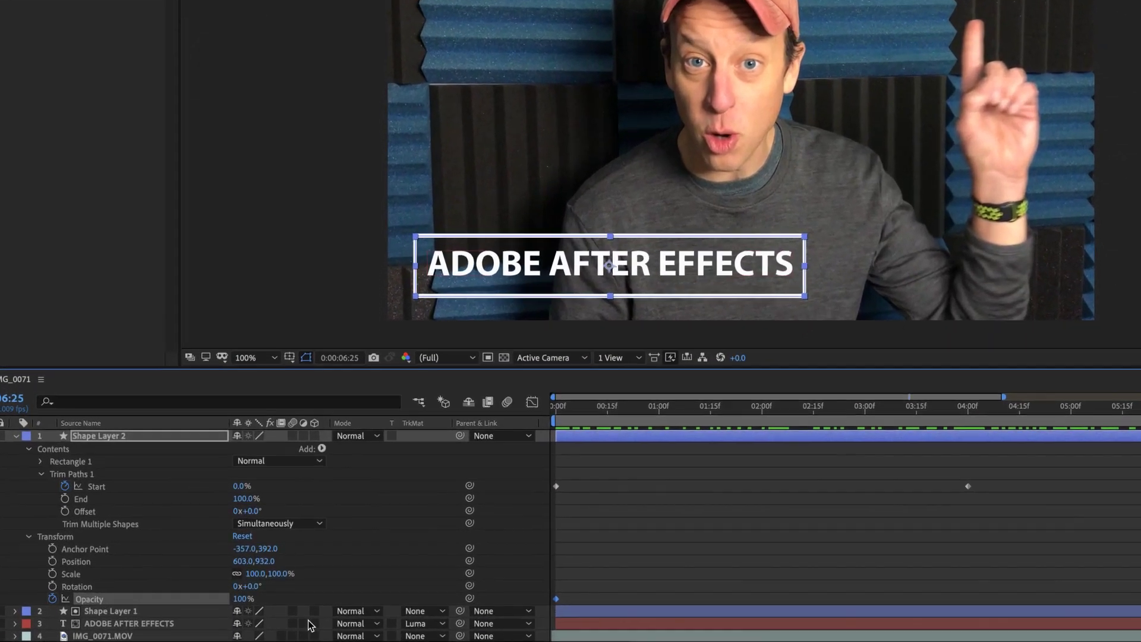
left_click_drag(245, 601, 147, 600)
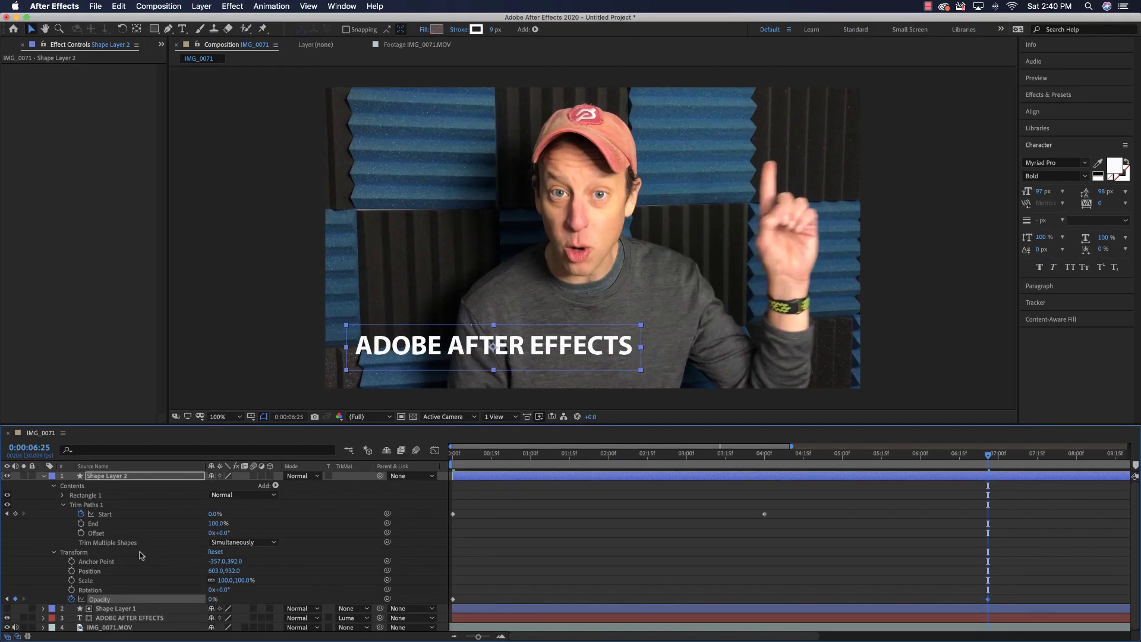
left_click(44, 475)
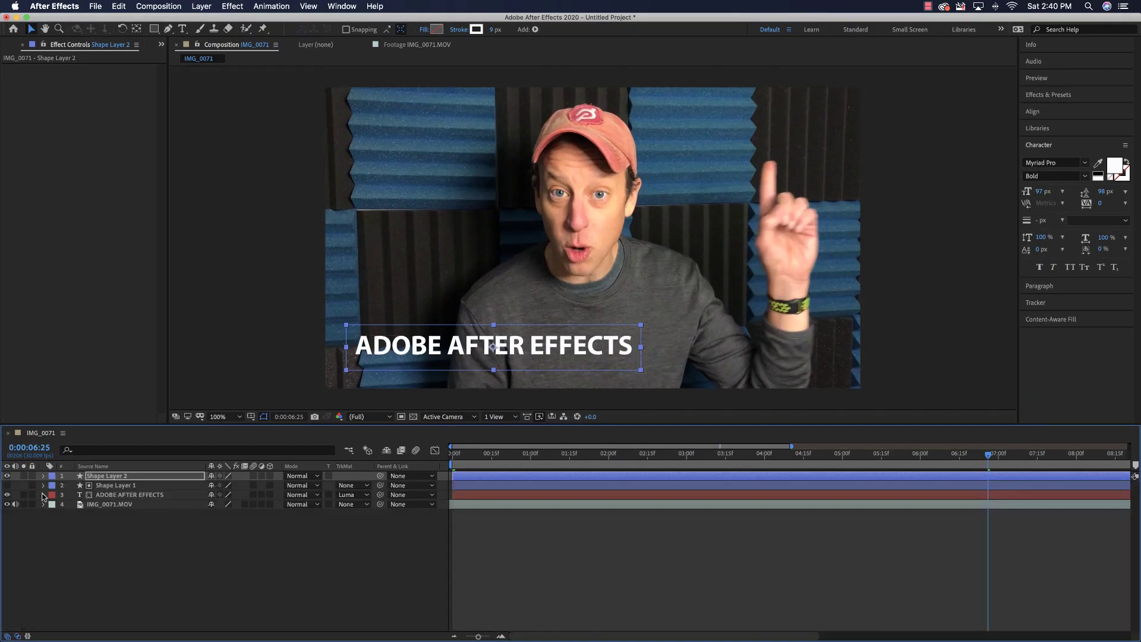
Keyframe the title layer's Opacity at 0% at 0:00:06:25 and 100% at the start
left_click(43, 495)
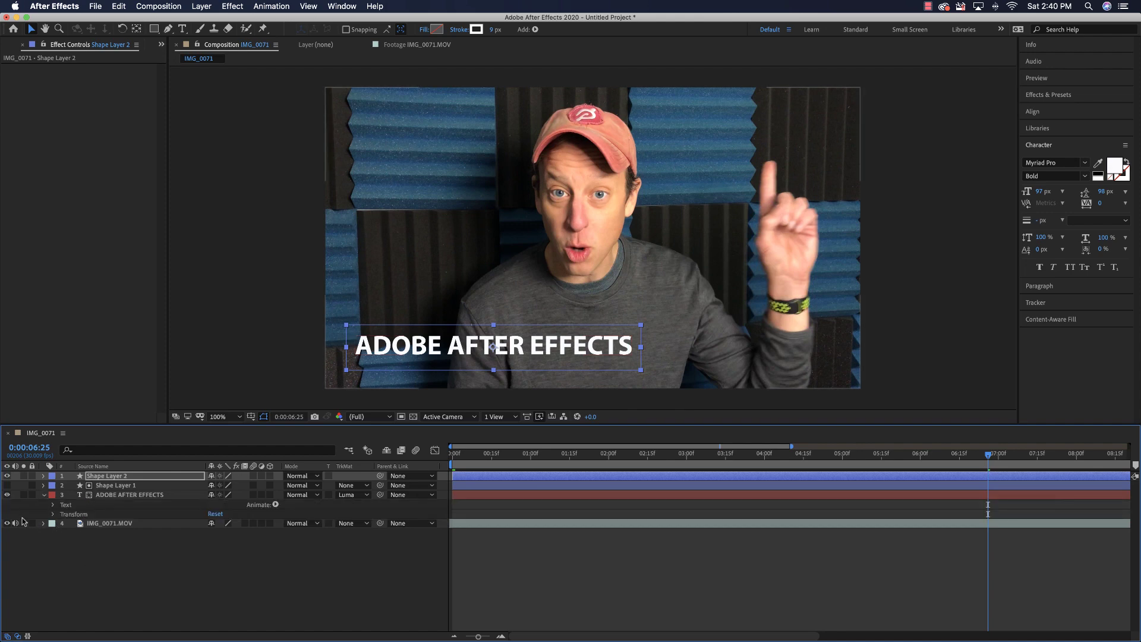
left_click(52, 514)
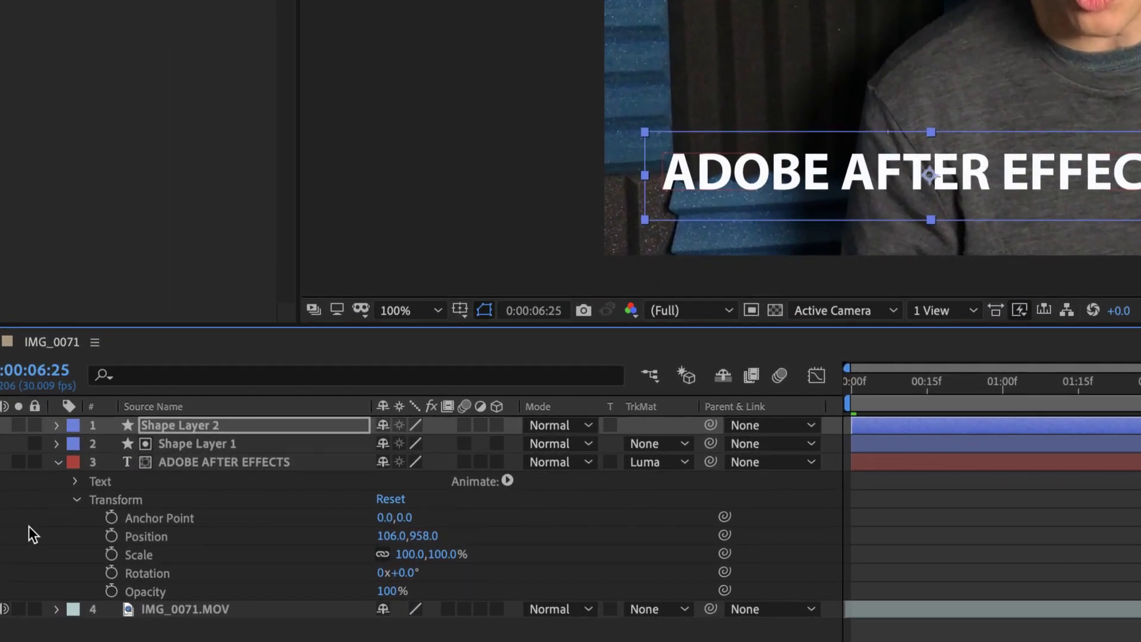
left_click(114, 593)
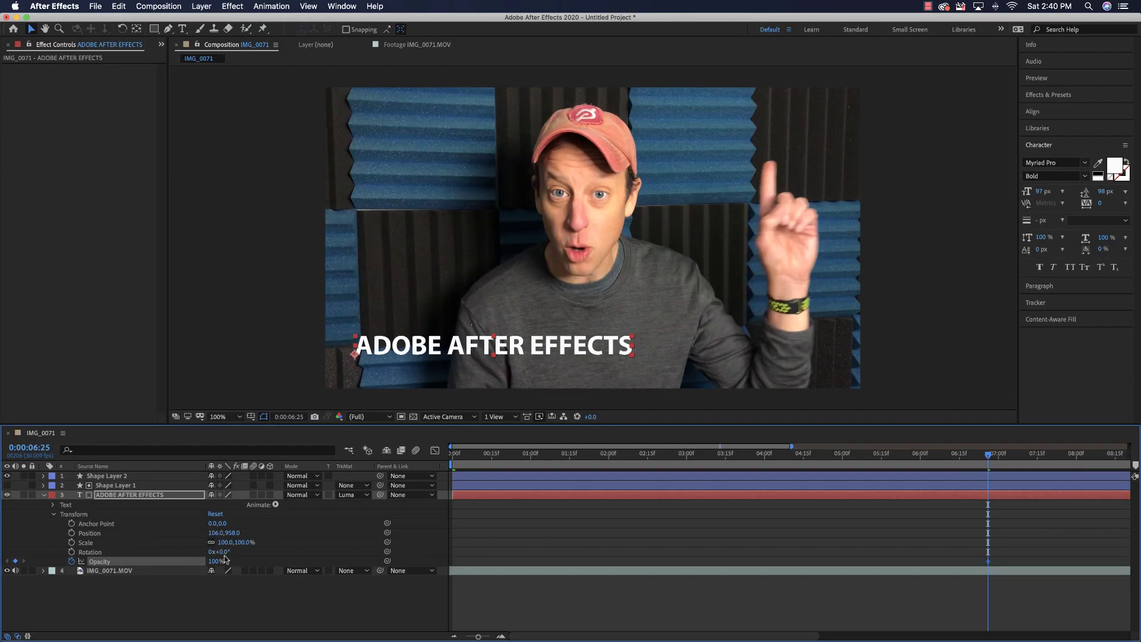
left_click_drag(216, 561, 144, 563)
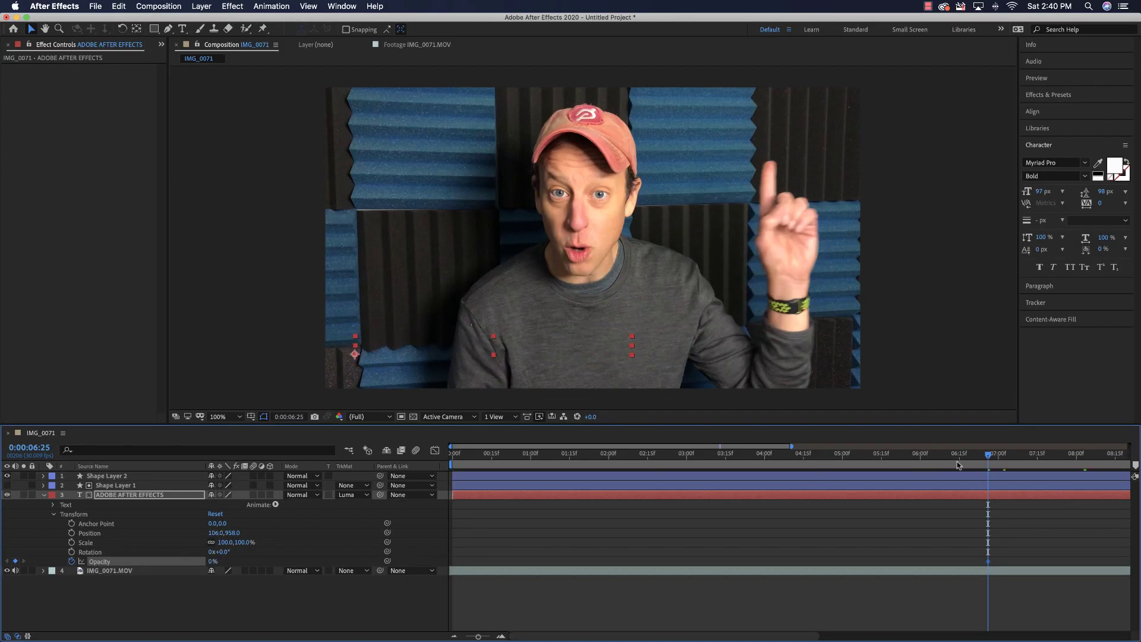
left_click_drag(989, 457, 451, 498)
left_click_drag(209, 562, 288, 558)
Play and step through frames to check the title fade
key("space")
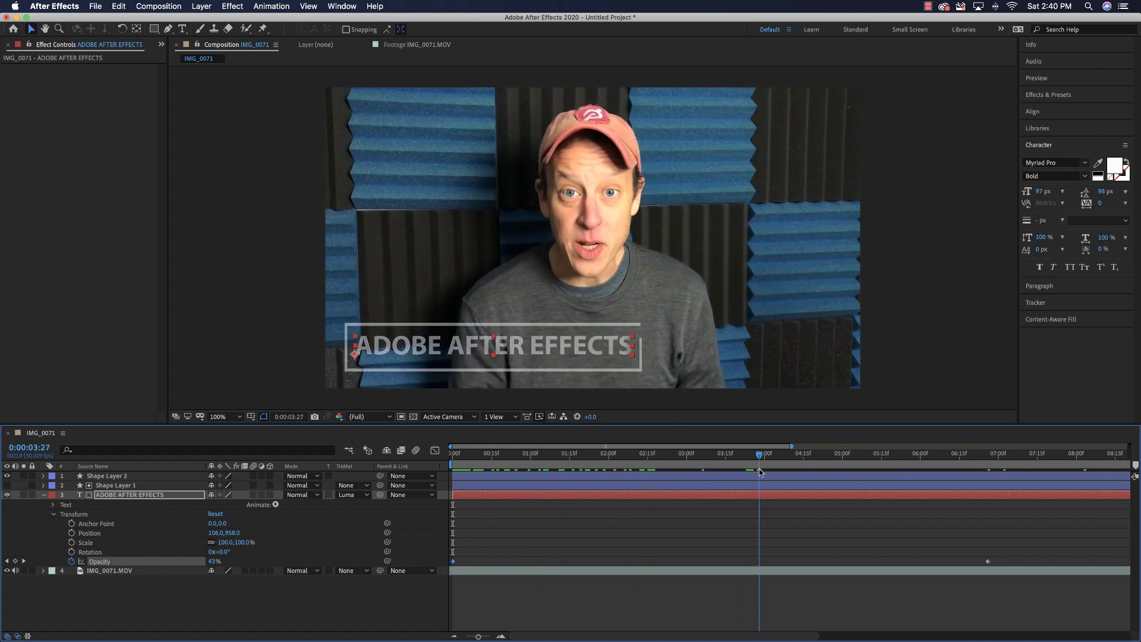
left_click_drag(778, 473, 829, 473)
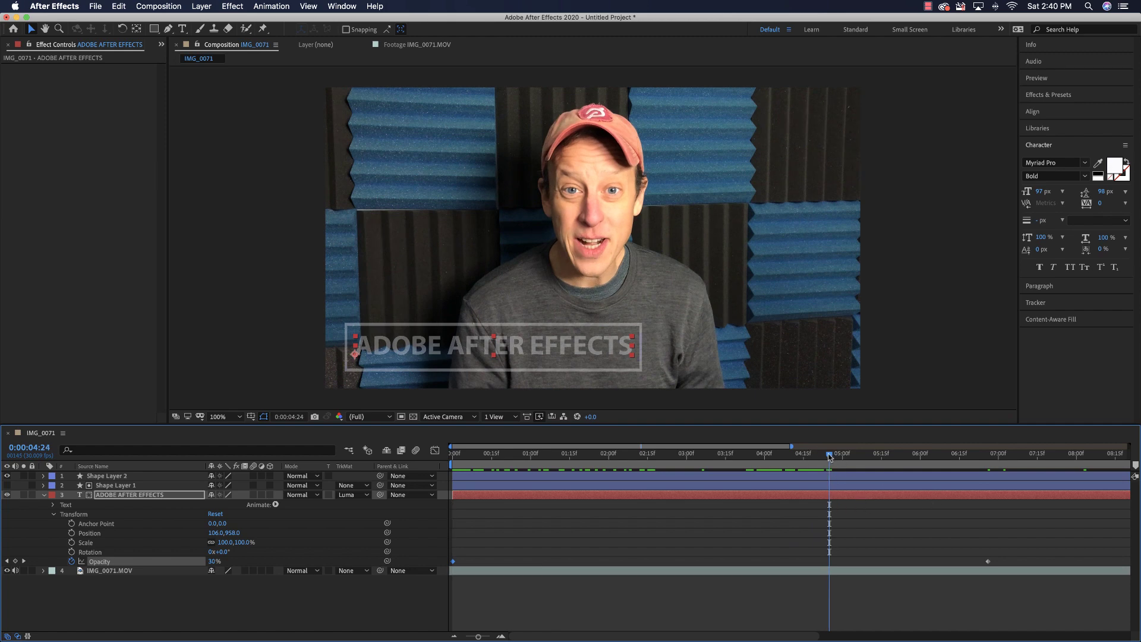
left_click_drag(830, 456, 881, 456)
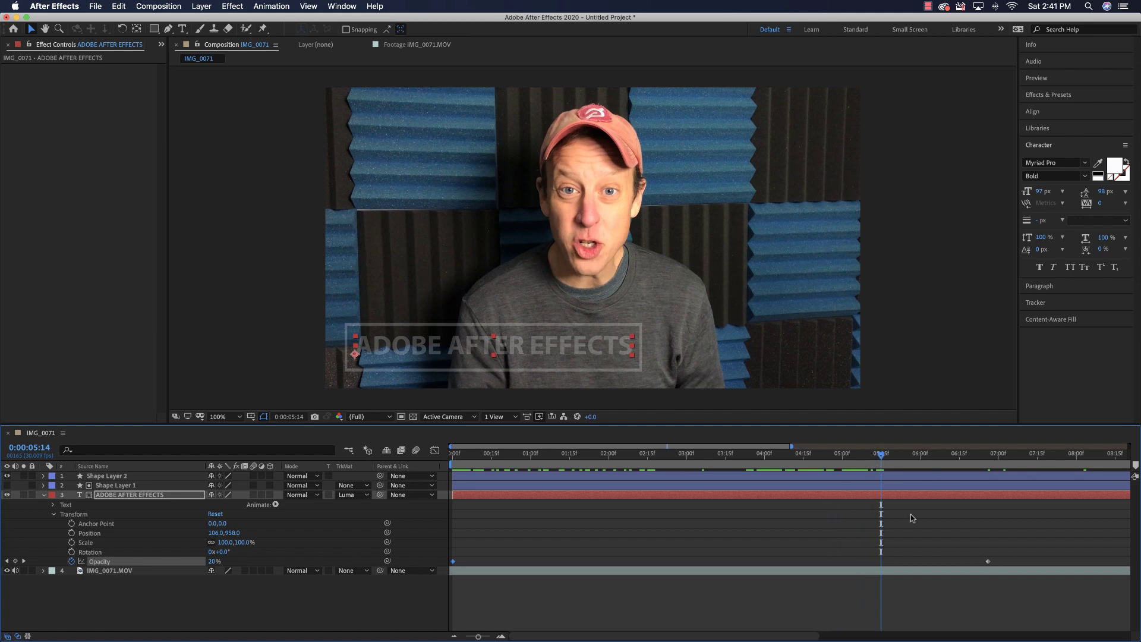
left_click(43, 476)
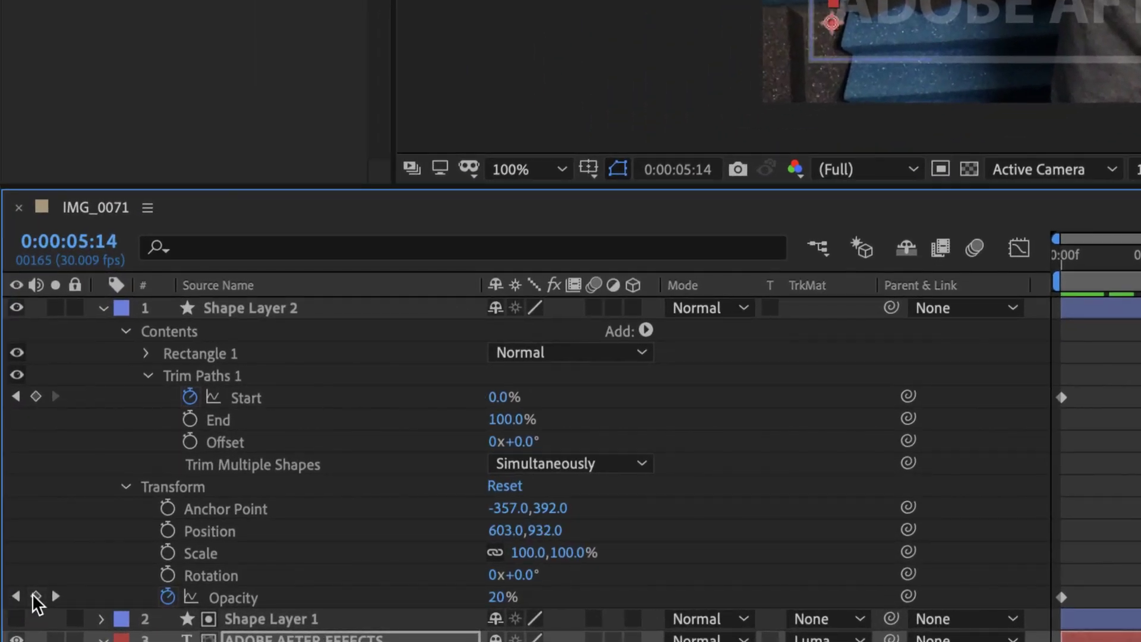
Add 100% Opacity keyframes at 5:14 for both the rectangle and the title
left_click(35, 596)
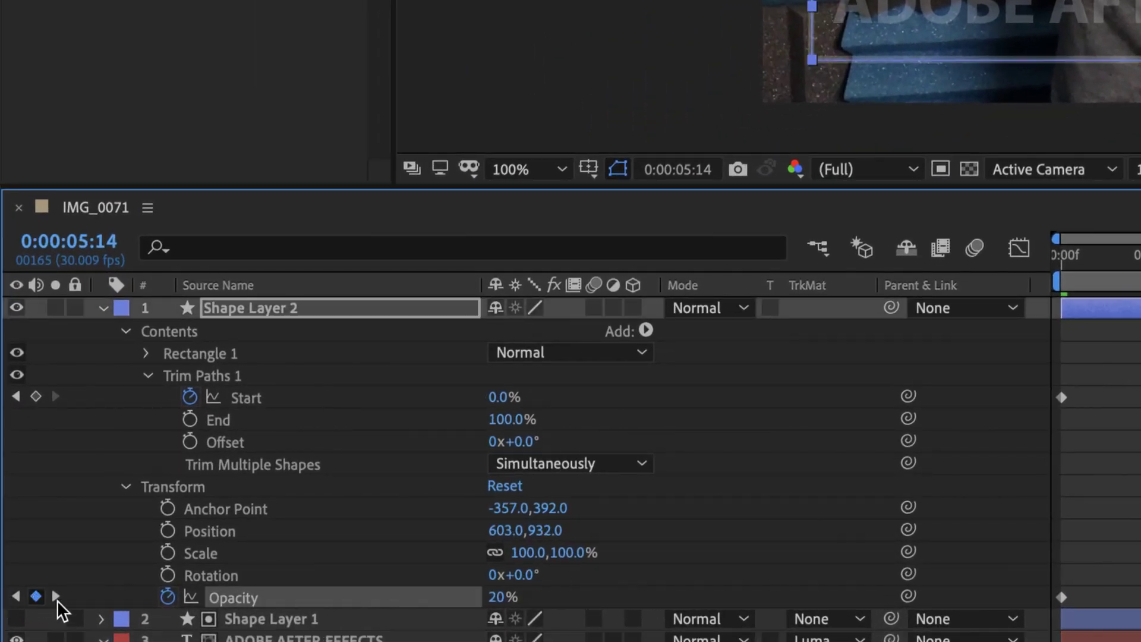
left_click_drag(493, 604, 612, 604)
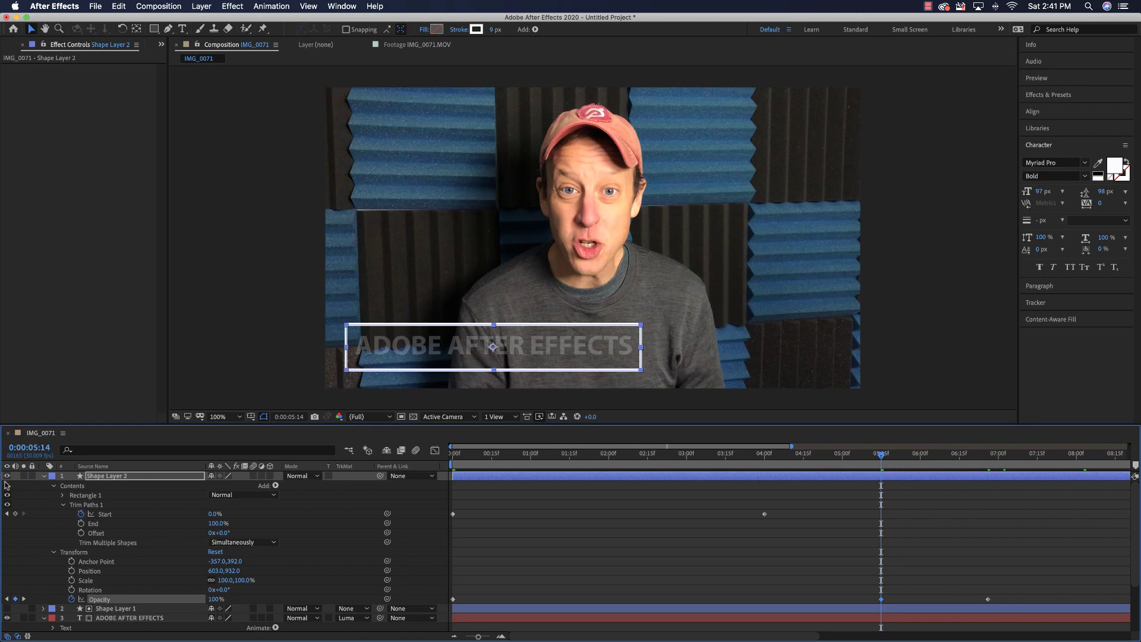
left_click(44, 476)
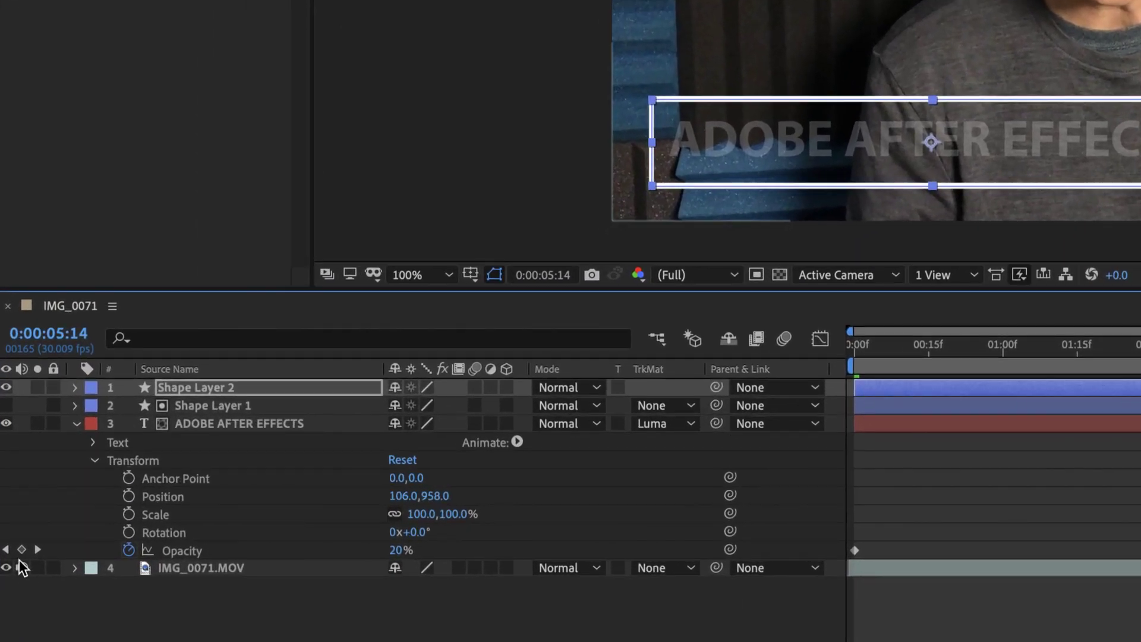
left_click(16, 563)
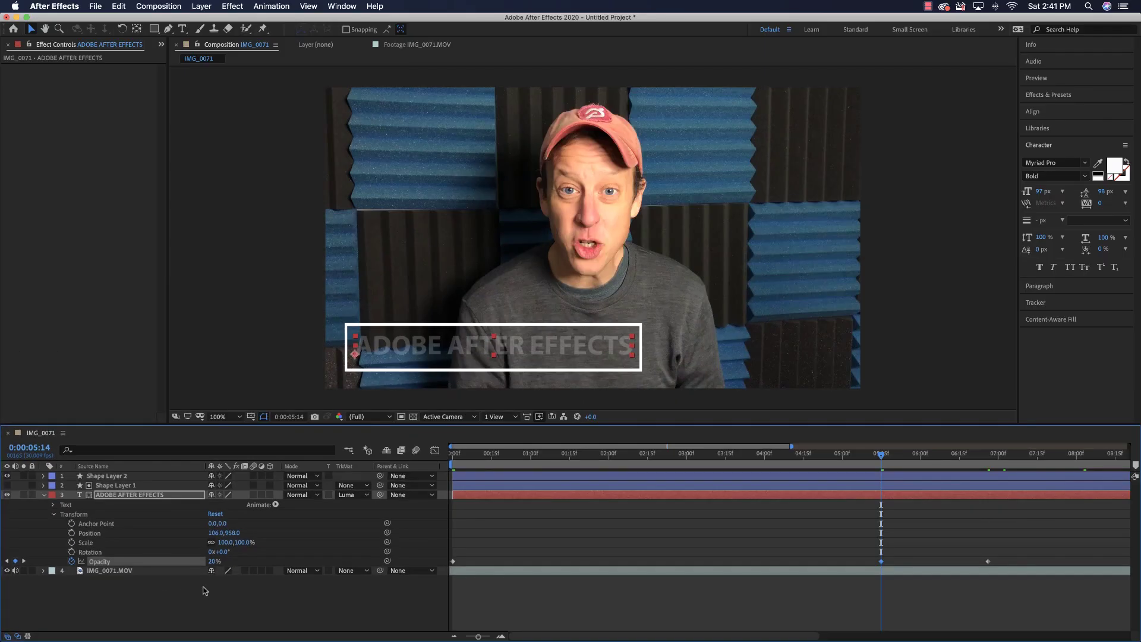
left_click_drag(407, 550, 469, 551)
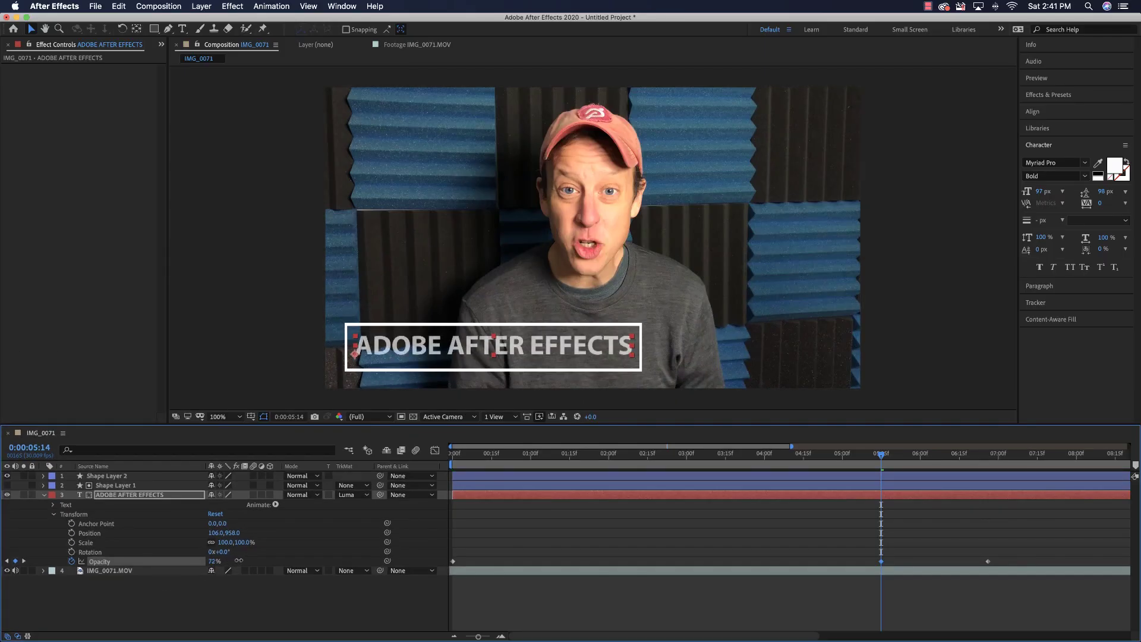
left_click(44, 495)
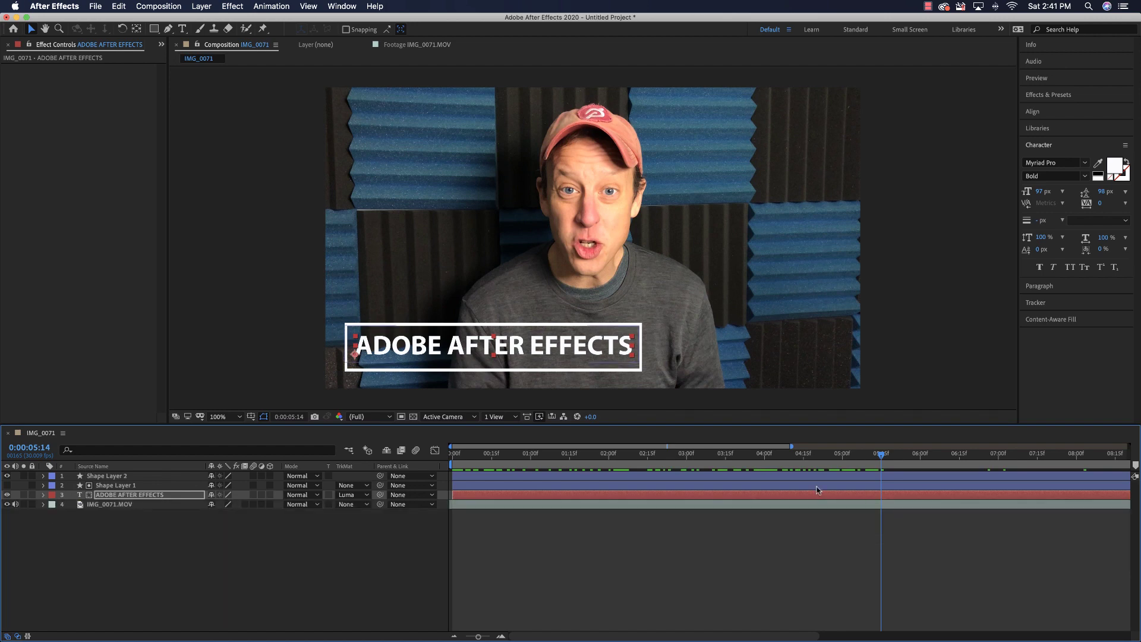
Play back the title wipe animation and park the time at 0:00:07:00
left_click(813, 455)
mouse_move(800, 465)
left_mouse_down()
mouse_move(761, 463)
mouse_move(810, 465)
left_mouse_up()
key("space")
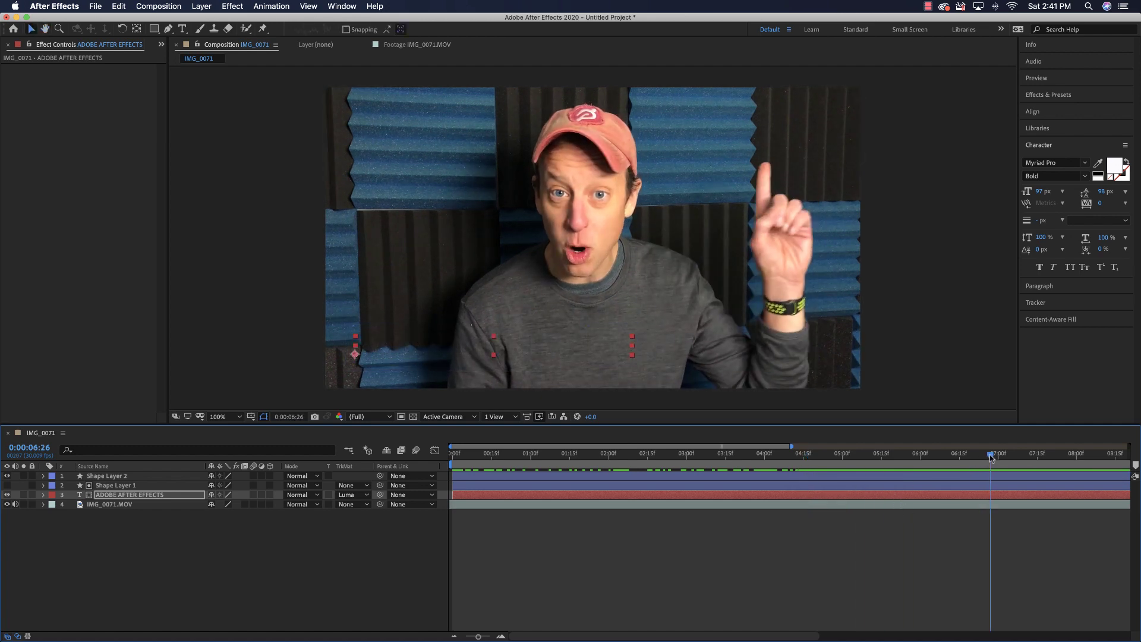
left_click_drag(991, 457, 1000, 456)
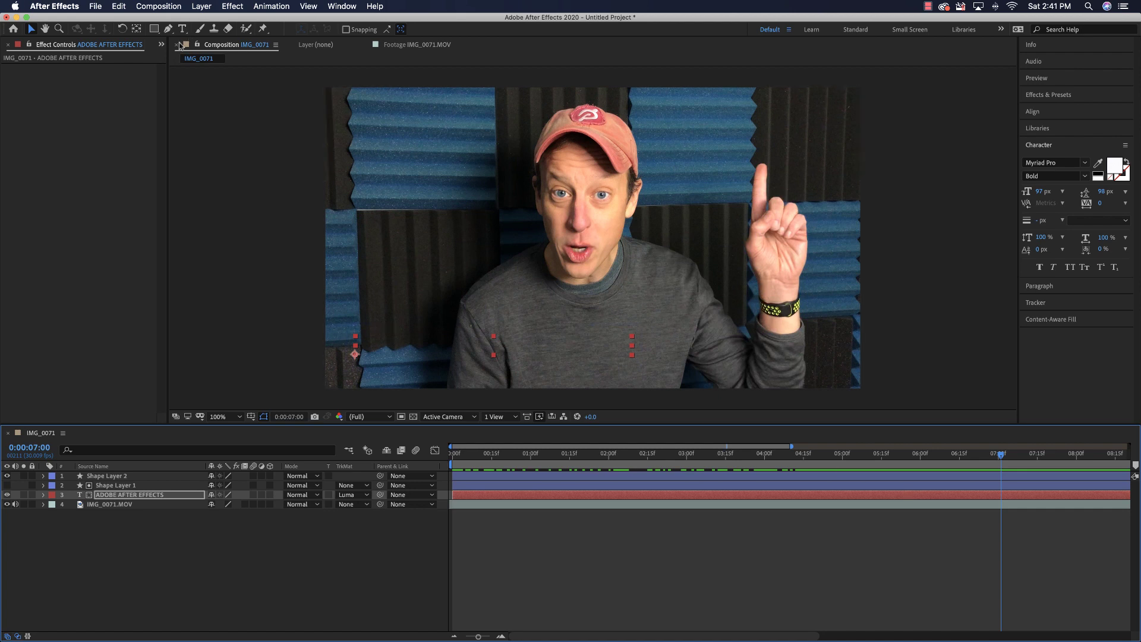
left_click(157, 31)
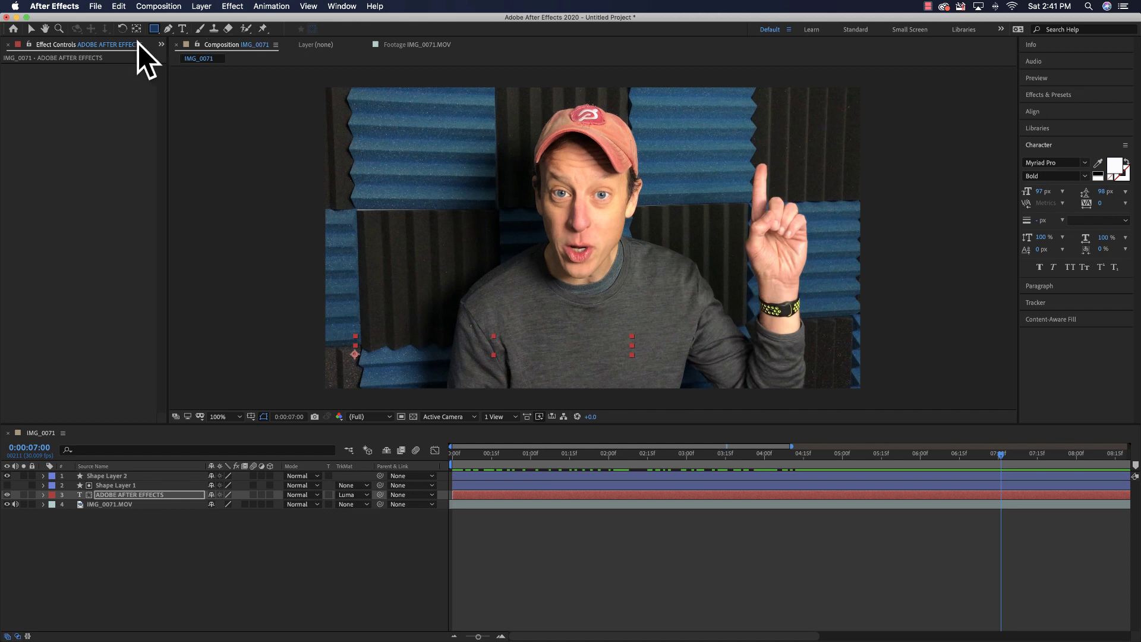
Deselect the title layer and set new shapes to have no stroke
left_click(214, 571)
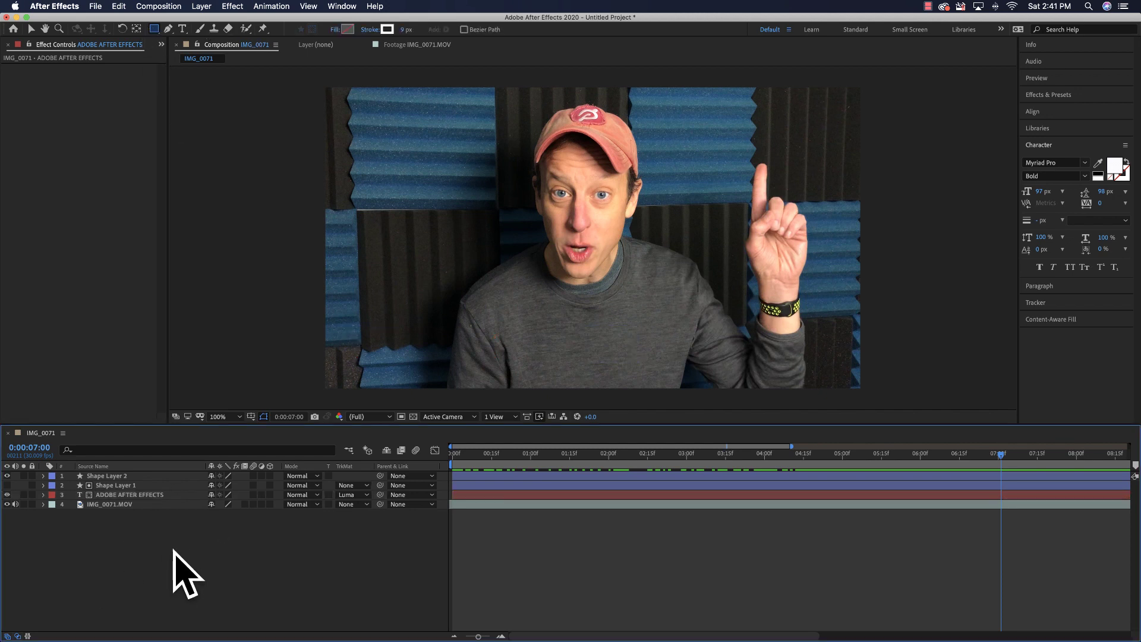
left_click(369, 32)
left_click(515, 301)
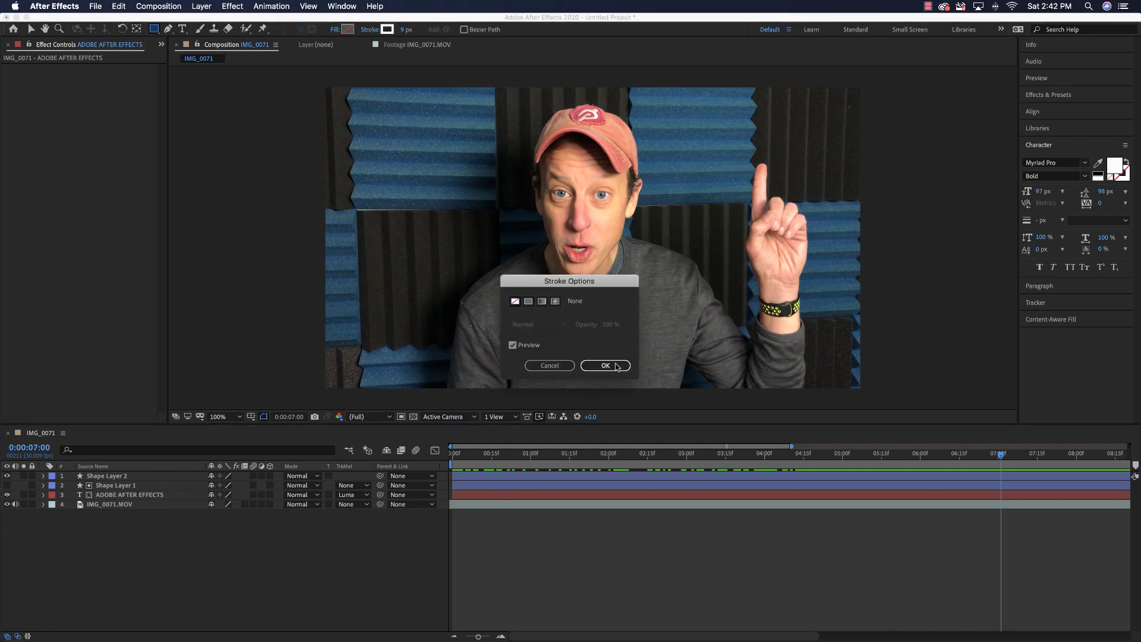
left_click(605, 366)
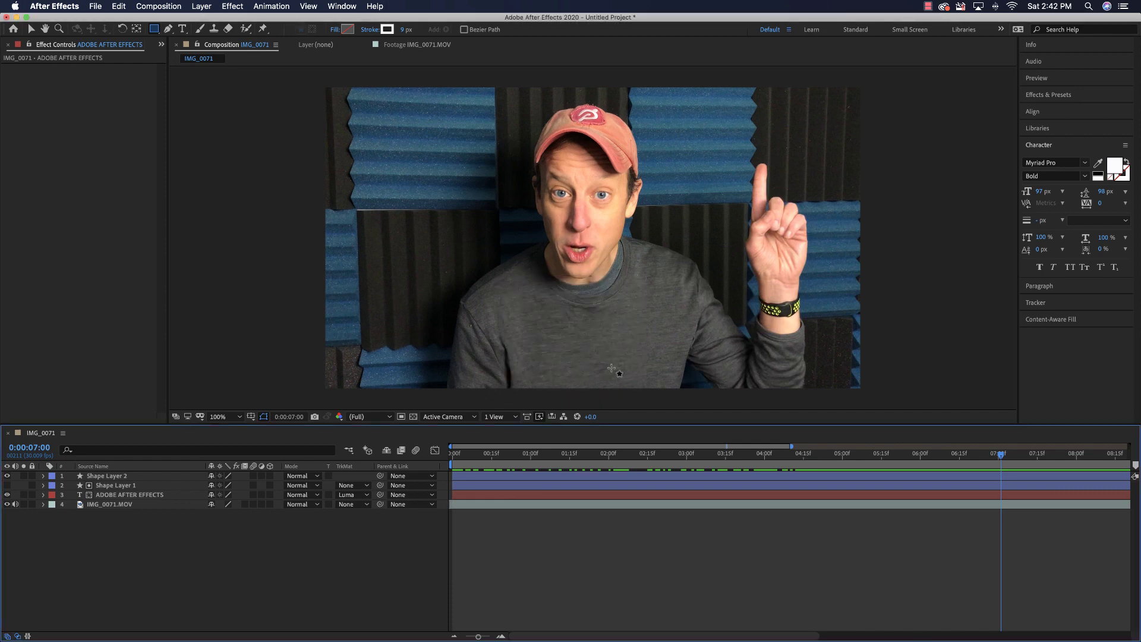
Give new shapes a solid bright cyan fill, 22E6F1
left_click(332, 31)
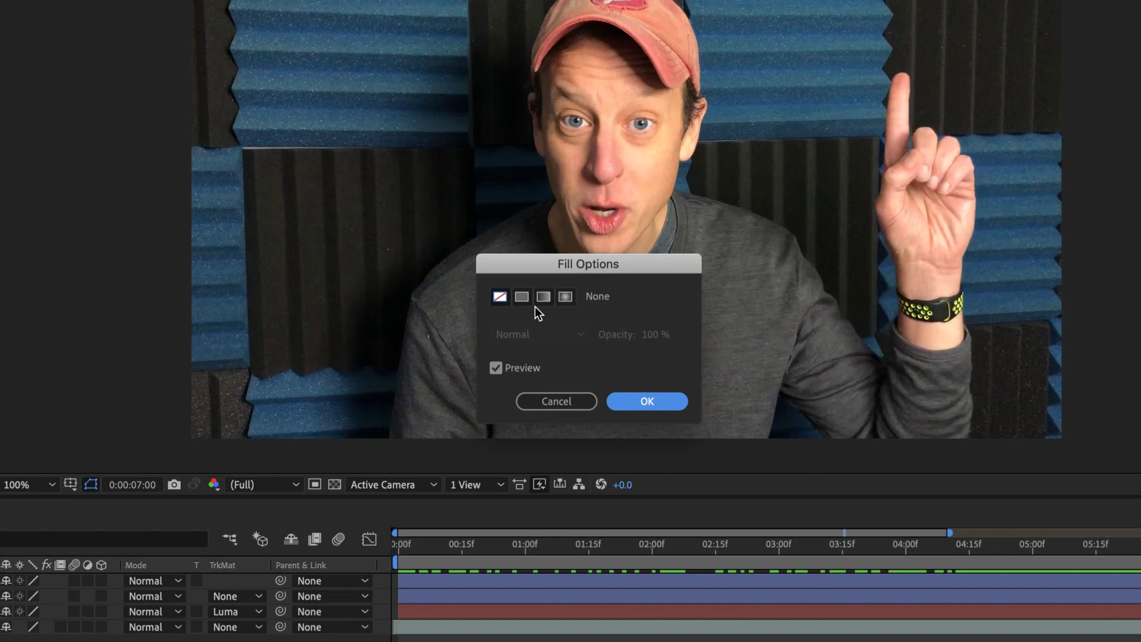
left_click(528, 301)
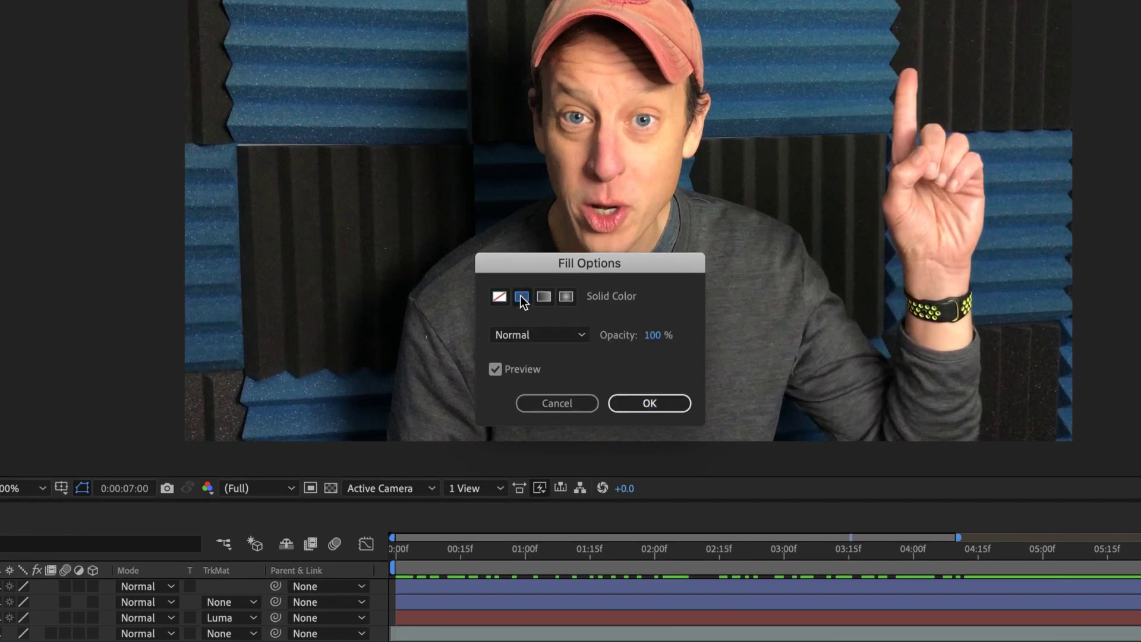
left_click(649, 404)
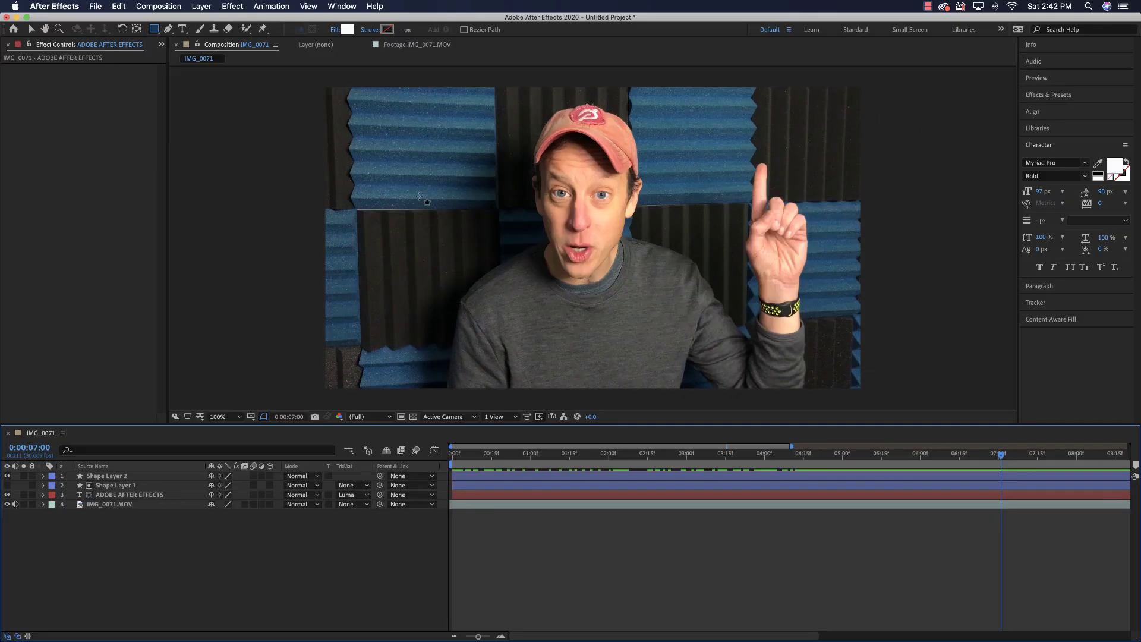
left_click(347, 30)
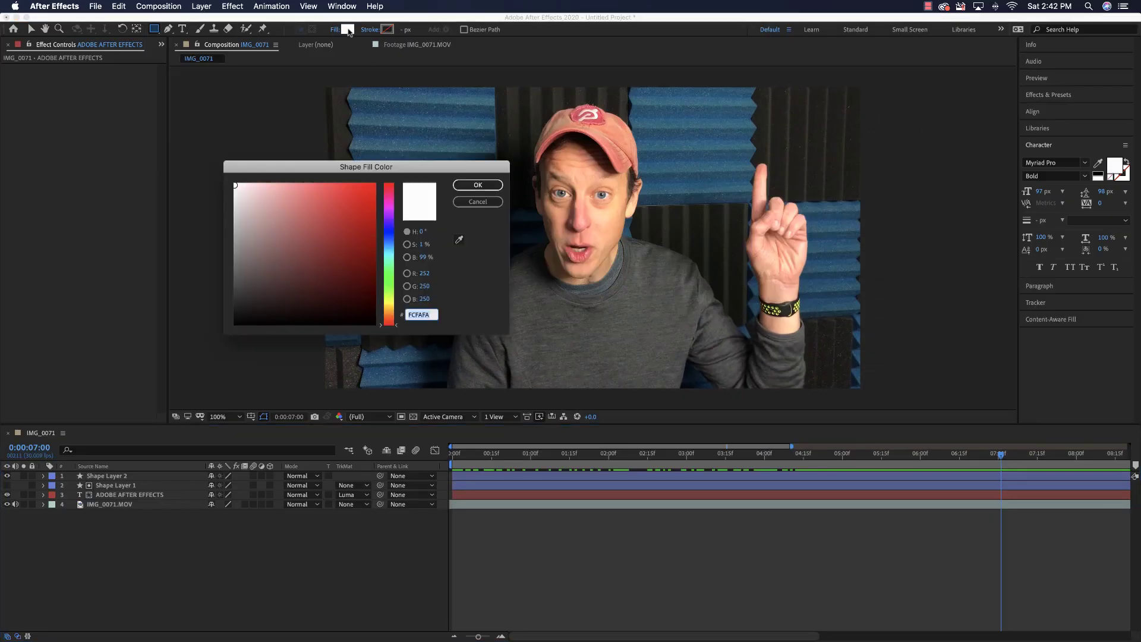
left_click(389, 254)
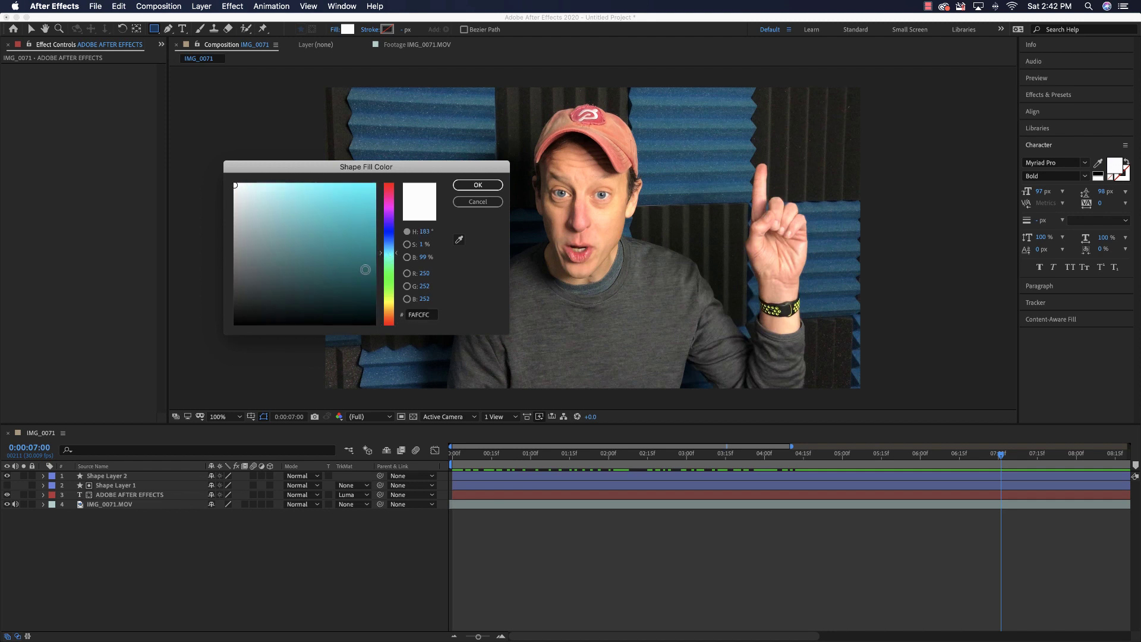
left_click(361, 203)
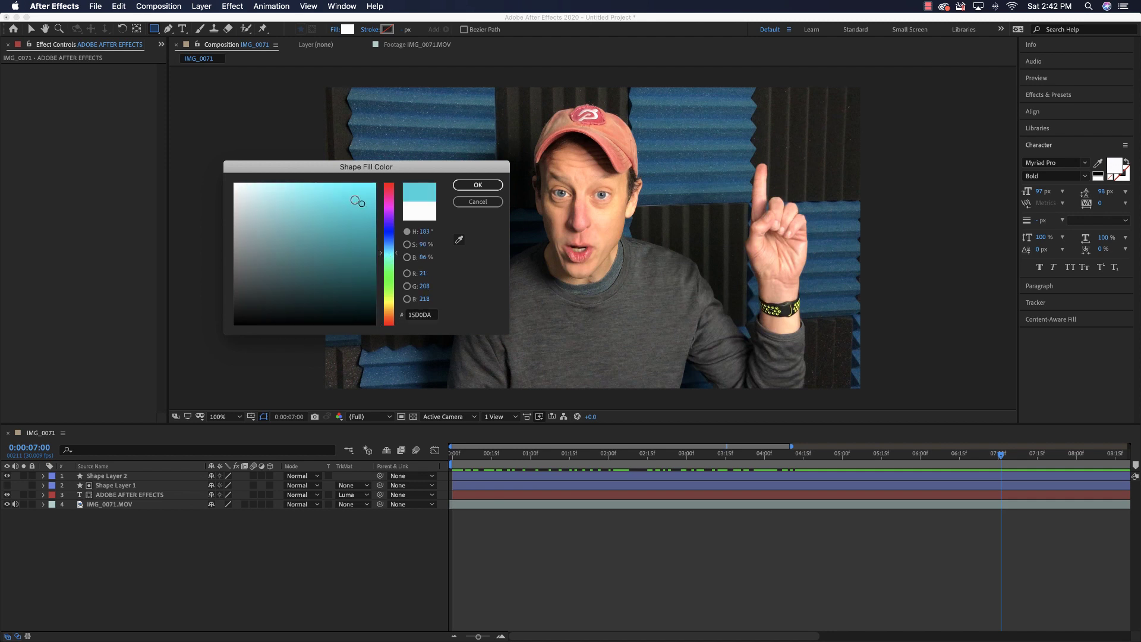
left_click(364, 198)
left_click(355, 190)
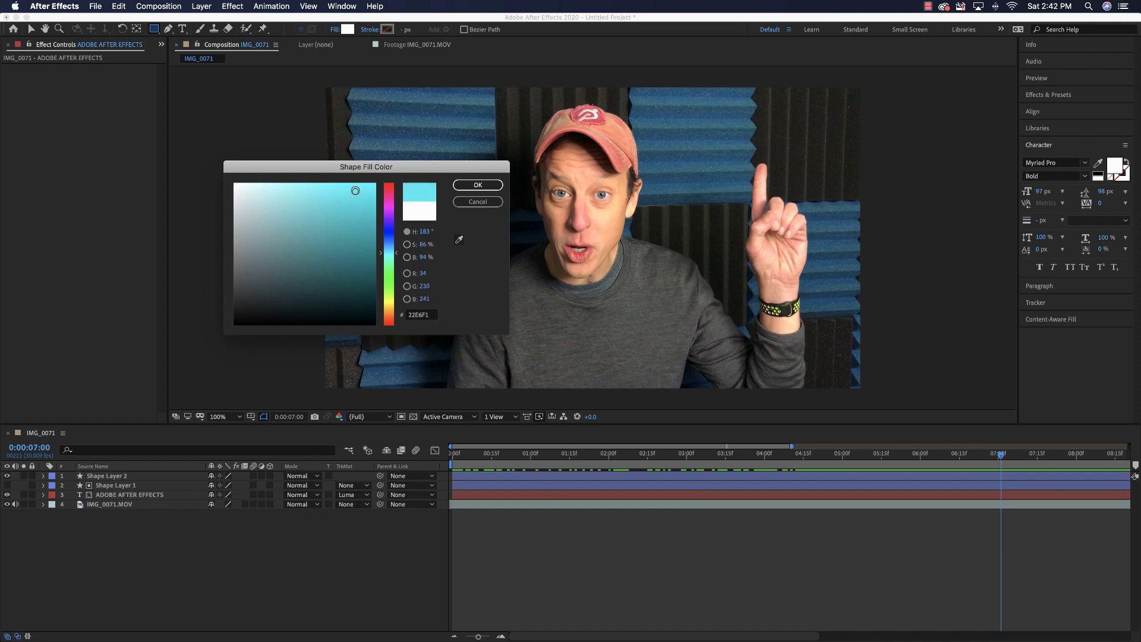
left_click(487, 187)
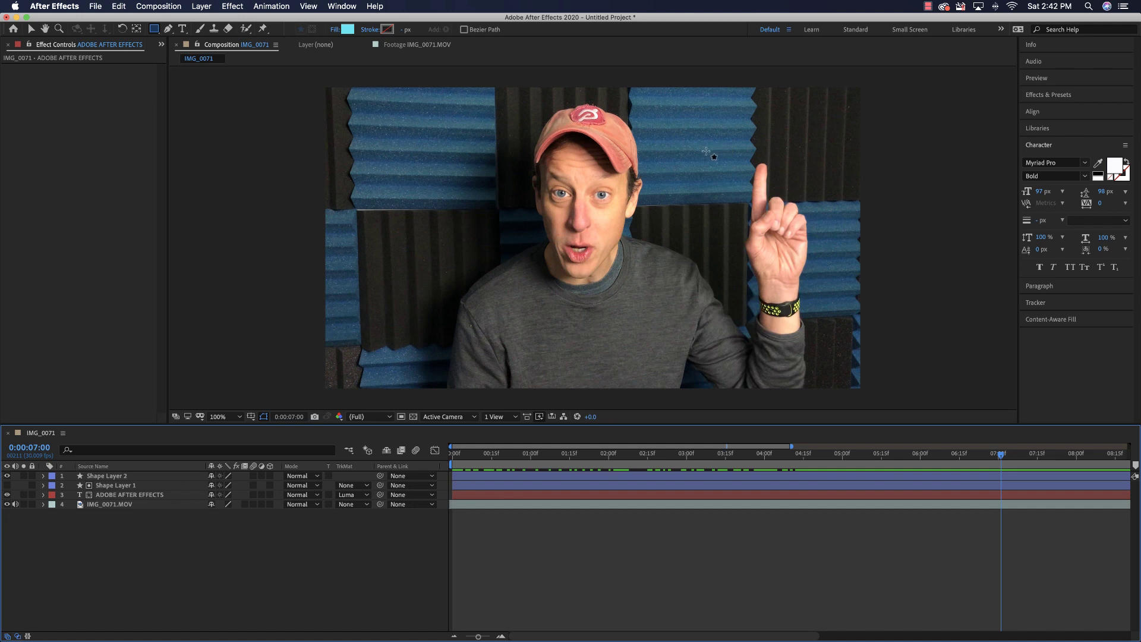
Draw a small cyan rectangle on the foam wall
left_click_drag(712, 149, 722, 177)
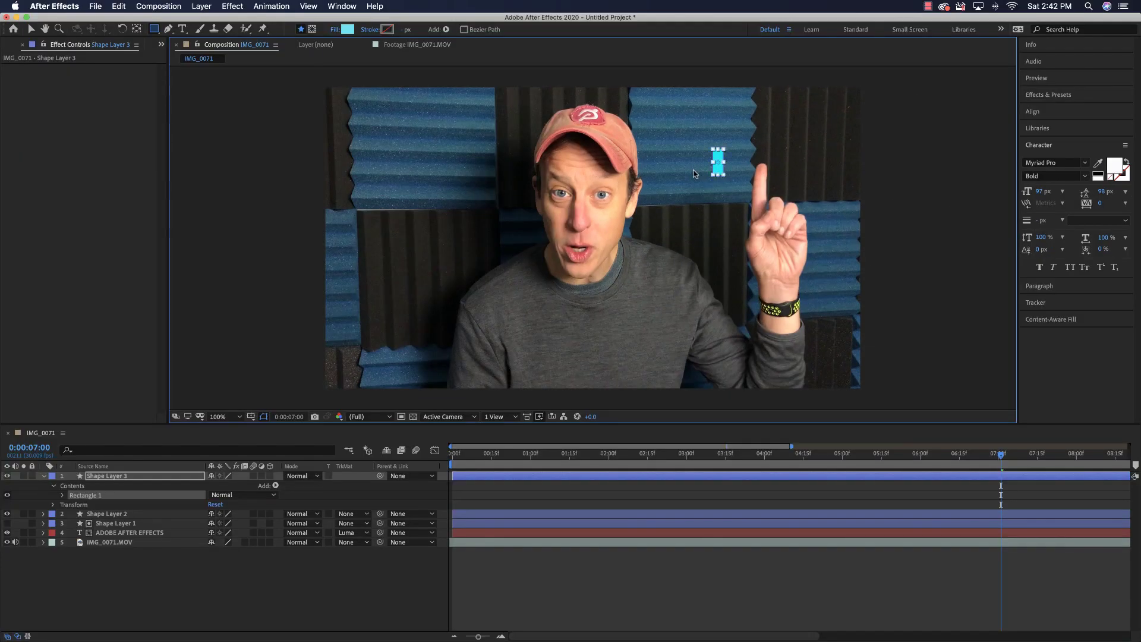
key("v")
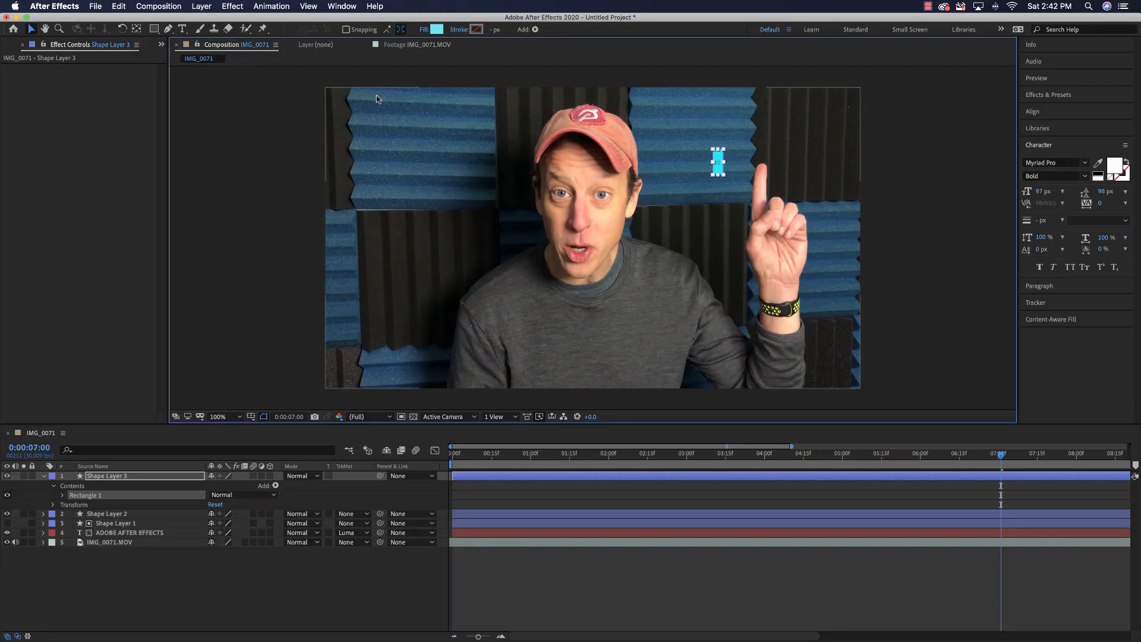
left_click(155, 29)
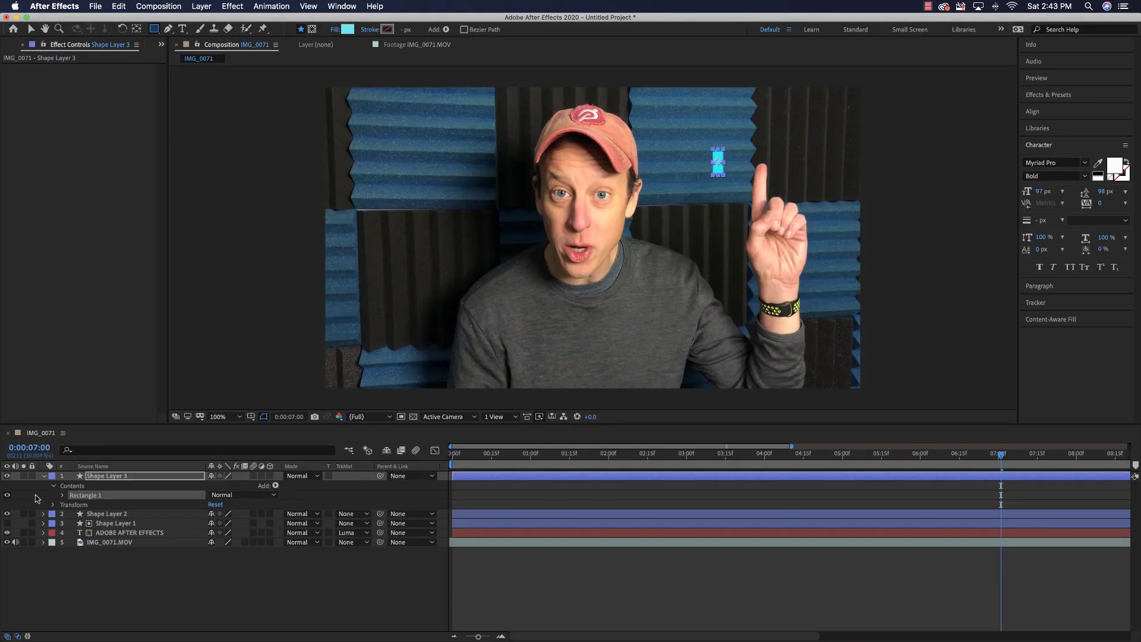
Set Rectangle 1's transform Position to 0,0
left_click(62, 495)
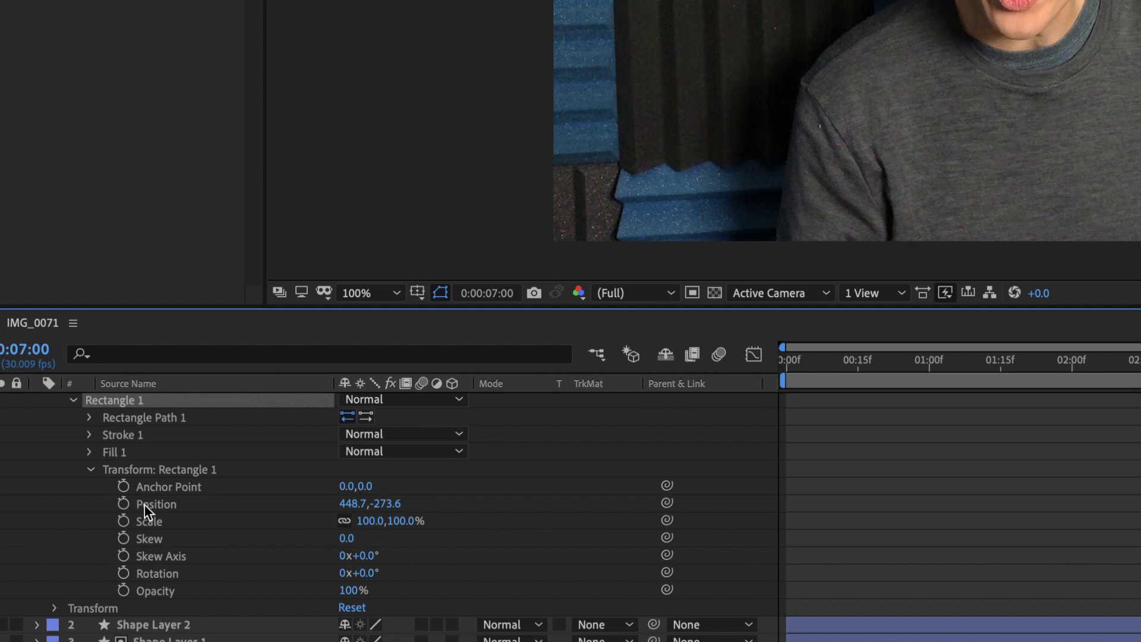
left_click(352, 504)
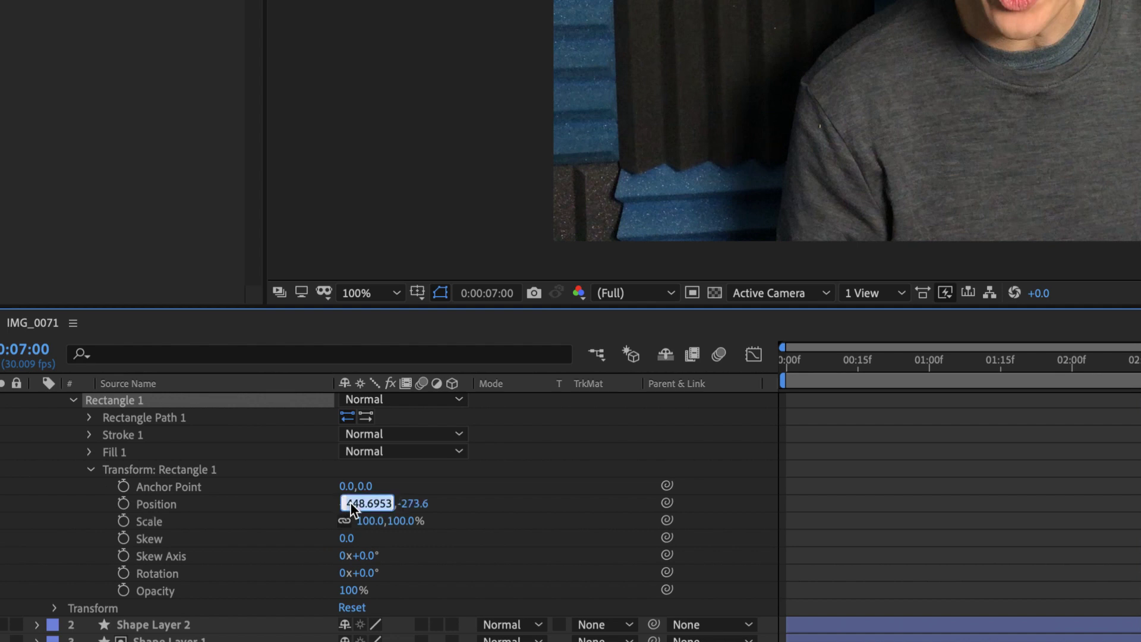
type("0")
key("Return")
left_click(376, 504)
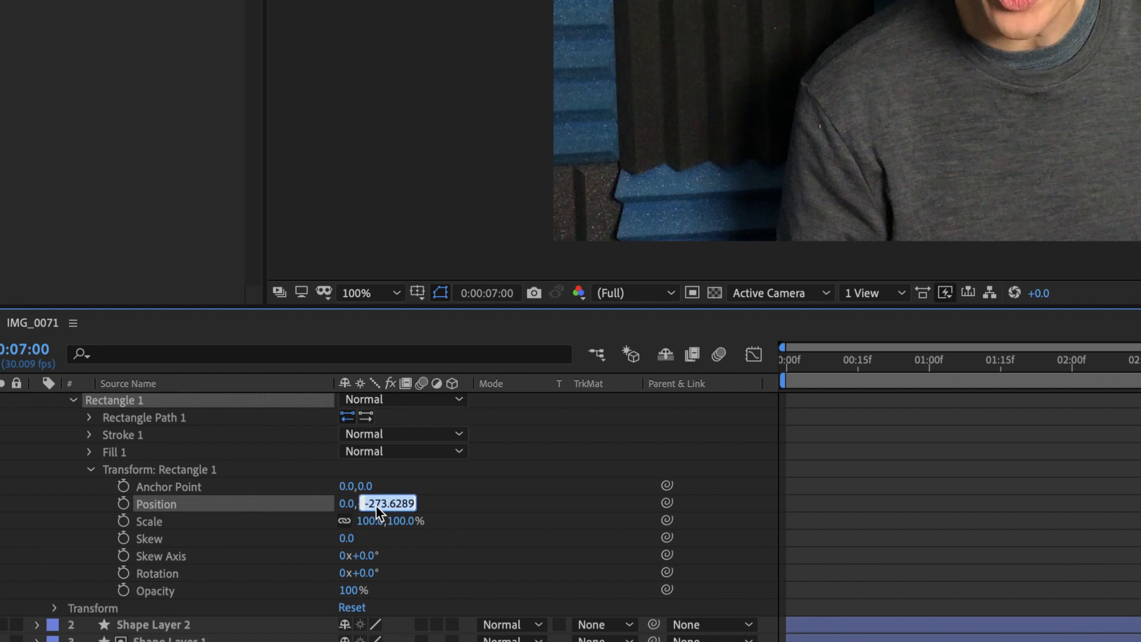
type("0")
key("Return")
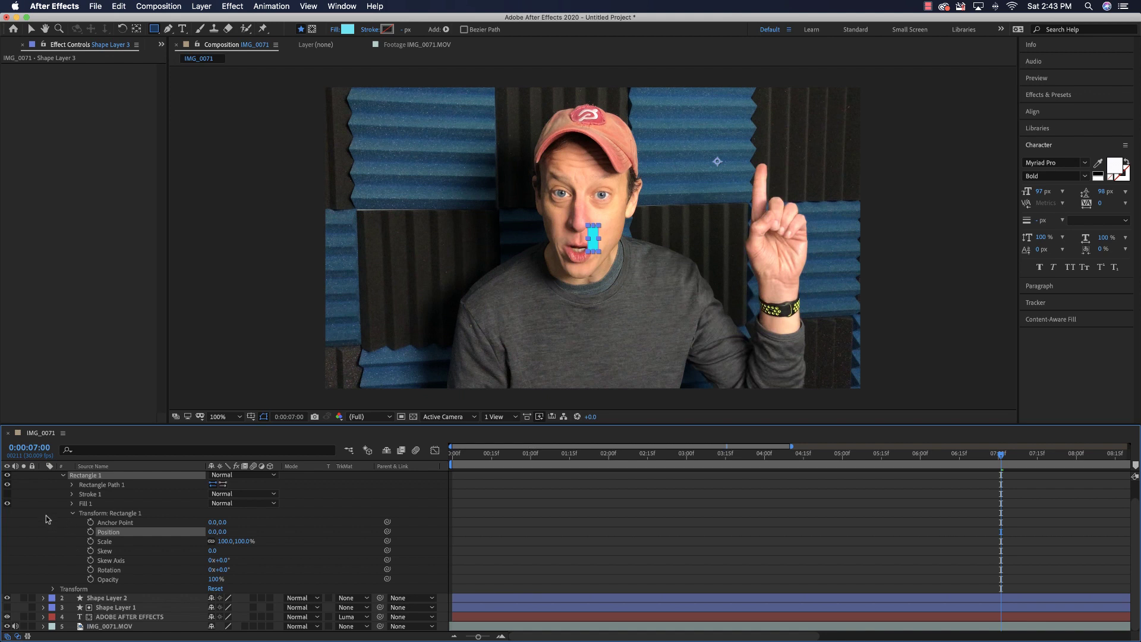
scroll(50, 518, "up", 2)
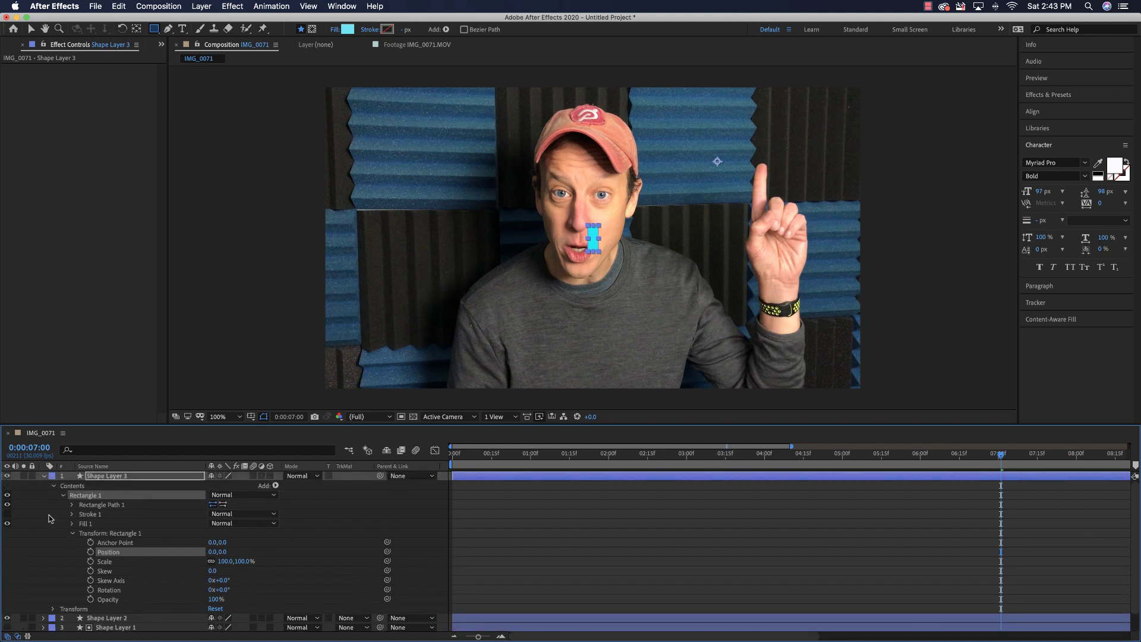
Add a Repeater to the cyan shape's contents and raise its copies to 21
left_click(59, 486)
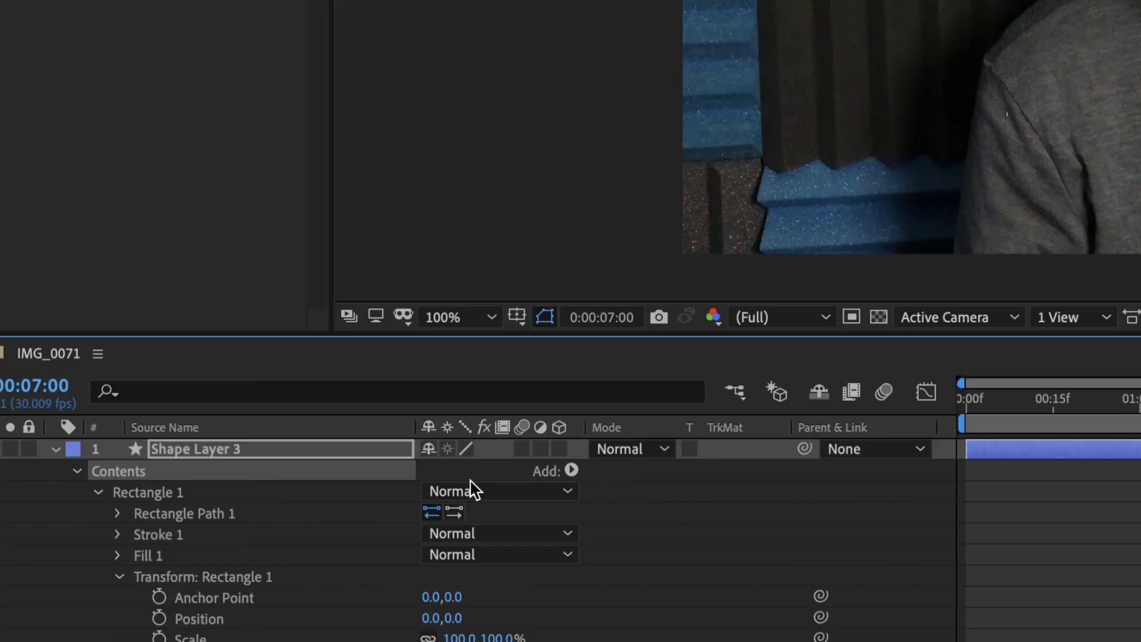
left_click(572, 470)
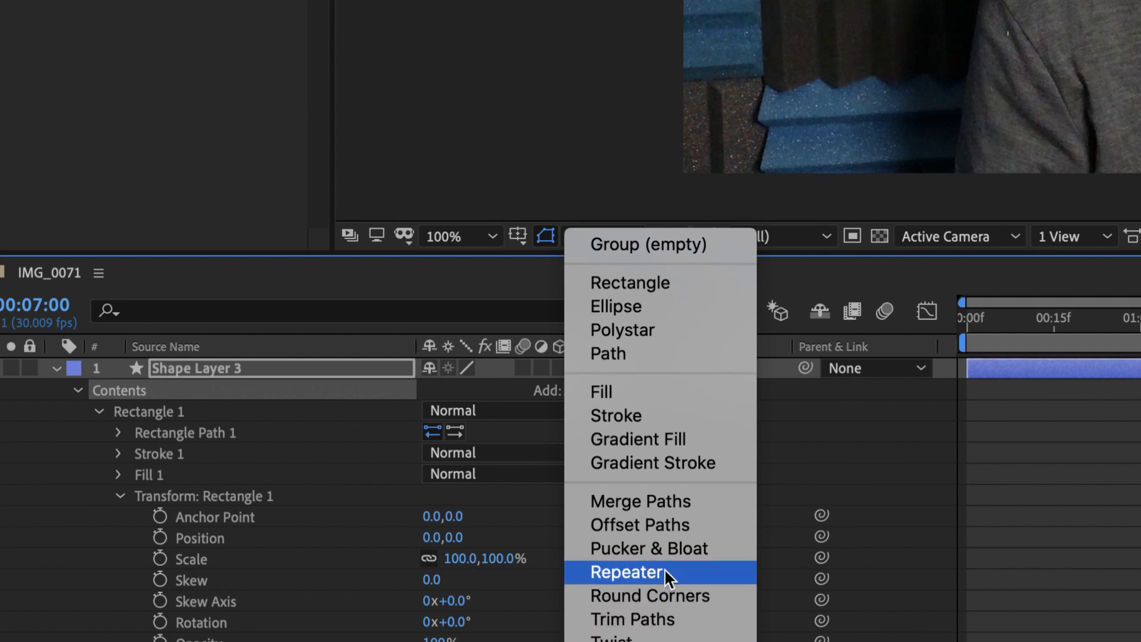
left_click(665, 571)
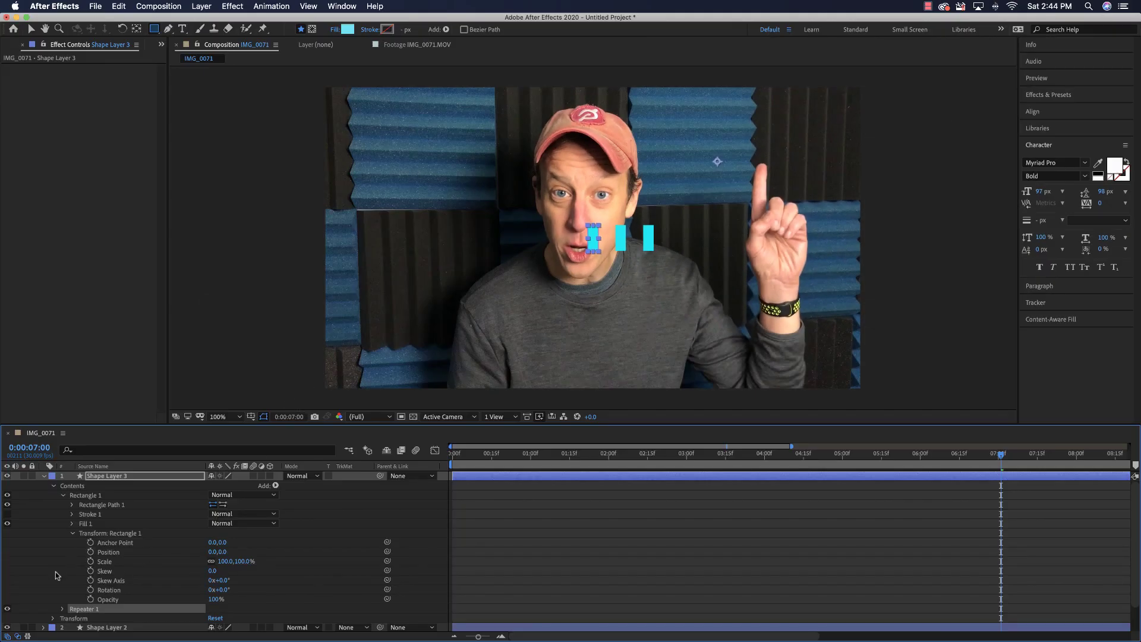
left_click(63, 609)
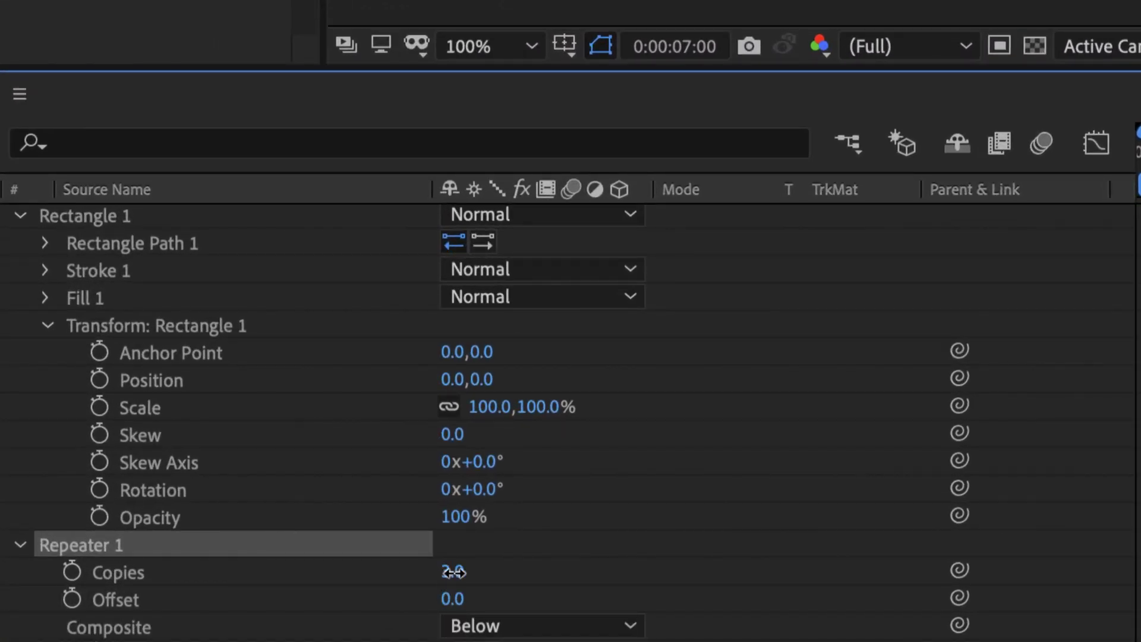
left_click_drag(450, 574, 478, 572)
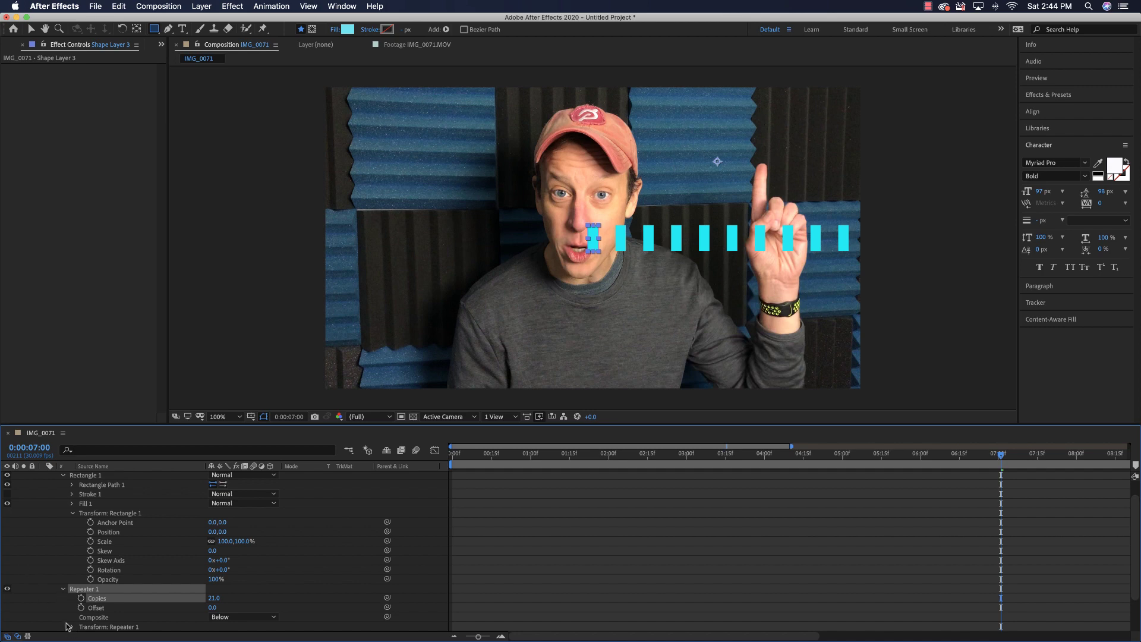
Tighten the repeater transform spacing to 18 and set its rotation to 17 degrees
scroll(67, 623, "down", 3)
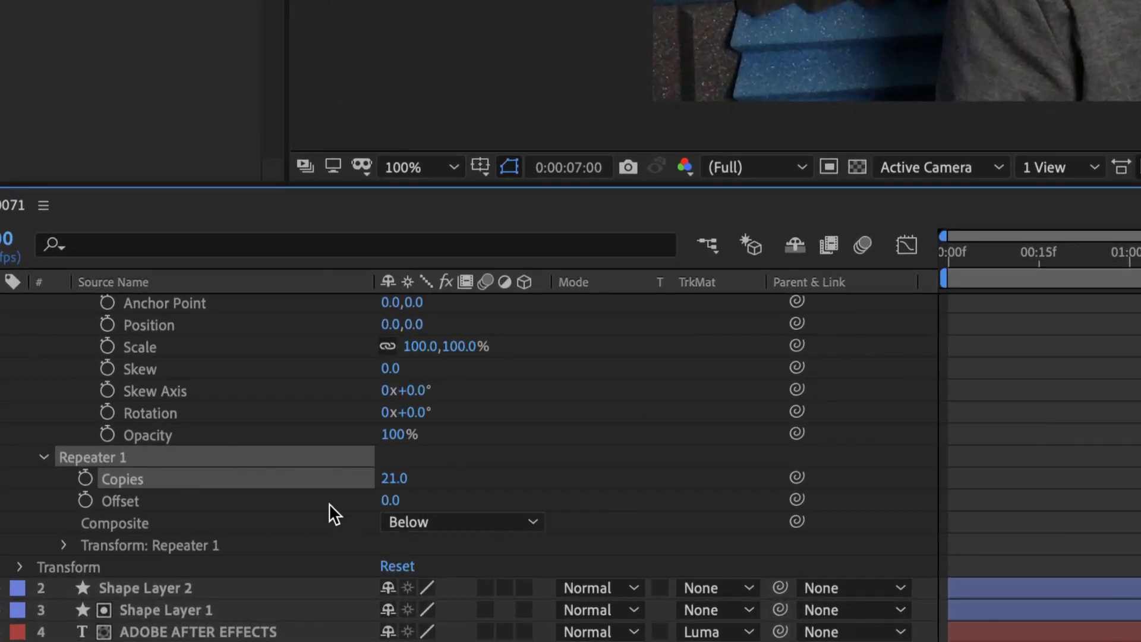
left_click(62, 545)
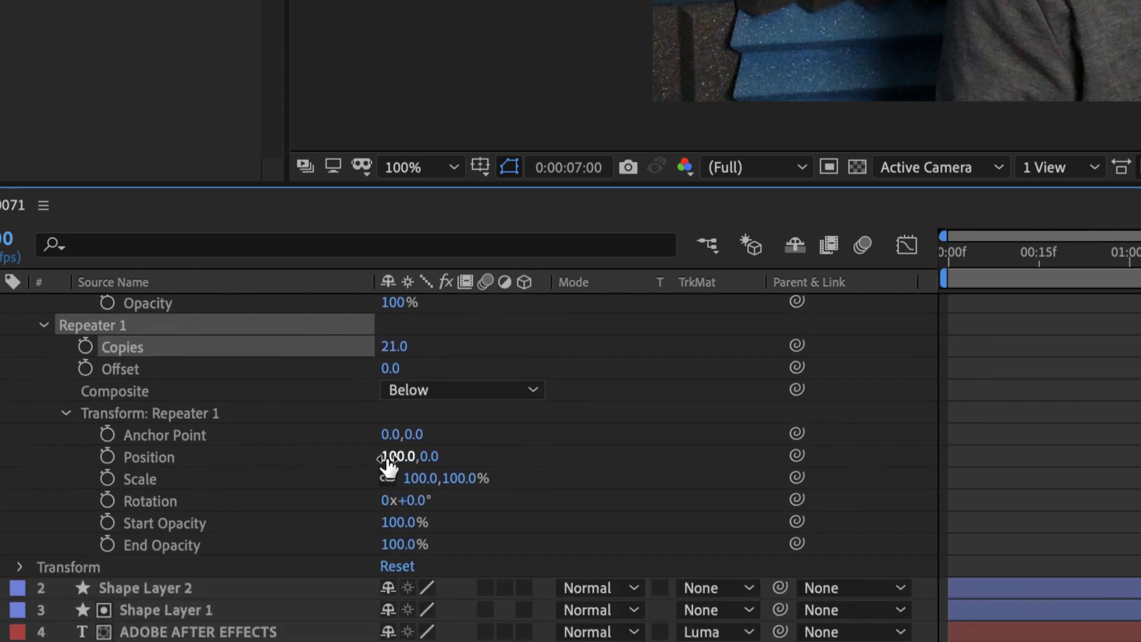
left_click_drag(396, 457, 272, 461)
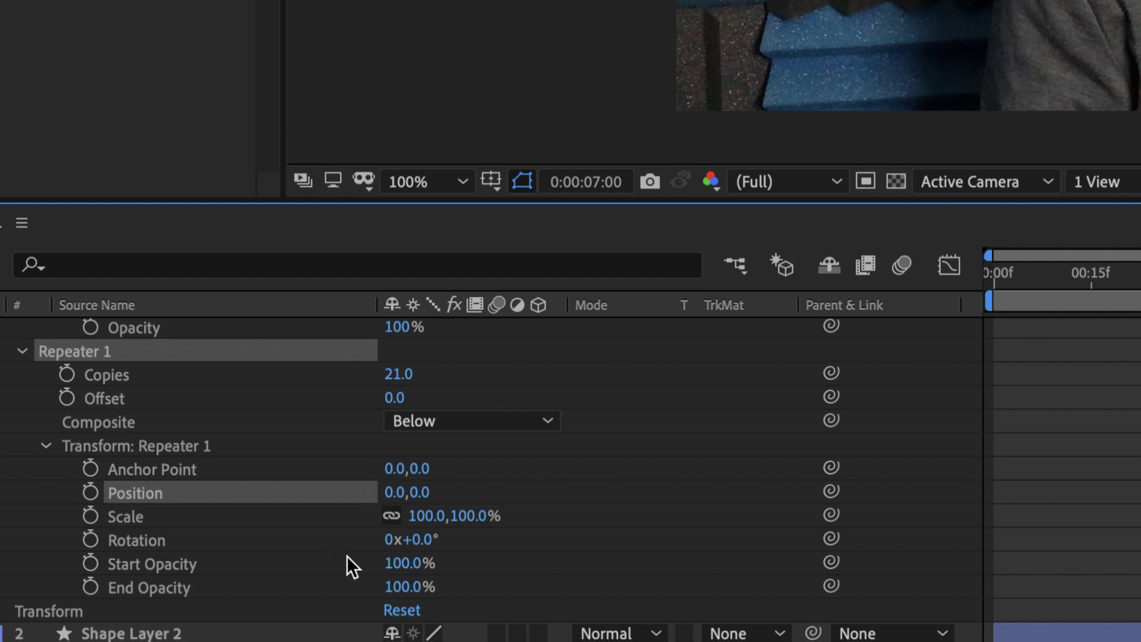
type("17")
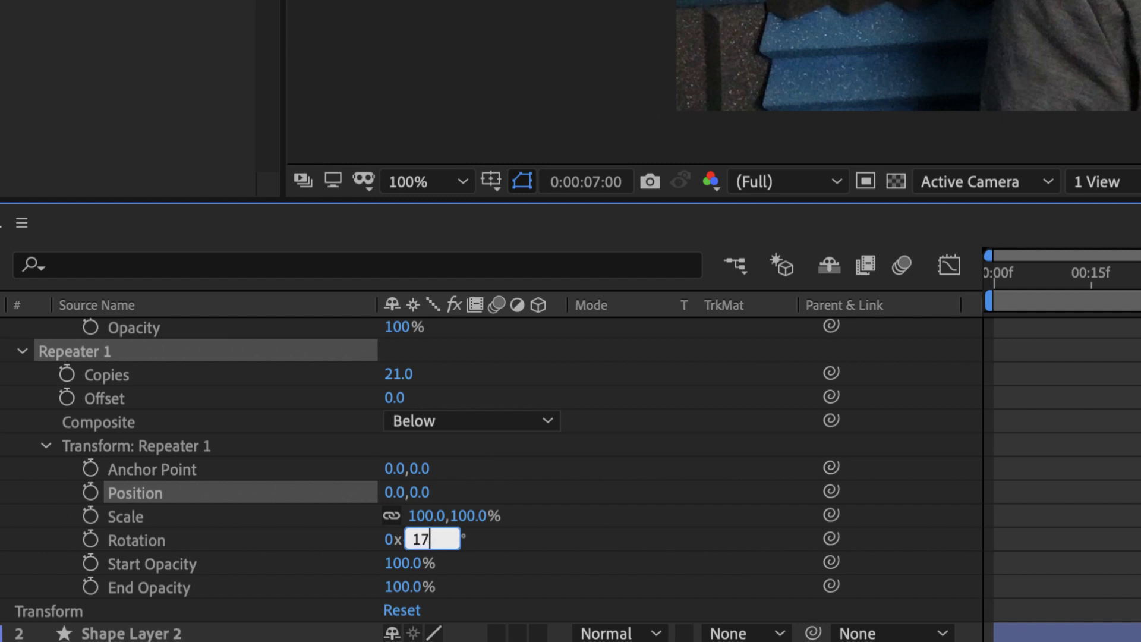
key("Return")
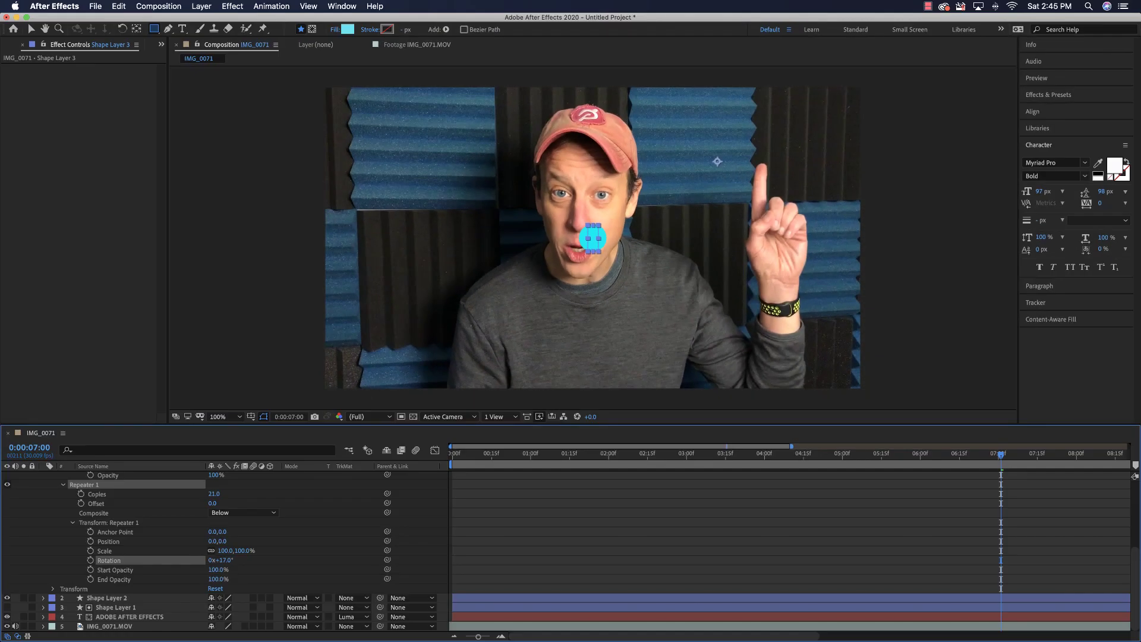
scroll(52, 558, "up", 3)
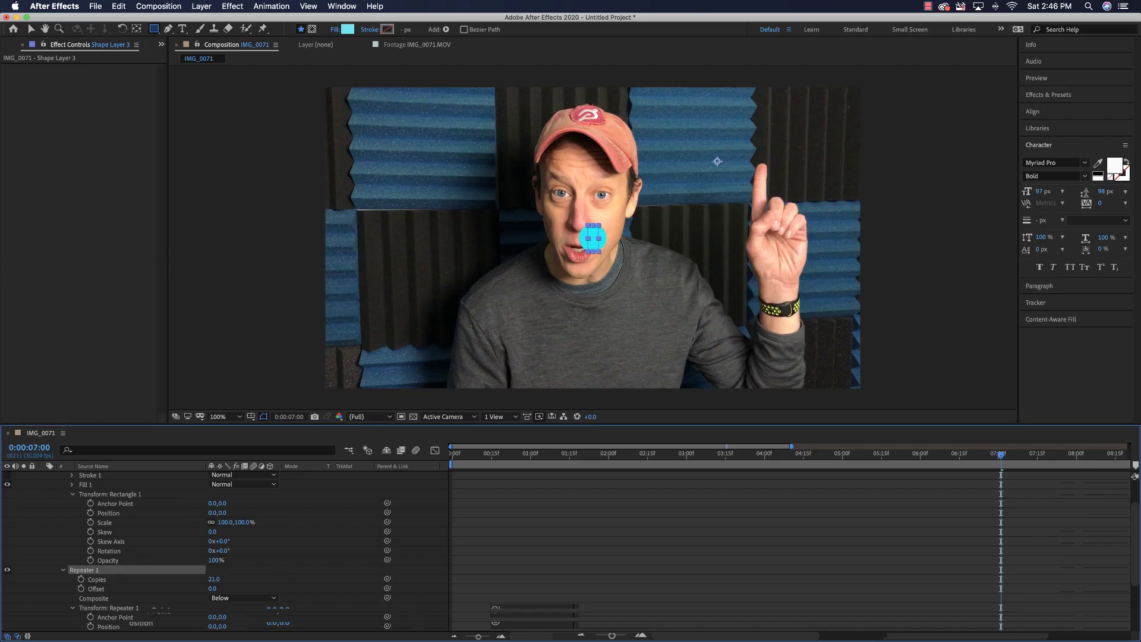
Offset the cyan shape vertically to spread the repeater copies apart
mouse_move(222, 512)
left_mouse_down()
mouse_move(498, 512)
mouse_move(222, 513)
left_mouse_up()
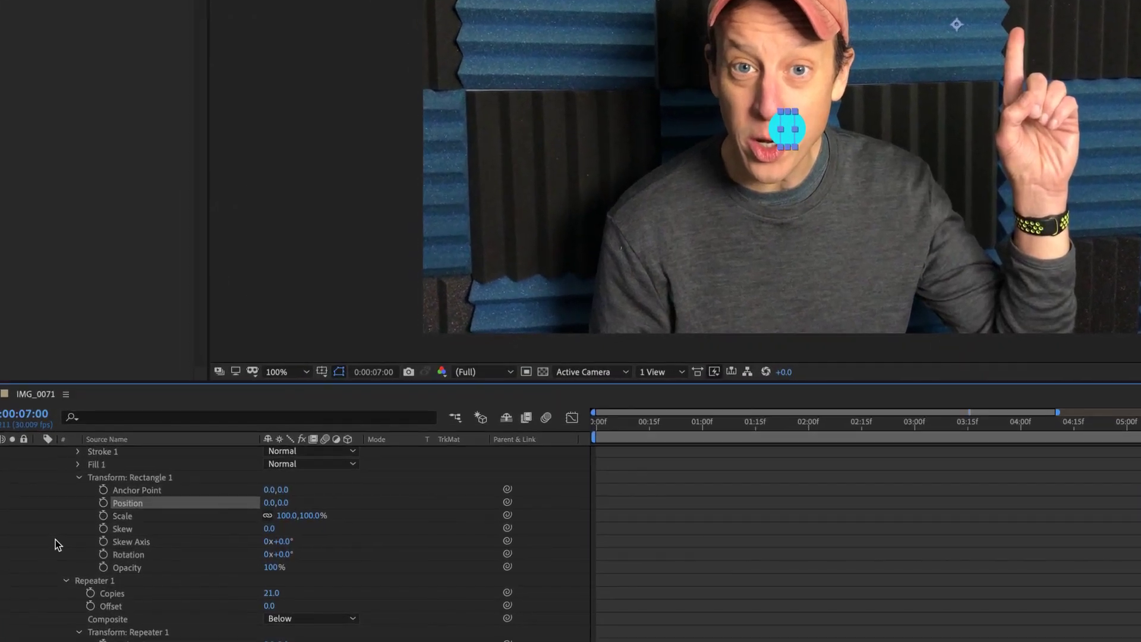
scroll(55, 540, "down", 5)
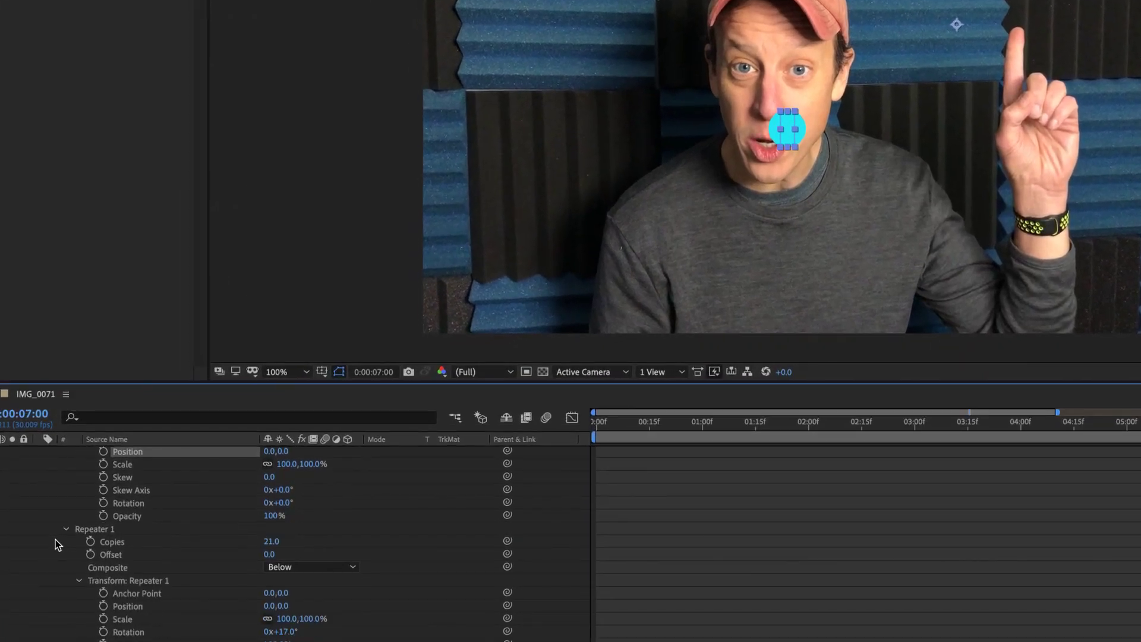
scroll(55, 540, "up", 5)
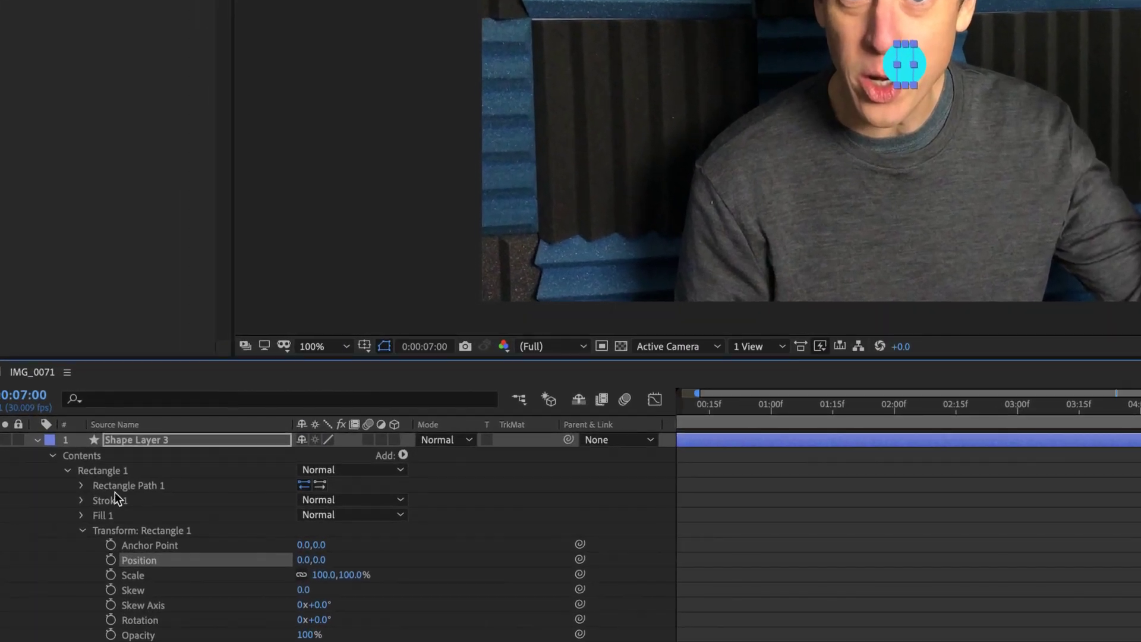
Add an Ellipse Path to Rectangle 1 and set its size to 50,50
left_click(108, 486)
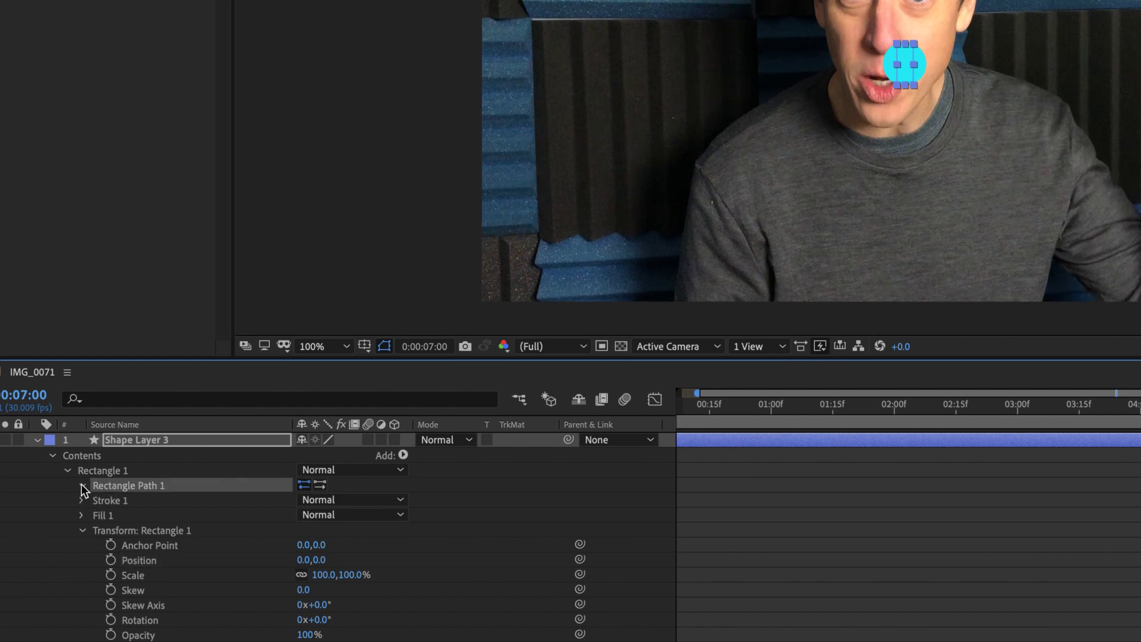
left_click(81, 485)
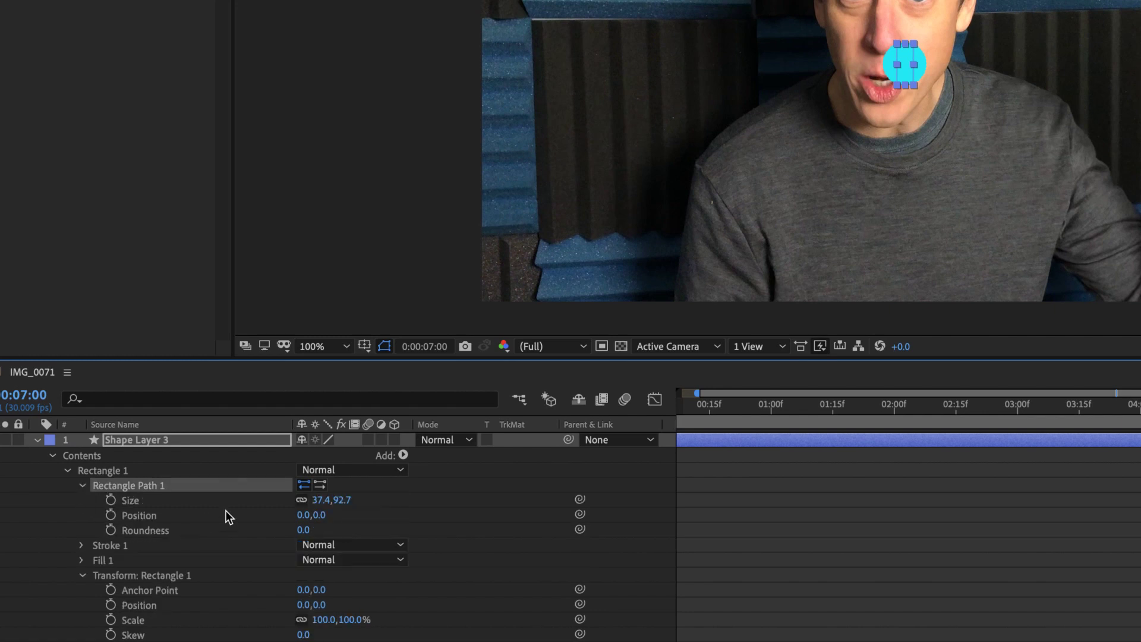
left_click(403, 456)
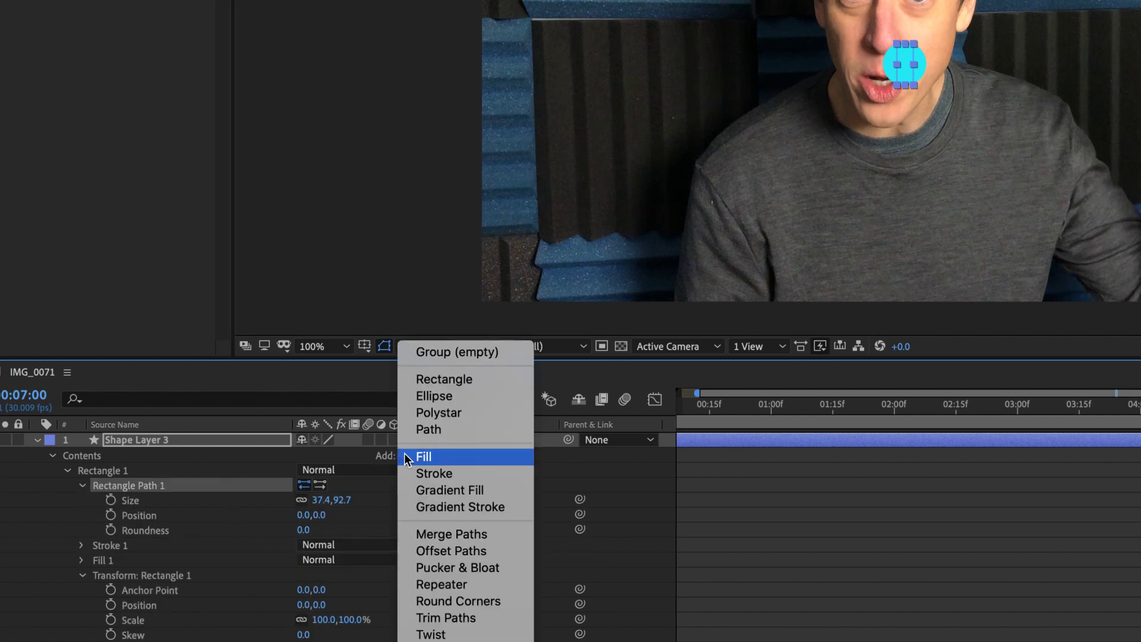
left_click(458, 398)
left_click(81, 545)
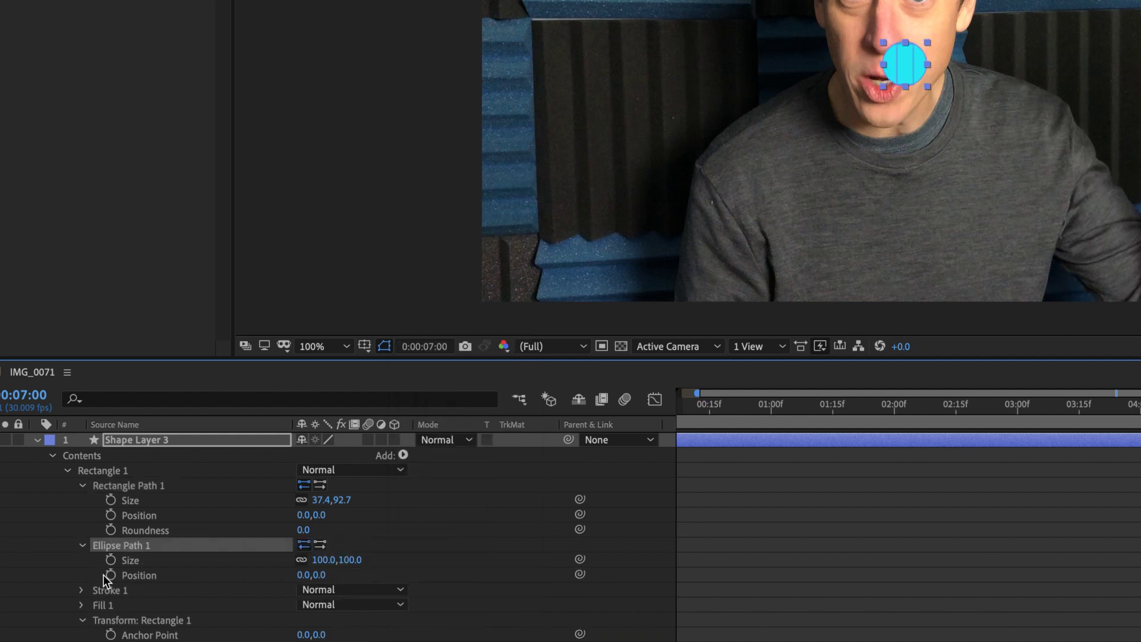
scroll(131, 576, "down", 3)
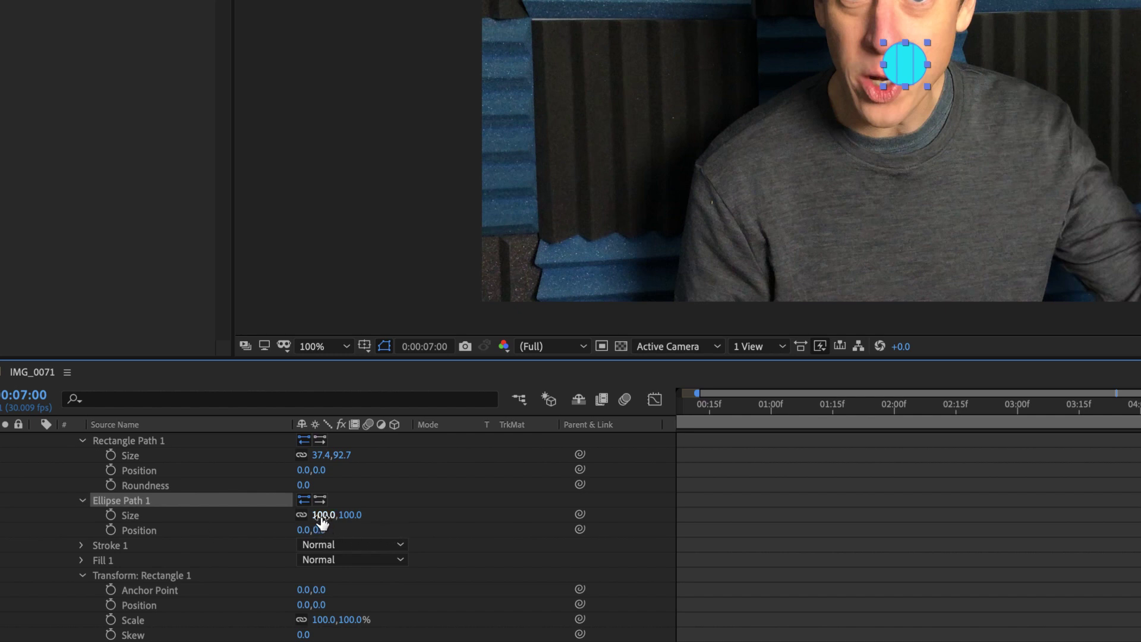
left_click_drag(324, 515, 284, 524)
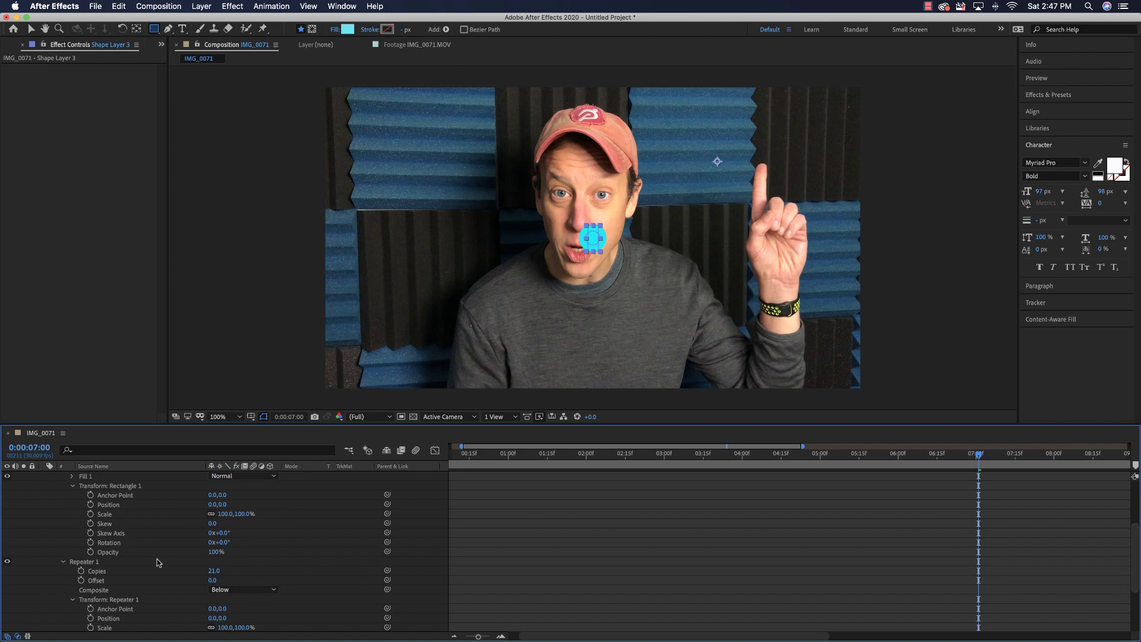
Scrub the ellipse and rectangle path positions to test spreading the dots into a ring
scroll(210, 575, "down", 10)
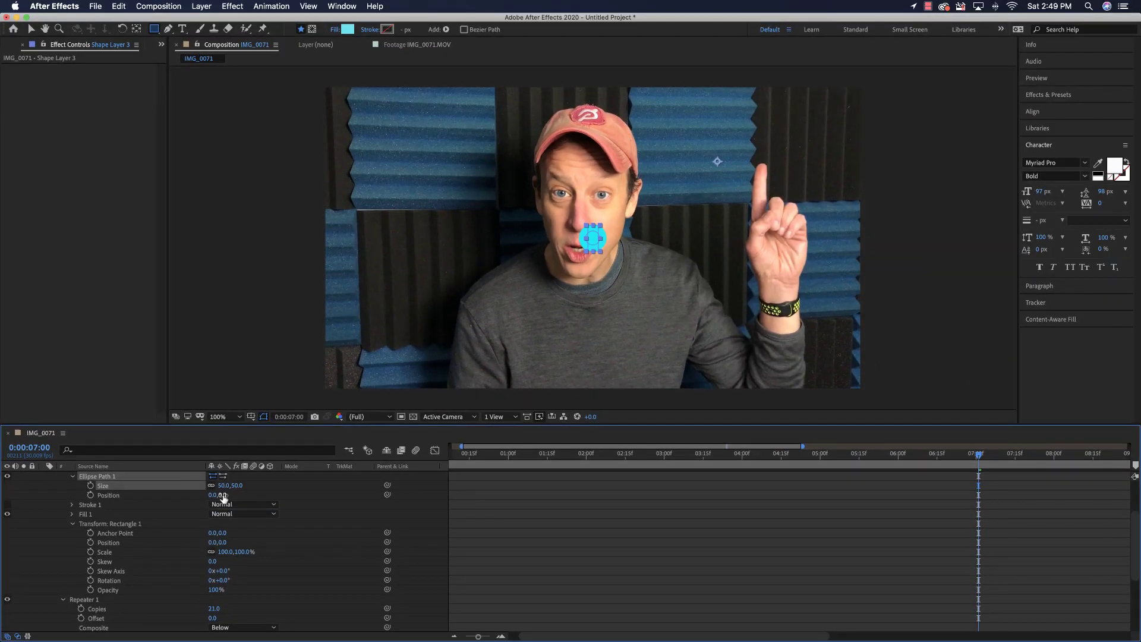
left_click_drag(228, 488, 430, 488)
left_click_drag(345, 495, 416, 494)
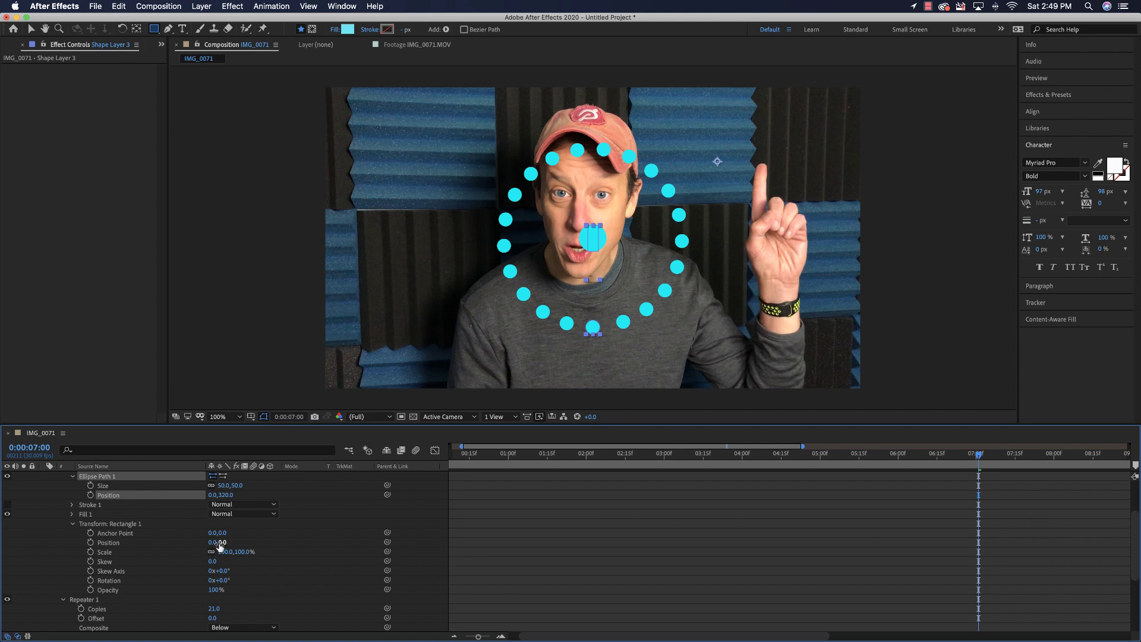
left_click_drag(220, 543, 253, 537)
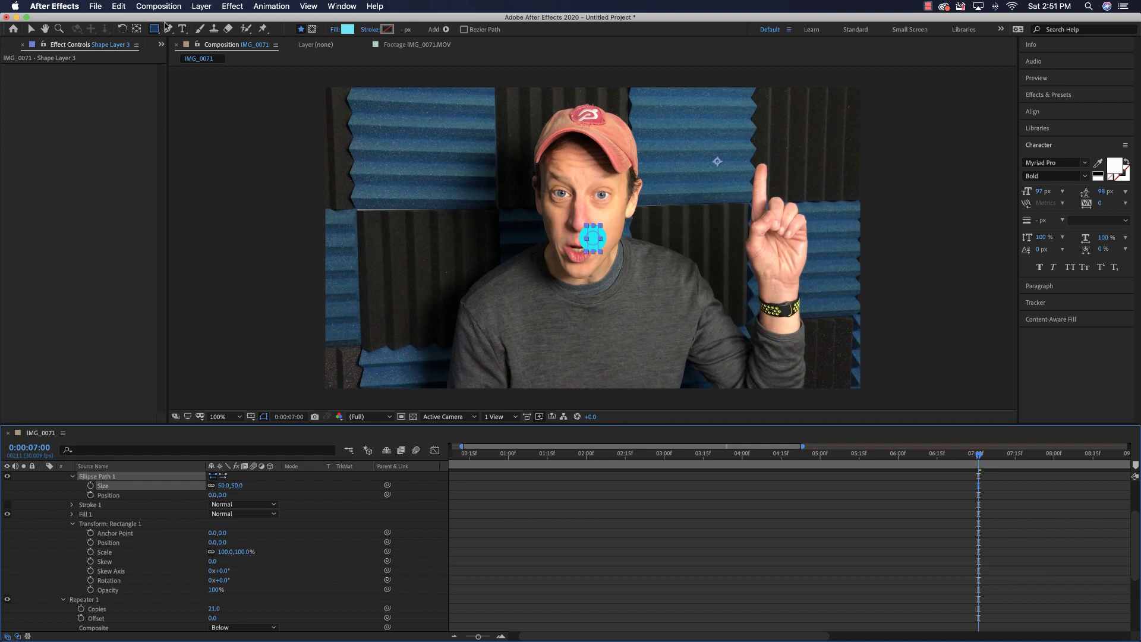
Select Shape Layer 3 and drag the cyan shape from the nose onto the raised fingertip
left_click(31, 29)
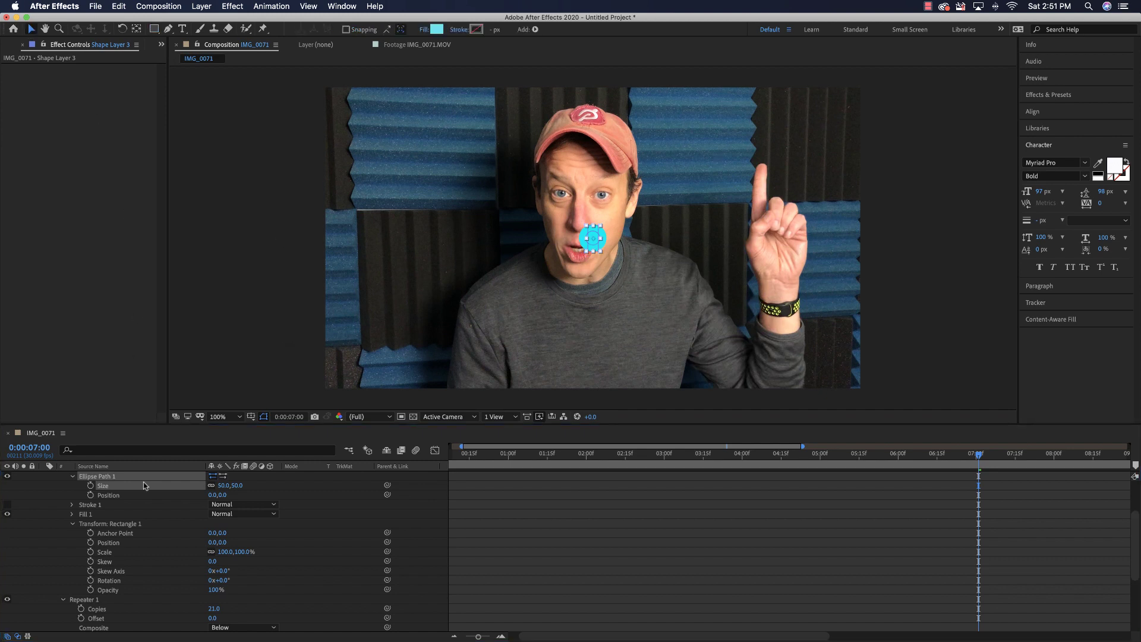
scroll(147, 481, "up", 4)
left_click(69, 481)
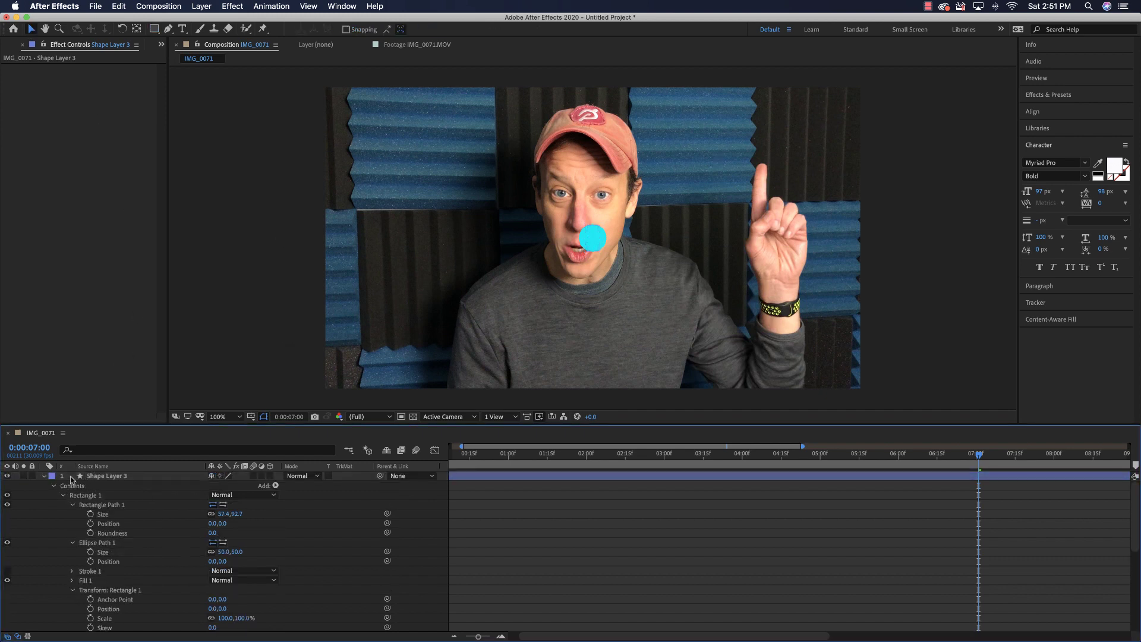
left_click(98, 479)
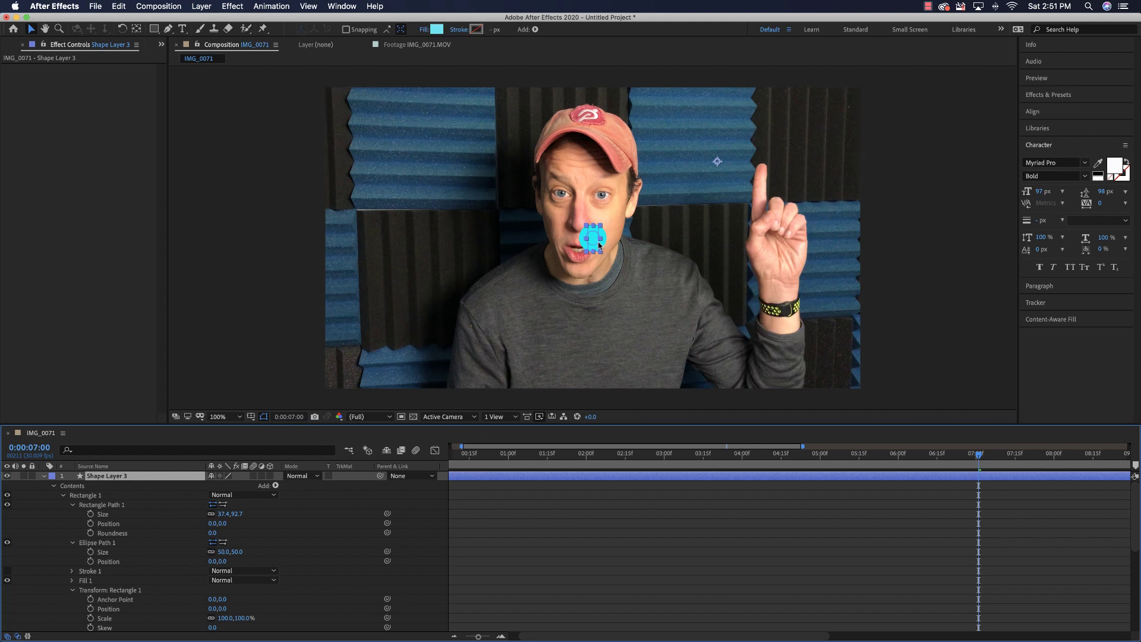
mouse_move(596, 234)
left_mouse_down()
mouse_move(728, 195)
mouse_move(762, 165)
mouse_move(761, 137)
mouse_move(761, 152)
left_mouse_up()
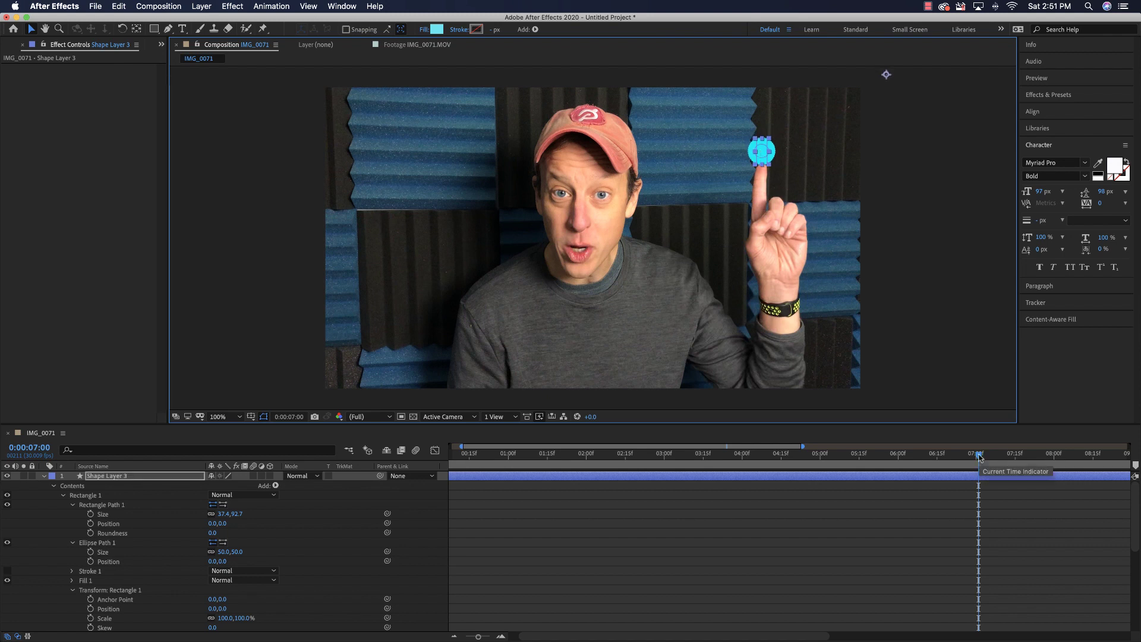
Set the current time to 0:00:06:14, where the hand is raised
left_click(908, 455)
left_click_drag(909, 458, 938, 454)
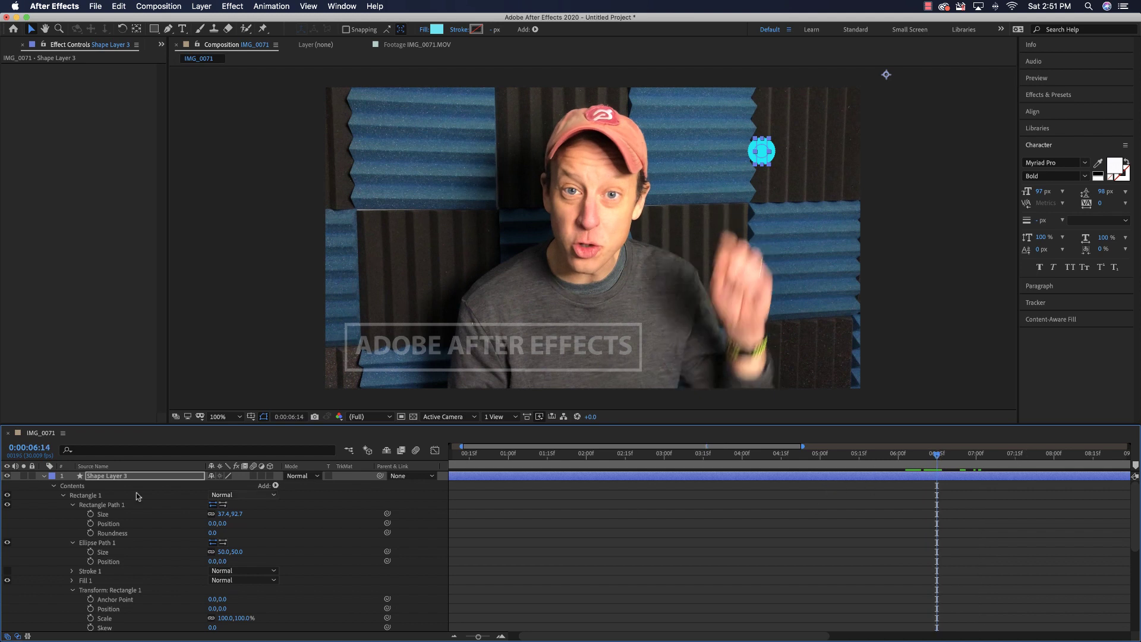
left_click(40, 449)
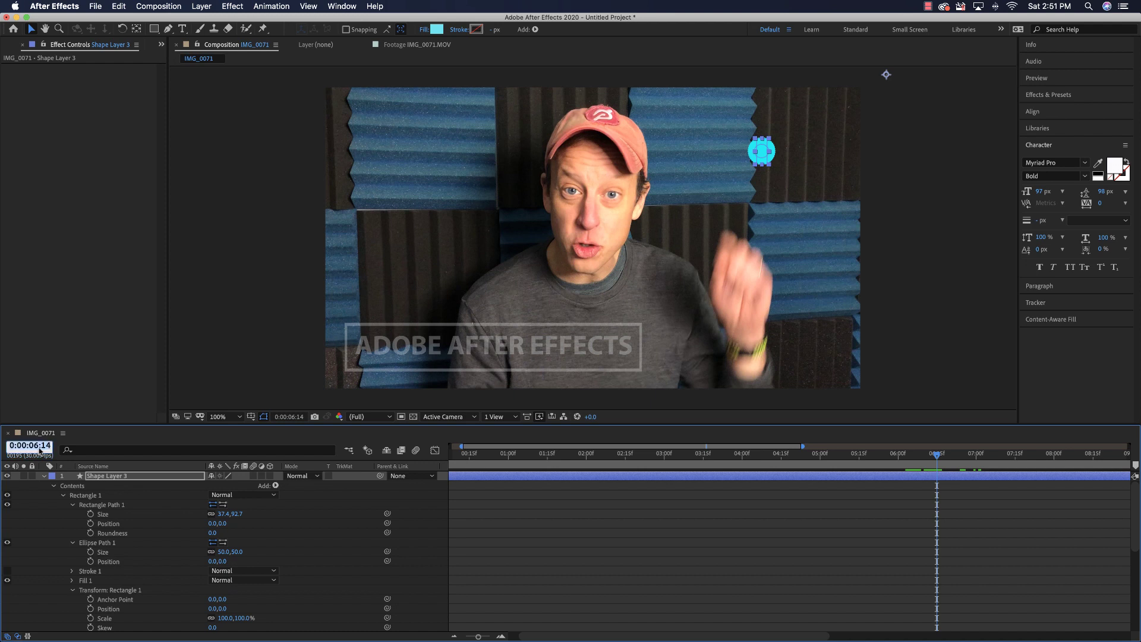
key("Return")
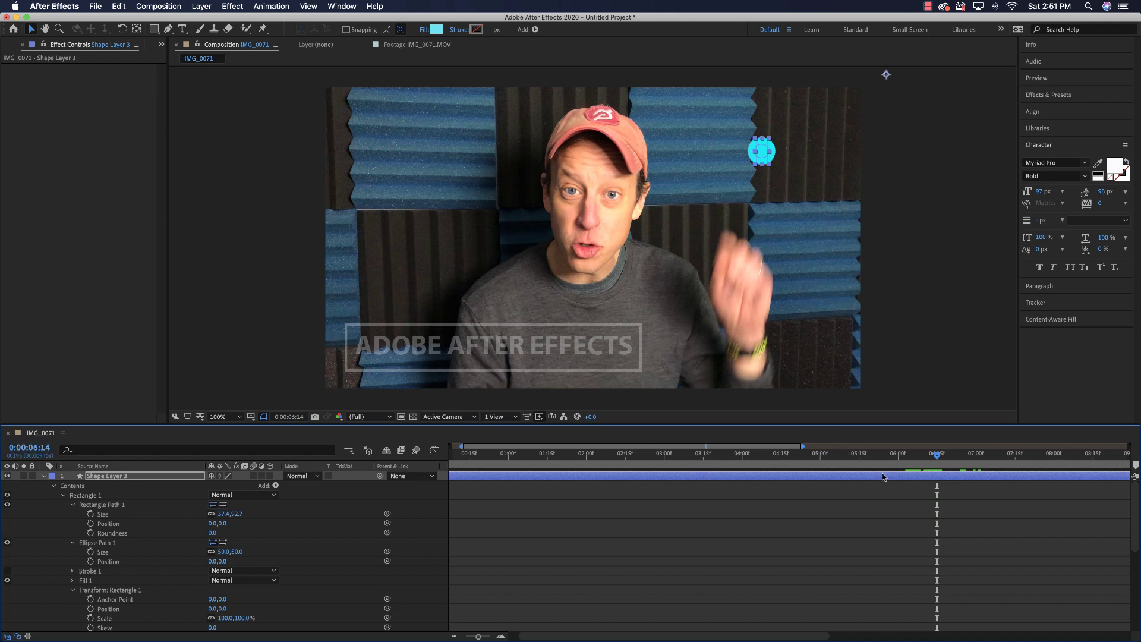
Keyframe Shape Layer 3's scale and opacity at 0:00:06:14, shrinking the scale and fading opacity to 0%
scroll(42, 590, "down", 6)
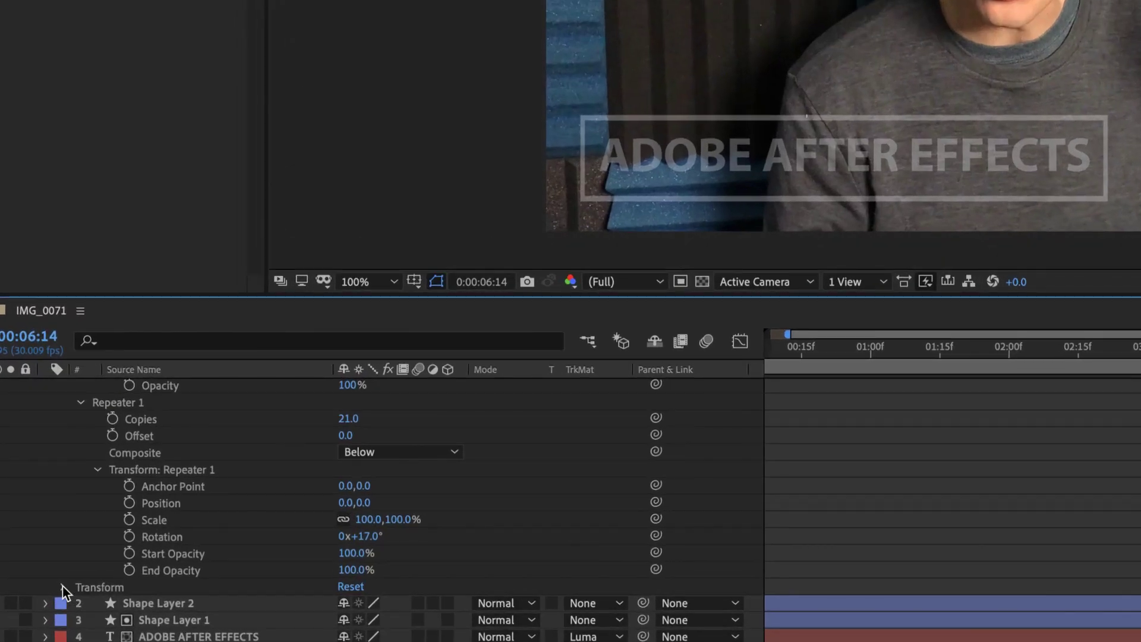
left_click(63, 587)
scroll(119, 571, "down", 5)
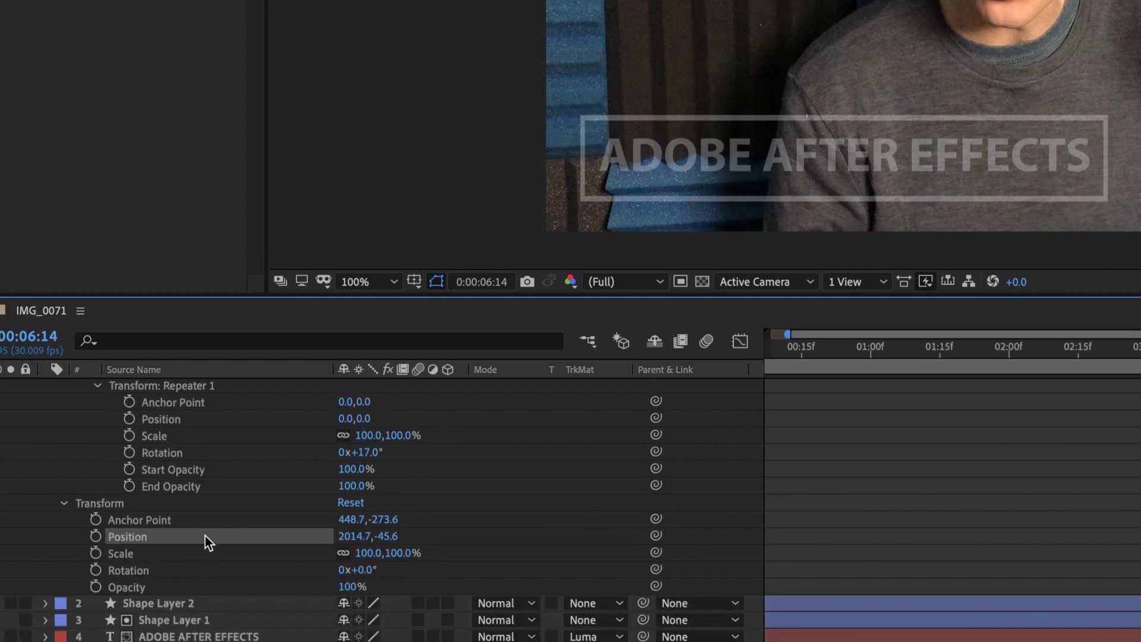
left_click(94, 587)
left_click(95, 553)
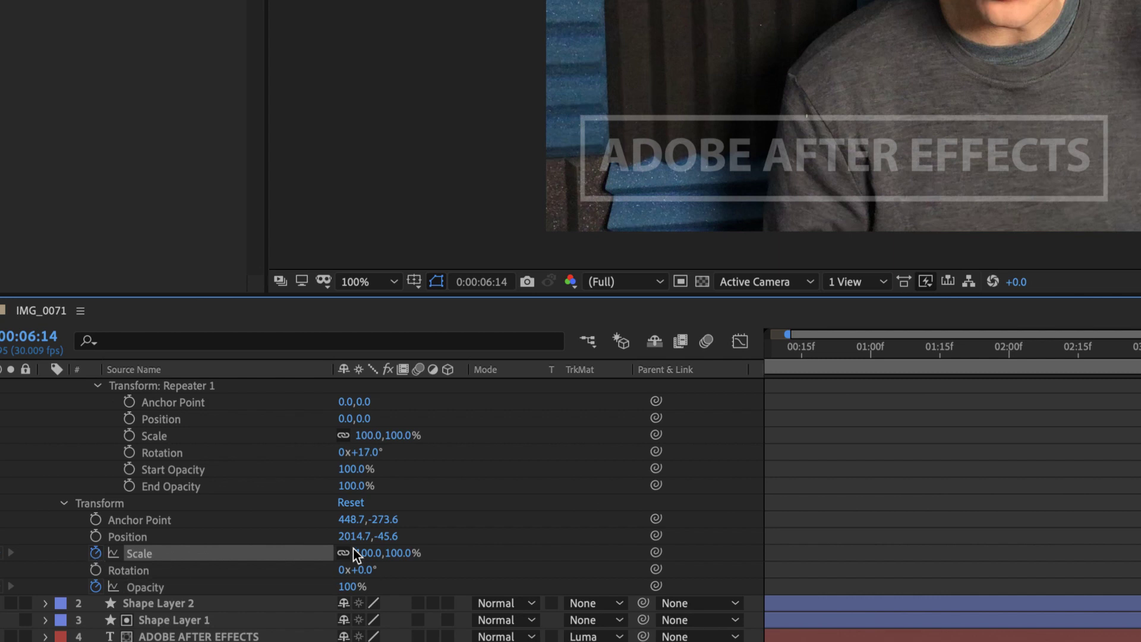
left_click_drag(357, 553, 276, 556)
left_click_drag(360, 587, 290, 587)
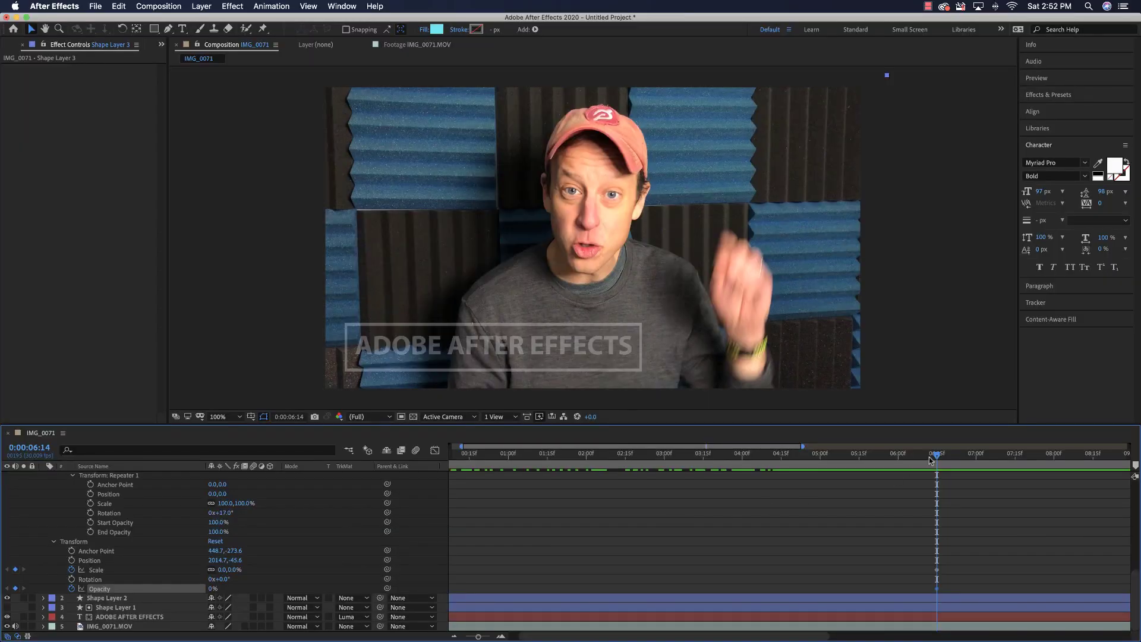
At 0:00:06:28, set the scale and opacity keyframes to 100%
left_click_drag(938, 455, 974, 455)
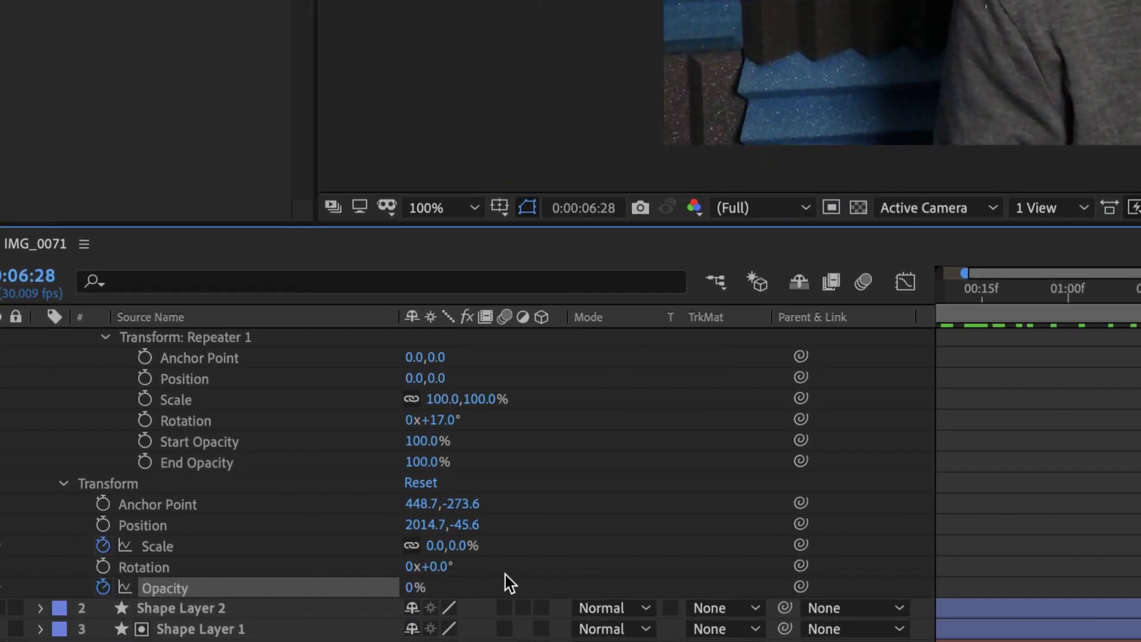
left_click(433, 546)
type("100")
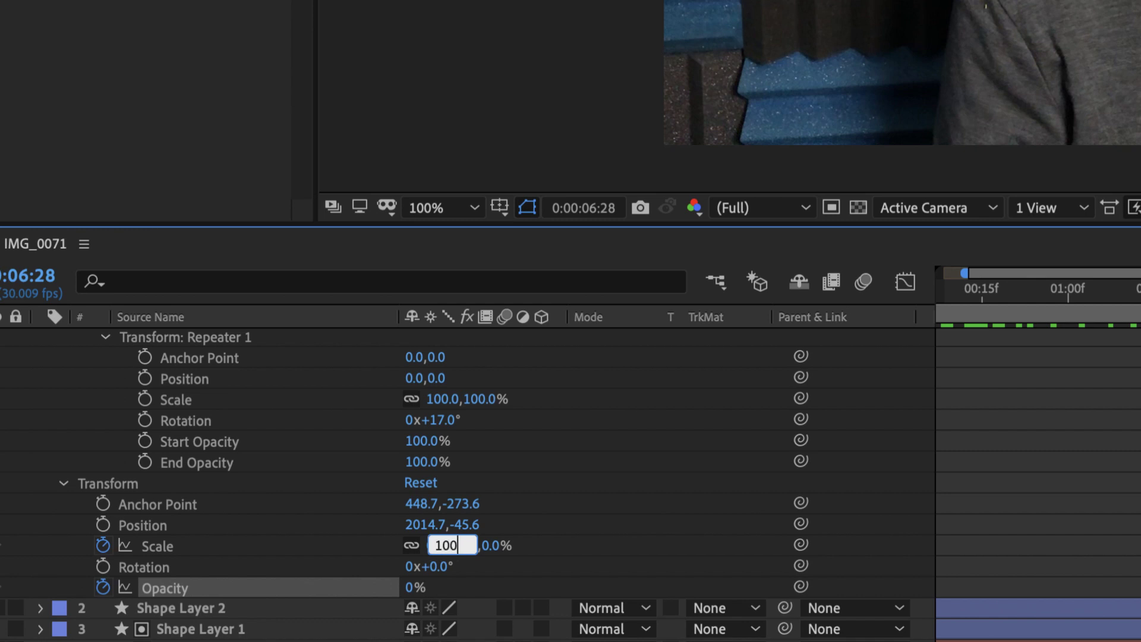
key("Return")
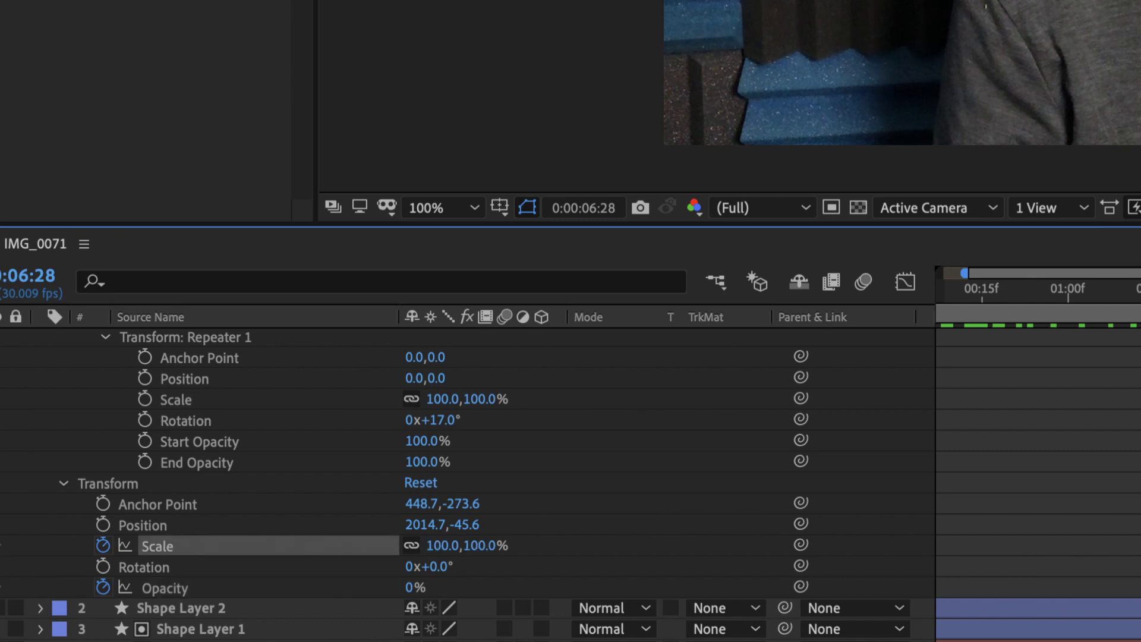
left_click(411, 588)
type("100")
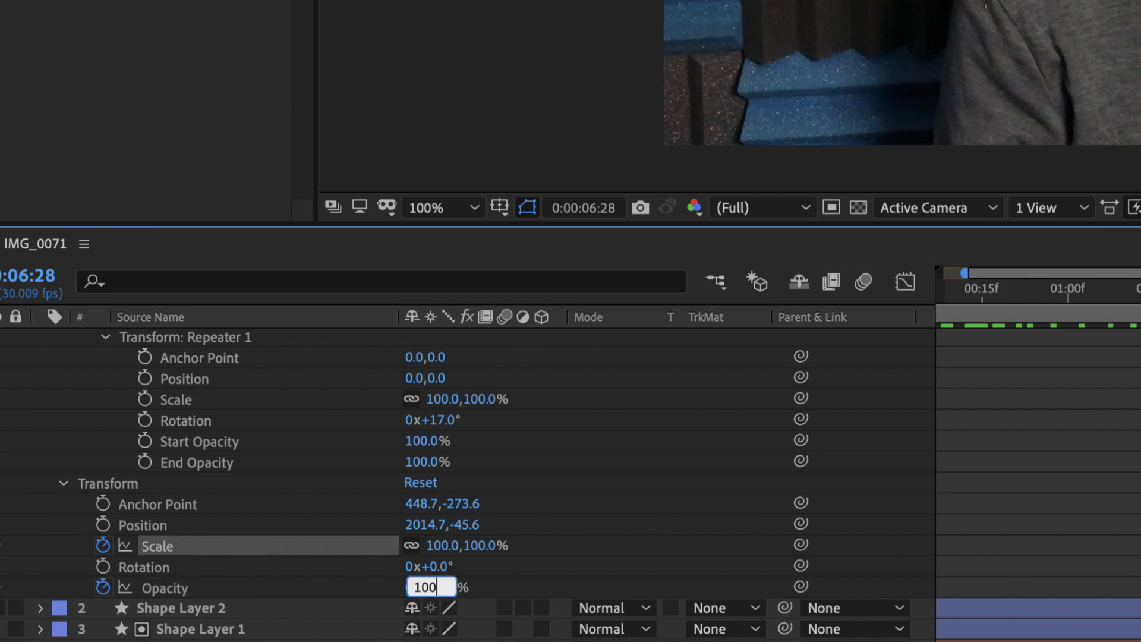
key("Return")
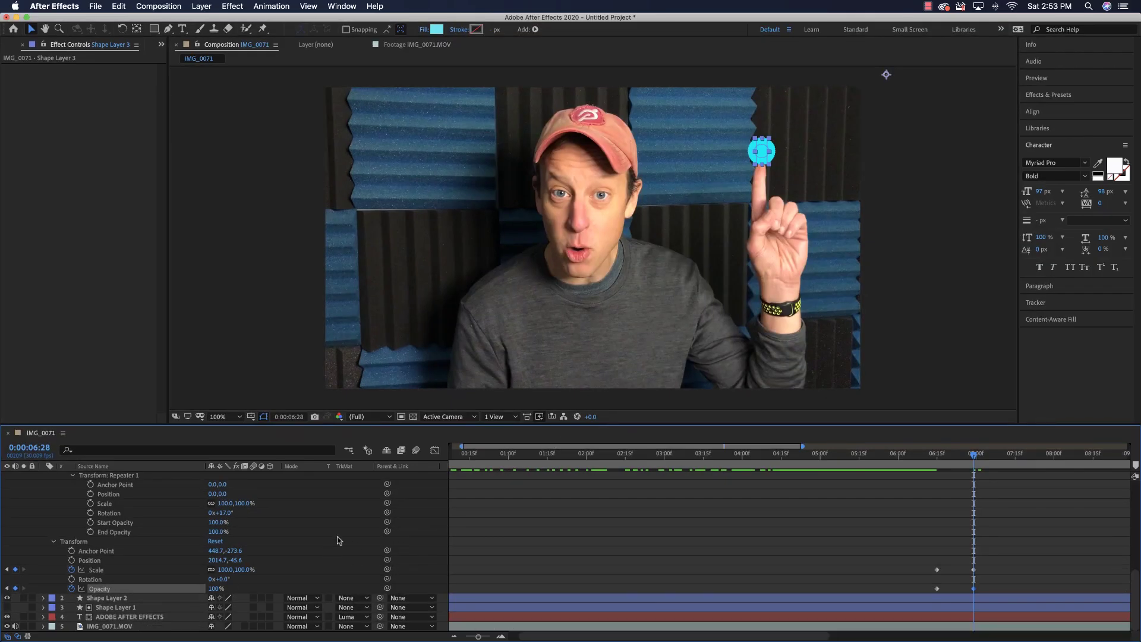
Drag the burst's anchor point onto the fingertip with the Pan Behind tool and scrub to verify
left_click(52, 544)
mouse_move(974, 457)
left_mouse_down()
mouse_move(921, 458)
mouse_move(978, 454)
left_mouse_up()
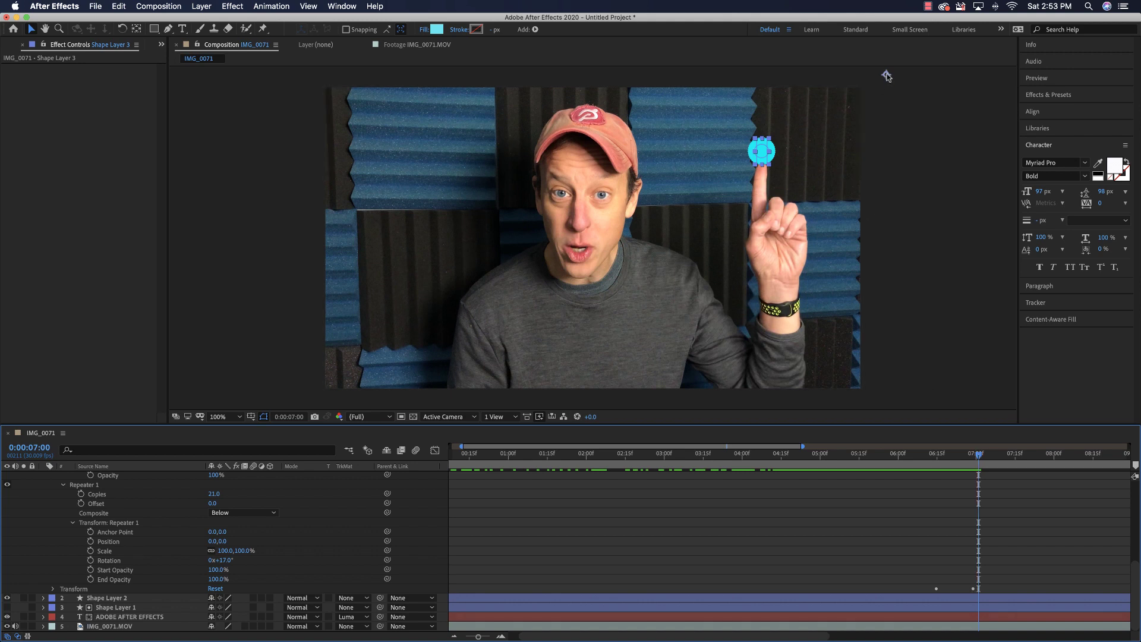
left_click(136, 28)
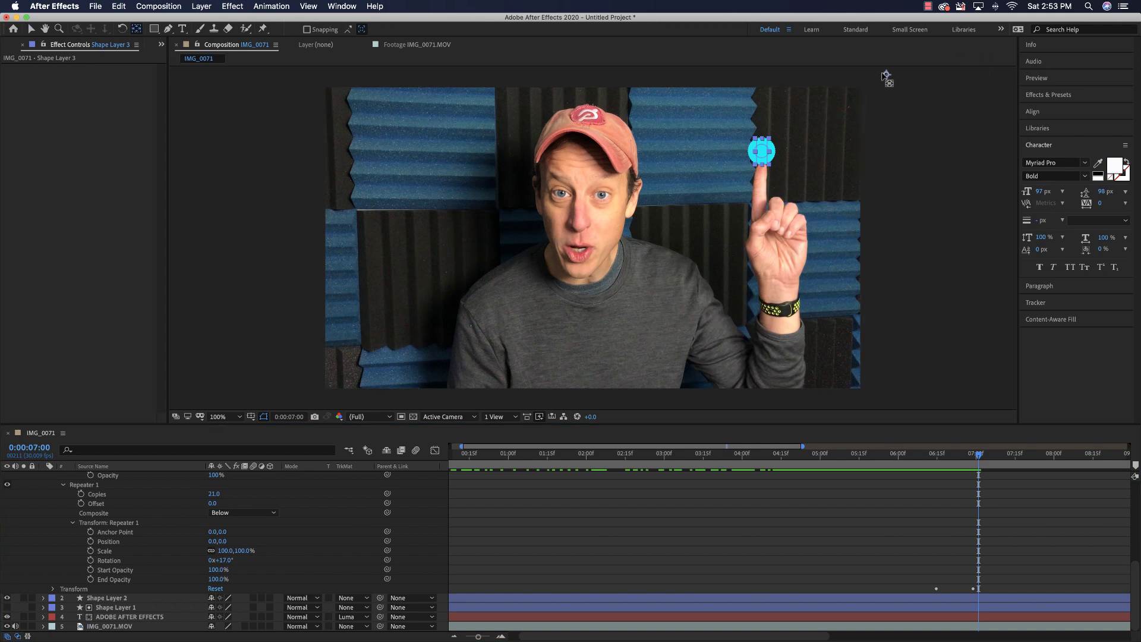
left_click_drag(885, 75, 882, 77)
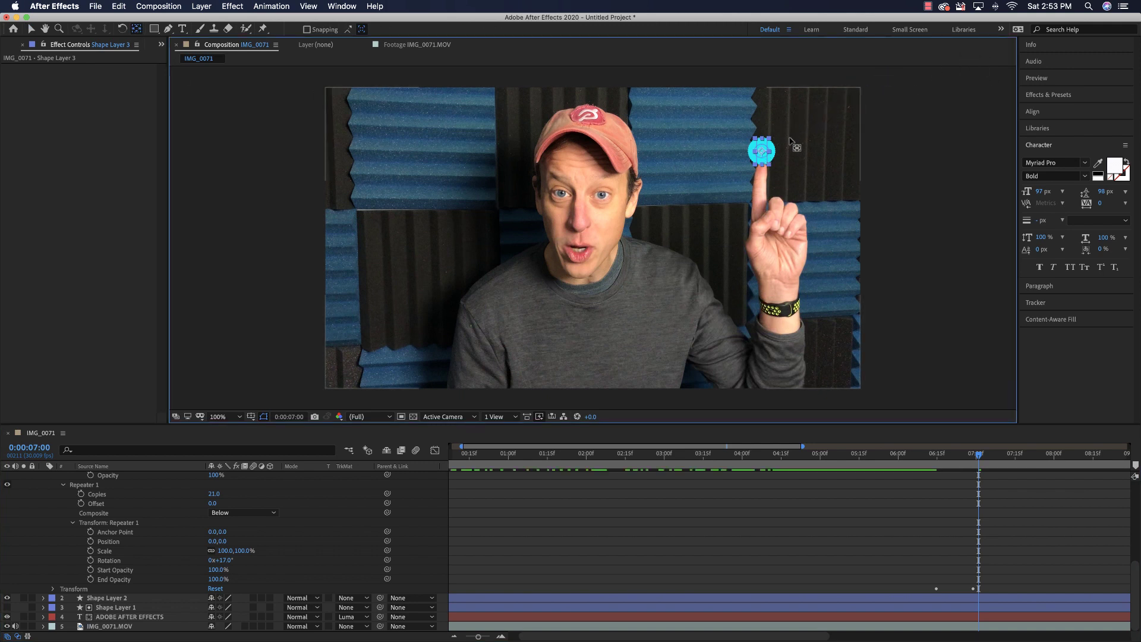
mouse_move(997, 464)
left_mouse_down()
mouse_move(904, 463)
mouse_move(984, 460)
left_mouse_up()
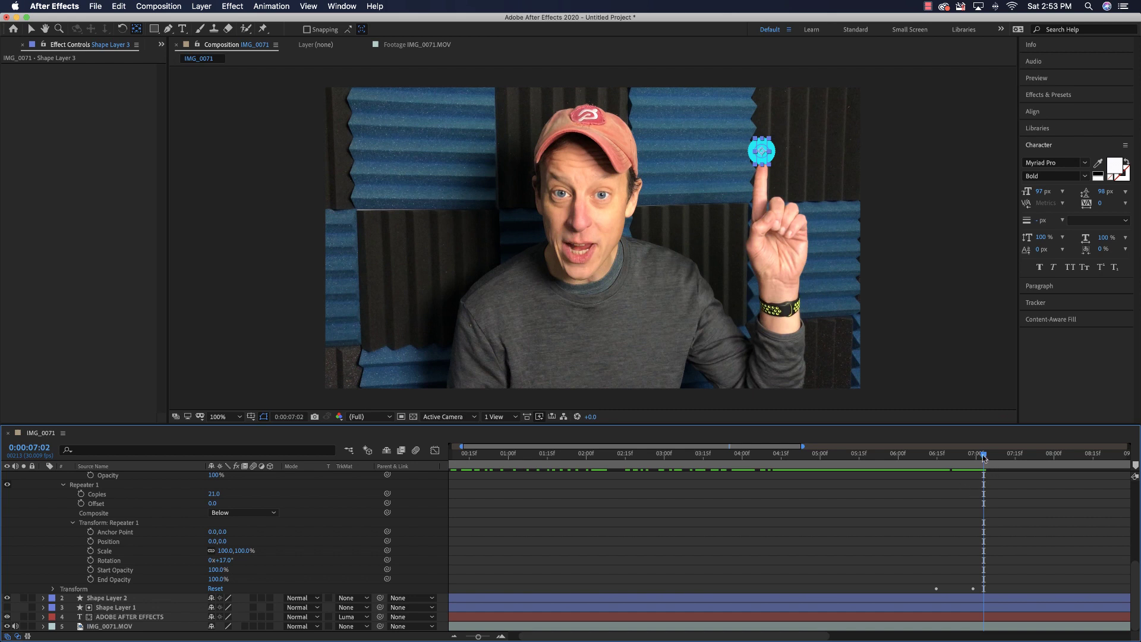
left_click_drag(984, 456, 973, 464)
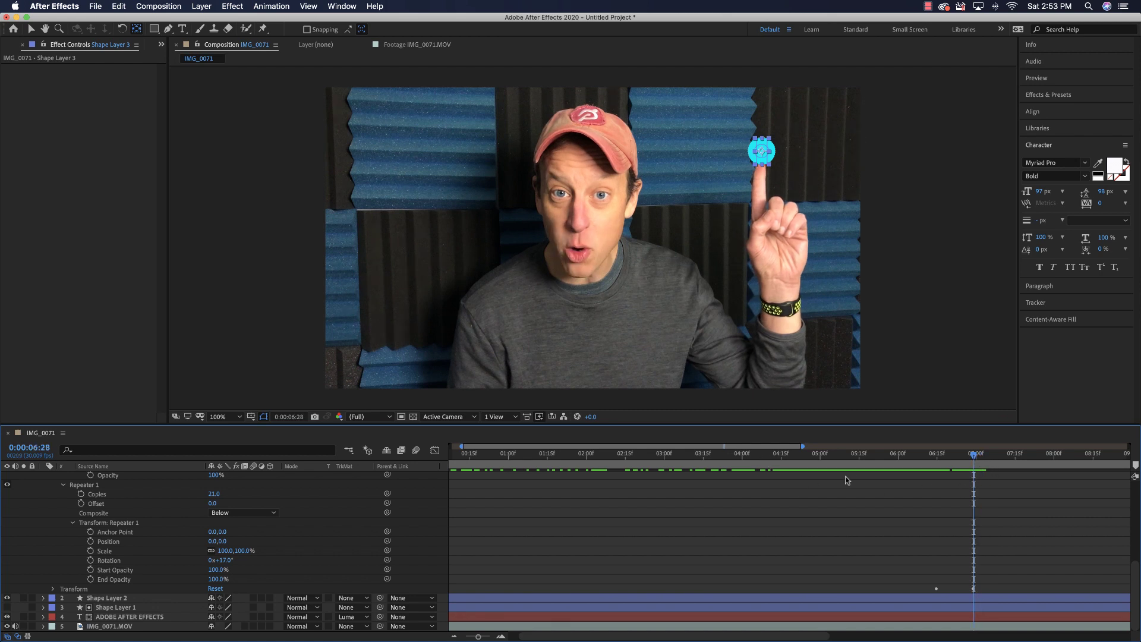
Add Position keyframes for Ellipse Path 1 and Rectangle Path 1 at 6:28, then move later
scroll(64, 553, "up", 4)
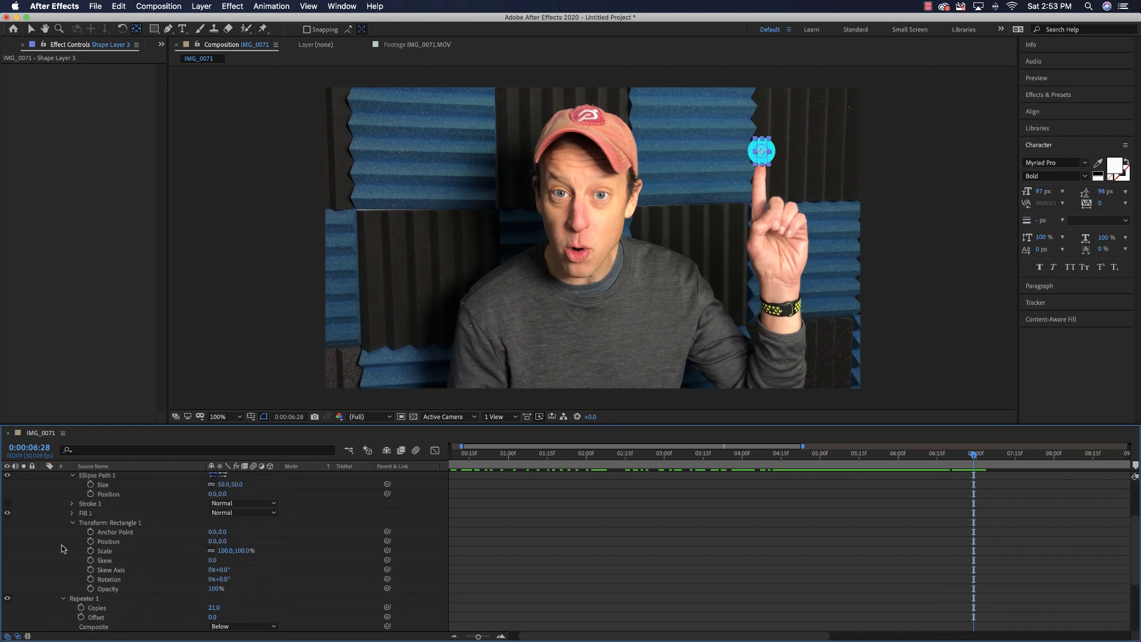
scroll(61, 548, "up", 4)
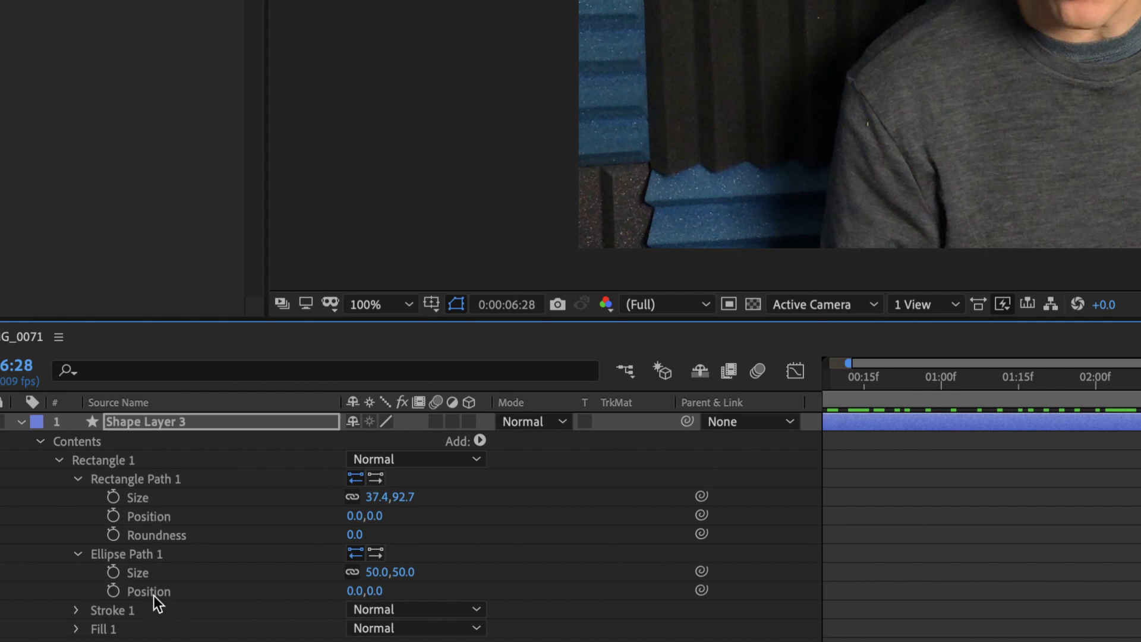
left_click(113, 590)
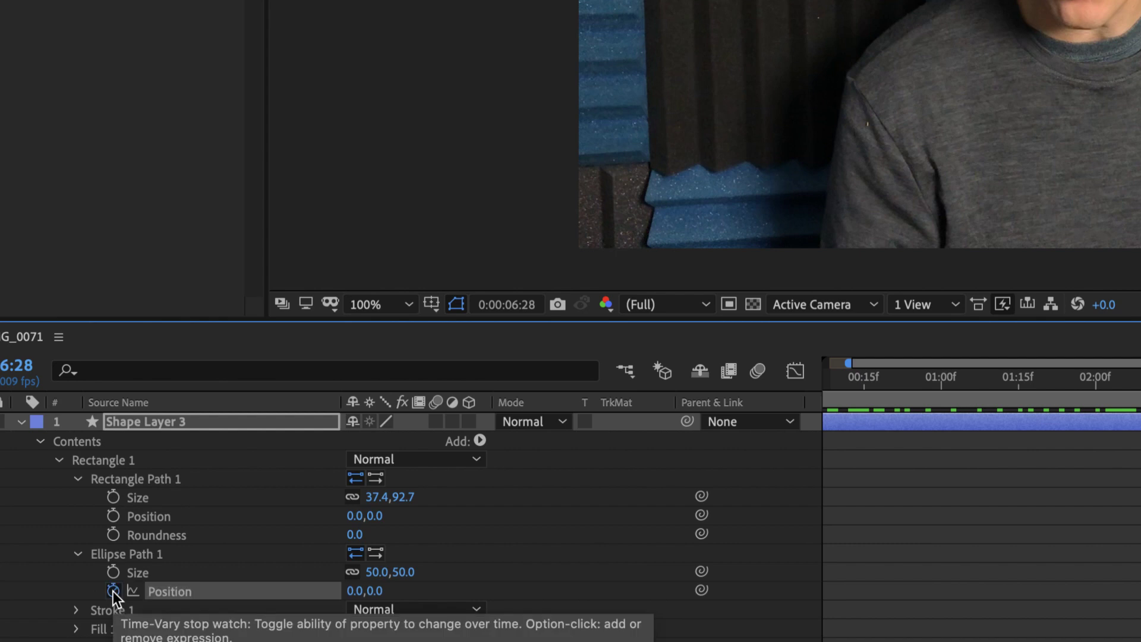
left_click(113, 515)
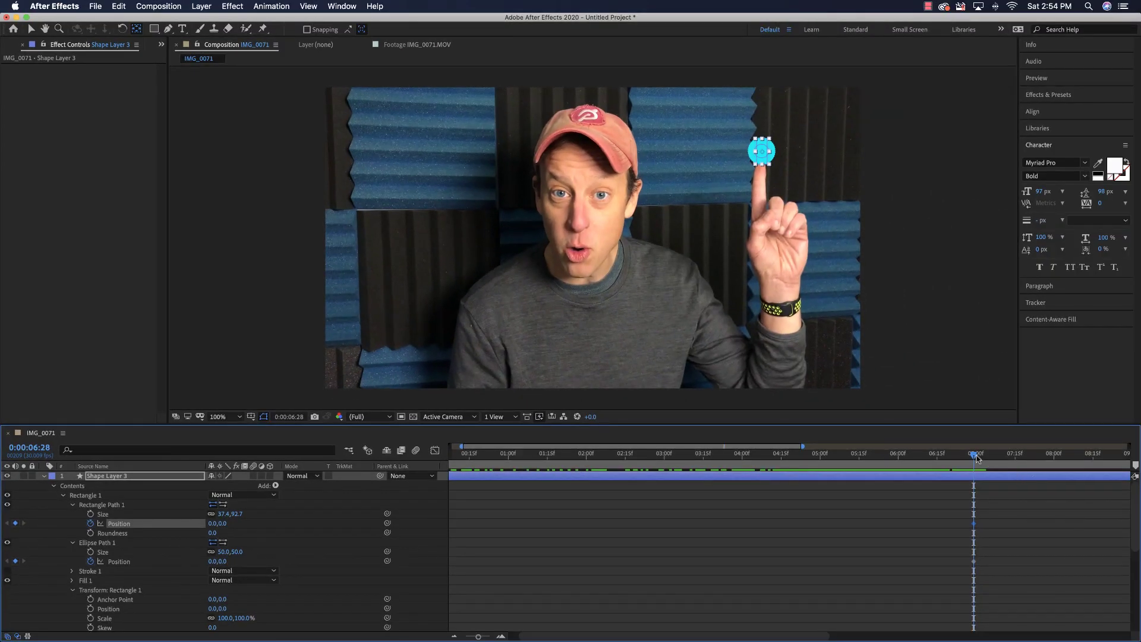
left_click_drag(975, 457, 1094, 455)
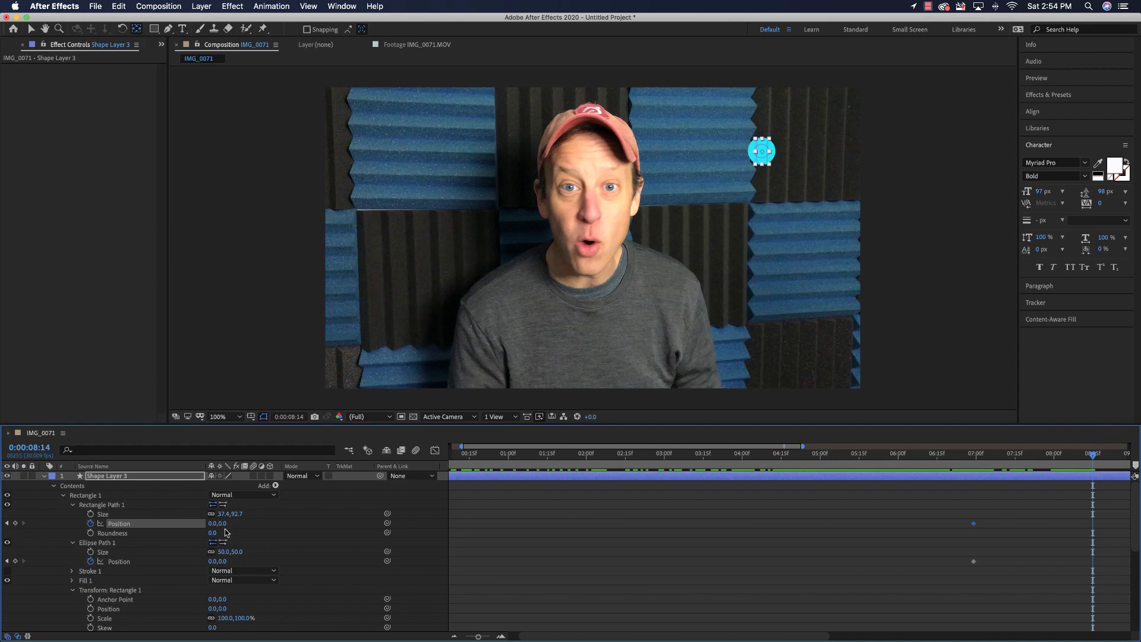
At 8:14, push the cyan dashes and dots outward past the frame and preview the burst
left_click_drag(228, 485, 521, 485)
left_click_drag(347, 514, 606, 500)
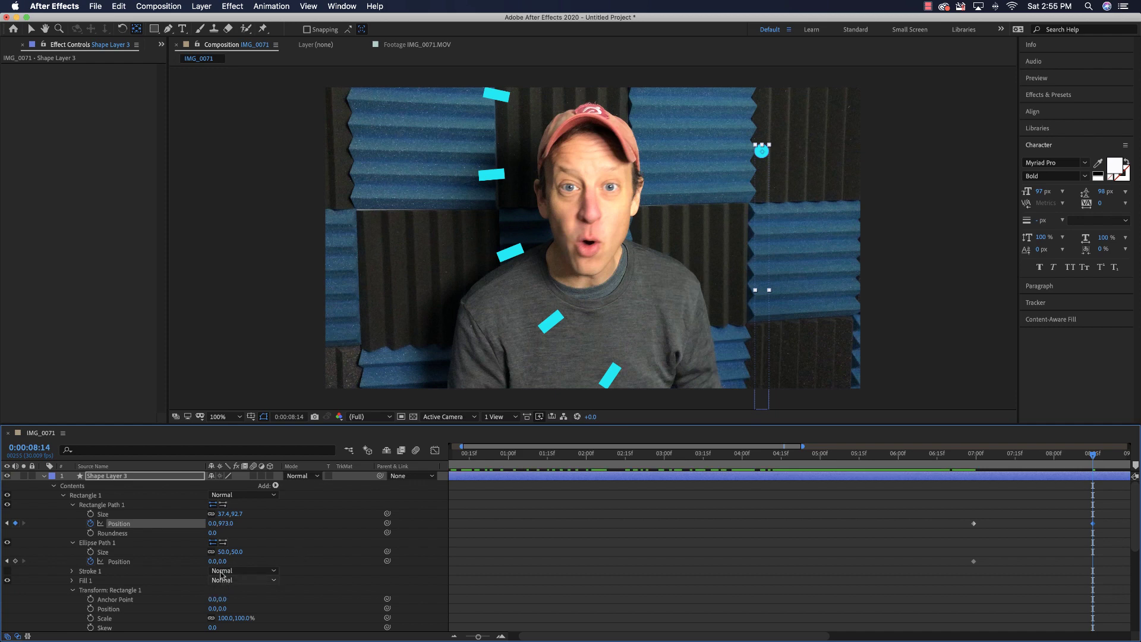
left_click_drag(222, 562, 855, 554)
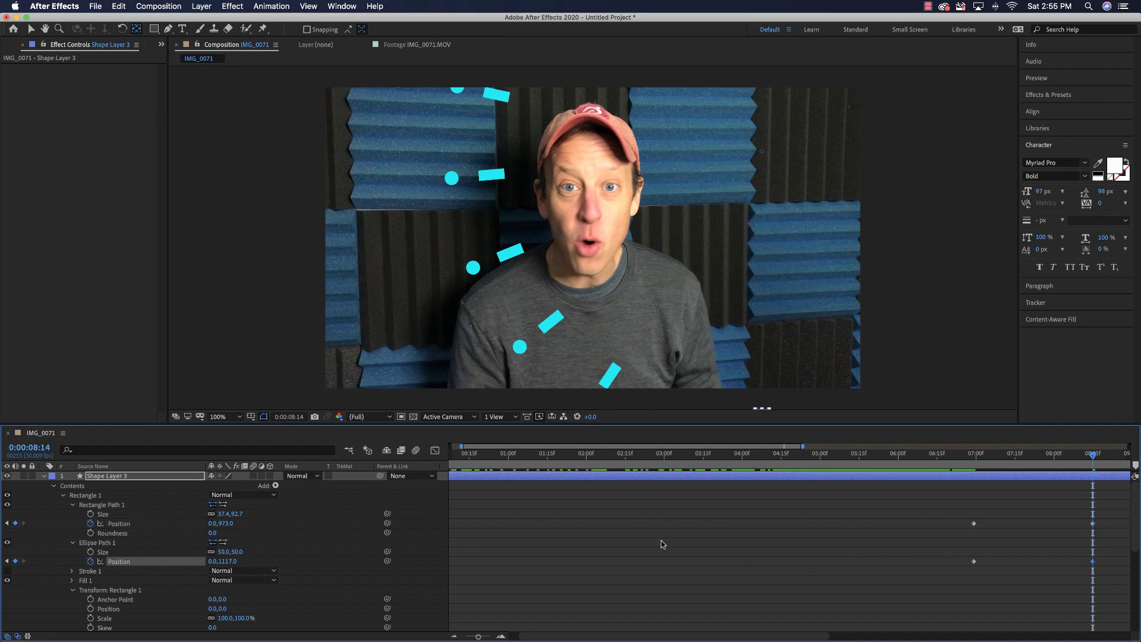
left_click(941, 463)
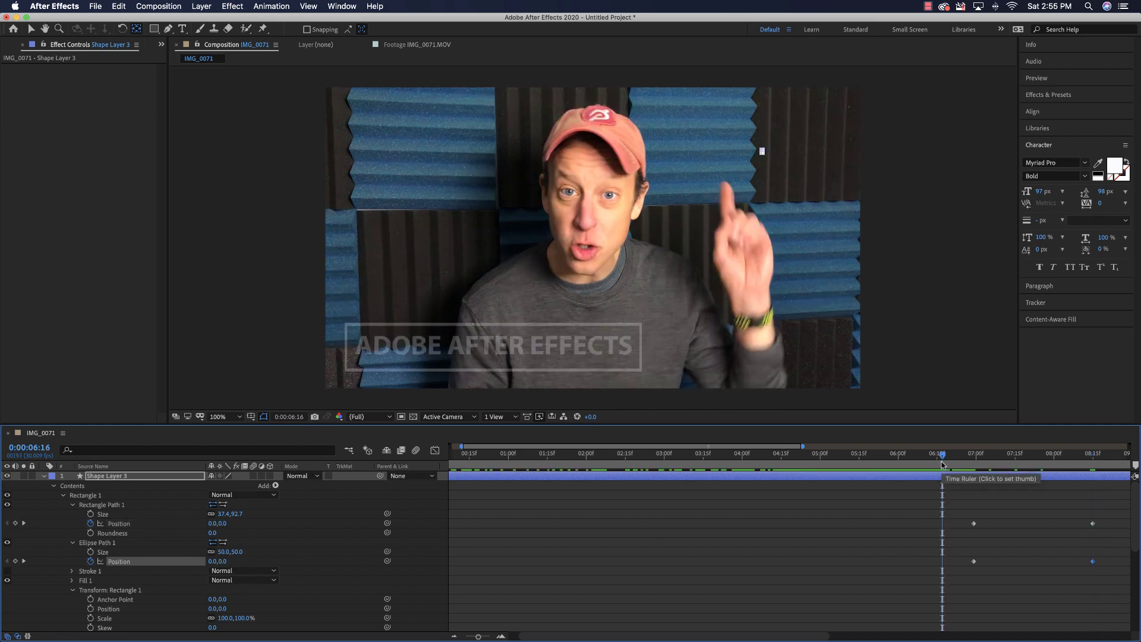
key("space")
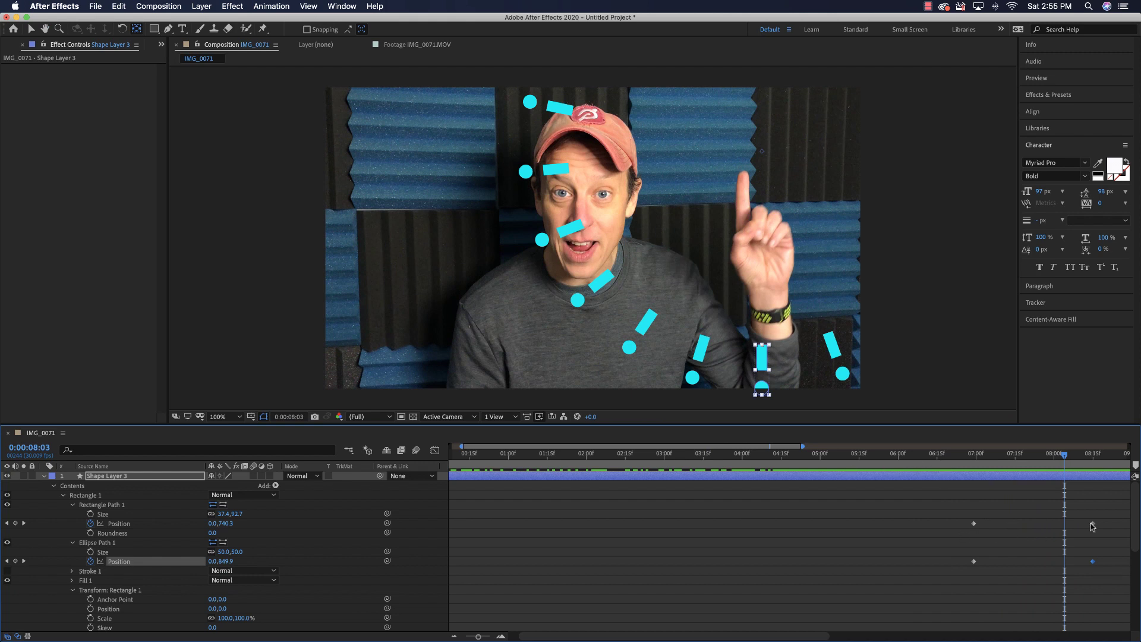
Refine the end positions to 0,1746 for the rectangle path and 0,1777 for the ellipse path
left_click_drag(1066, 457, 1093, 457)
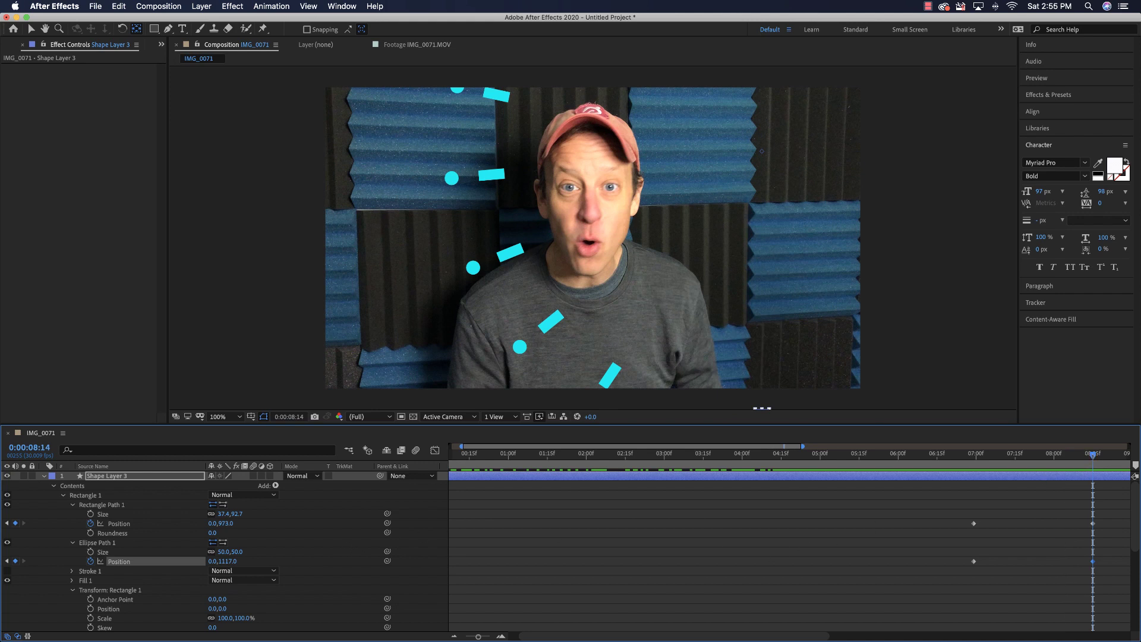
left_click_drag(223, 526, 520, 529)
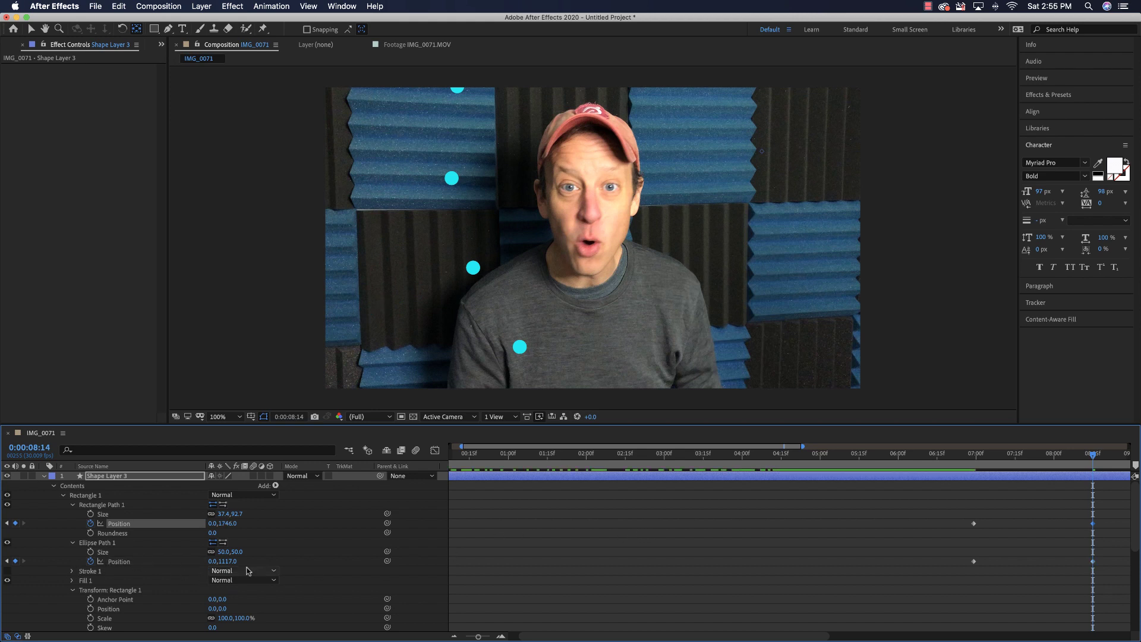
left_click_drag(229, 561, 605, 549)
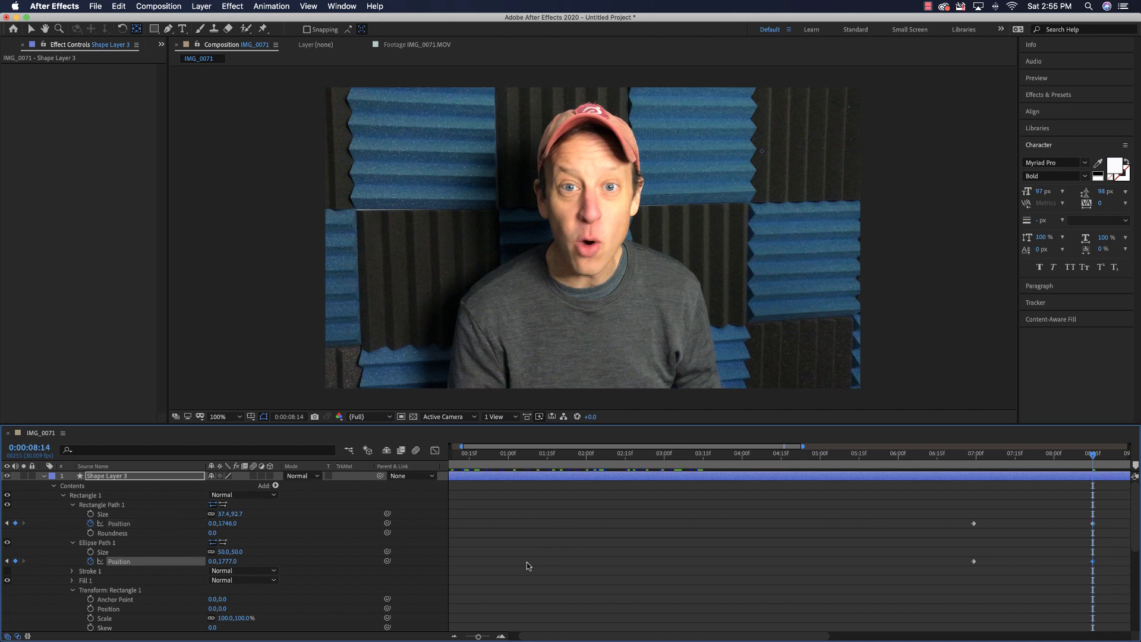
left_click_drag(1087, 458, 964, 456)
key("End")
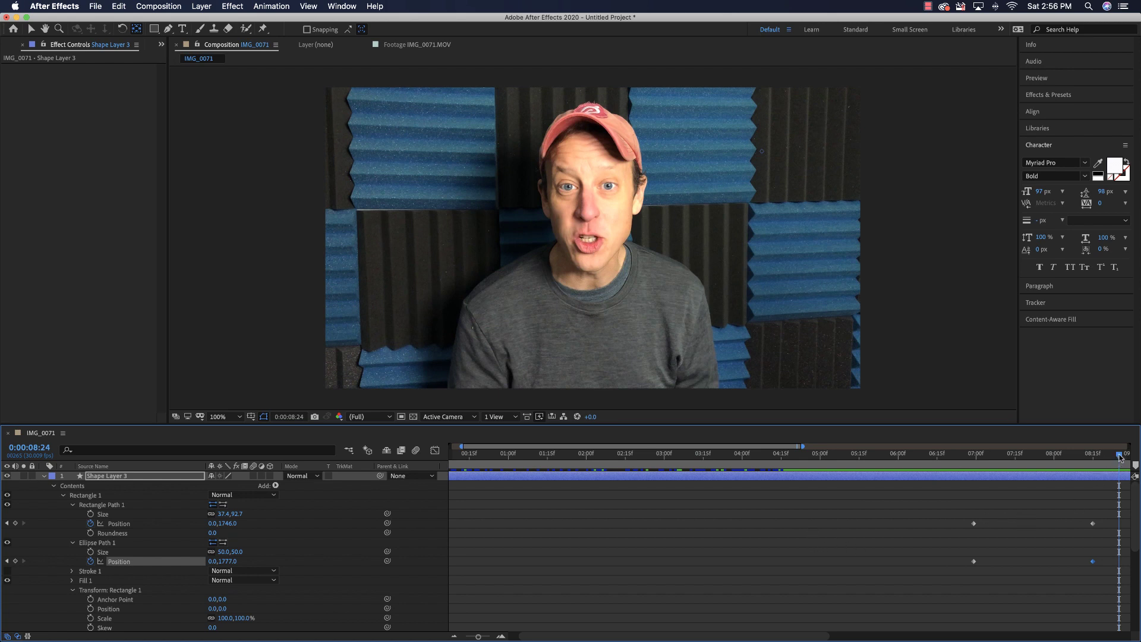
left_click_drag(1119, 456, 973, 482)
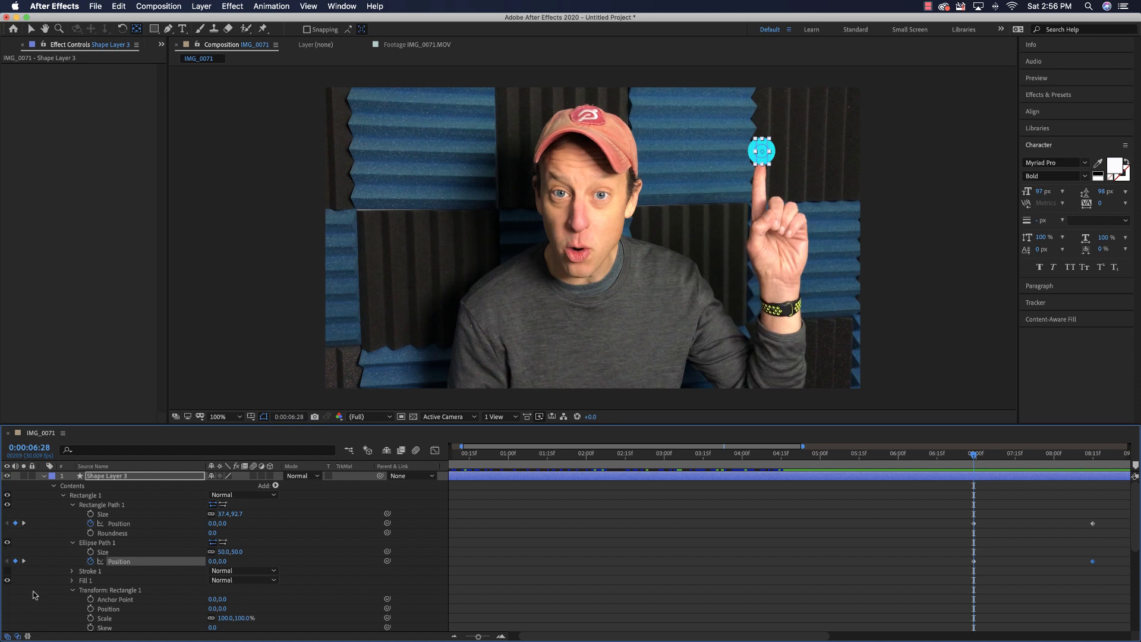
Expand Fill 1 and set a Color keyframe holding the cyan fill at 6:28
scroll(34, 594, "down", 10)
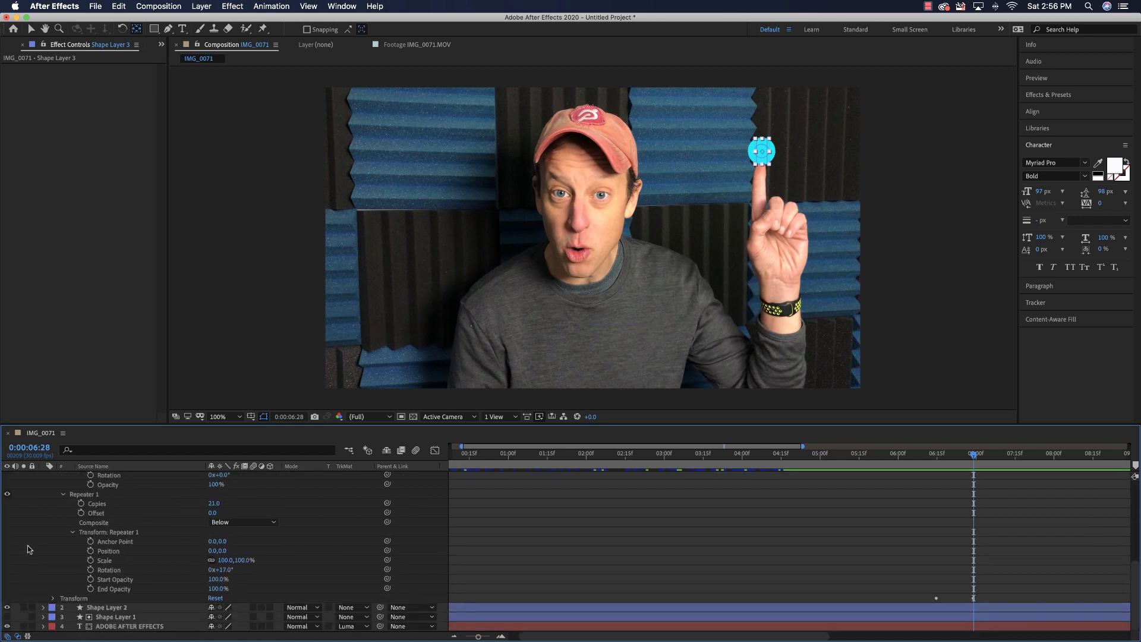
scroll(28, 546, "up", 10)
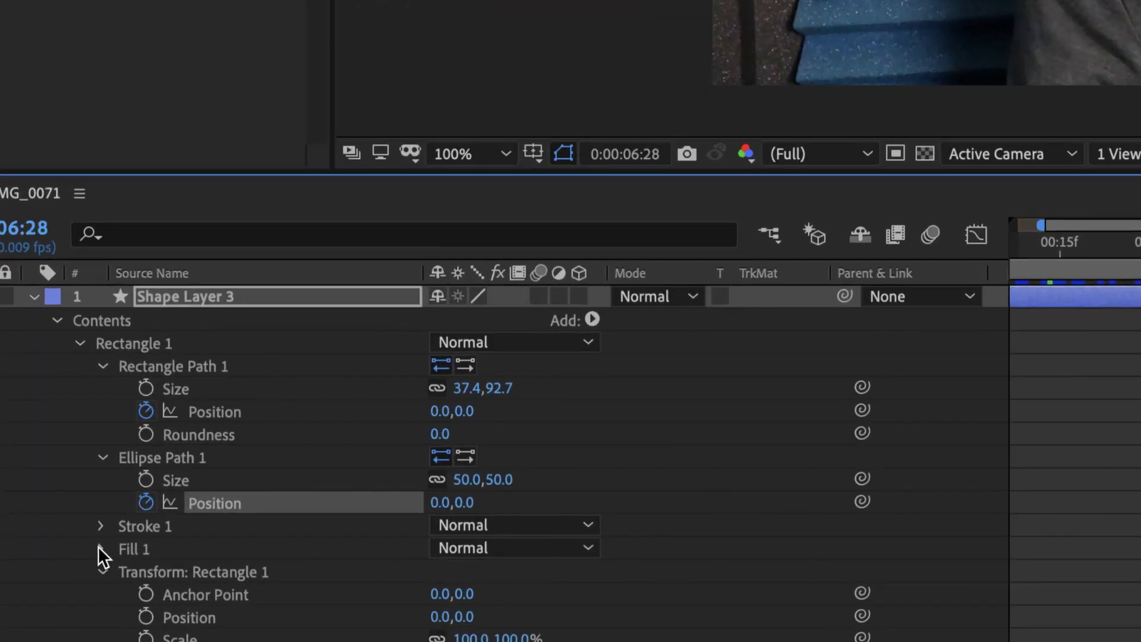
left_click(101, 549)
scroll(268, 564, "down", 6)
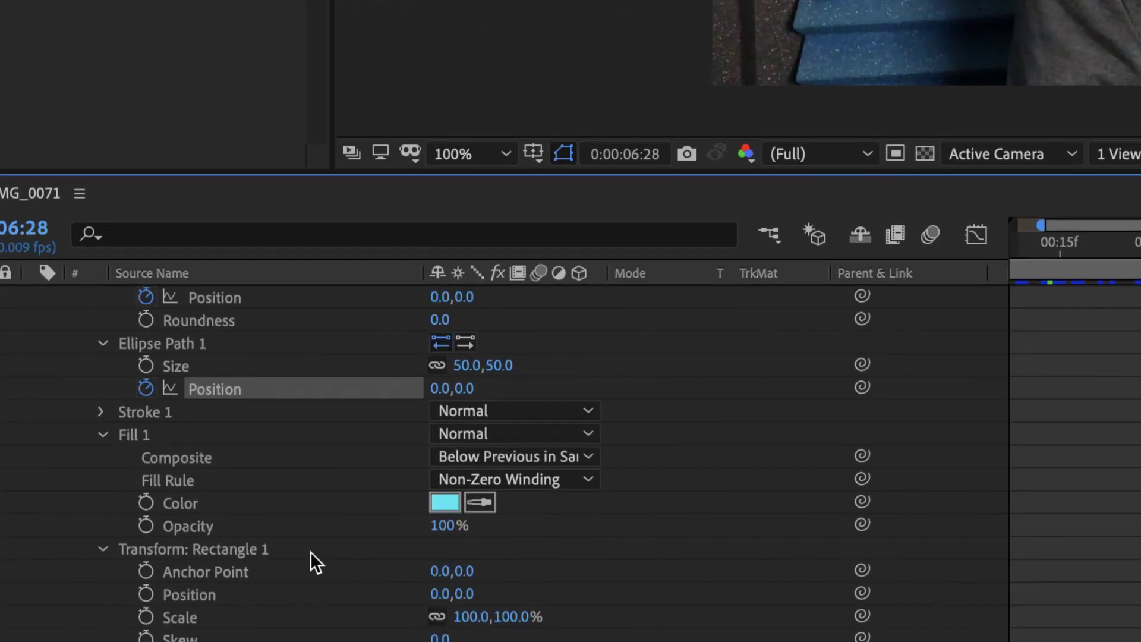
left_click(146, 480)
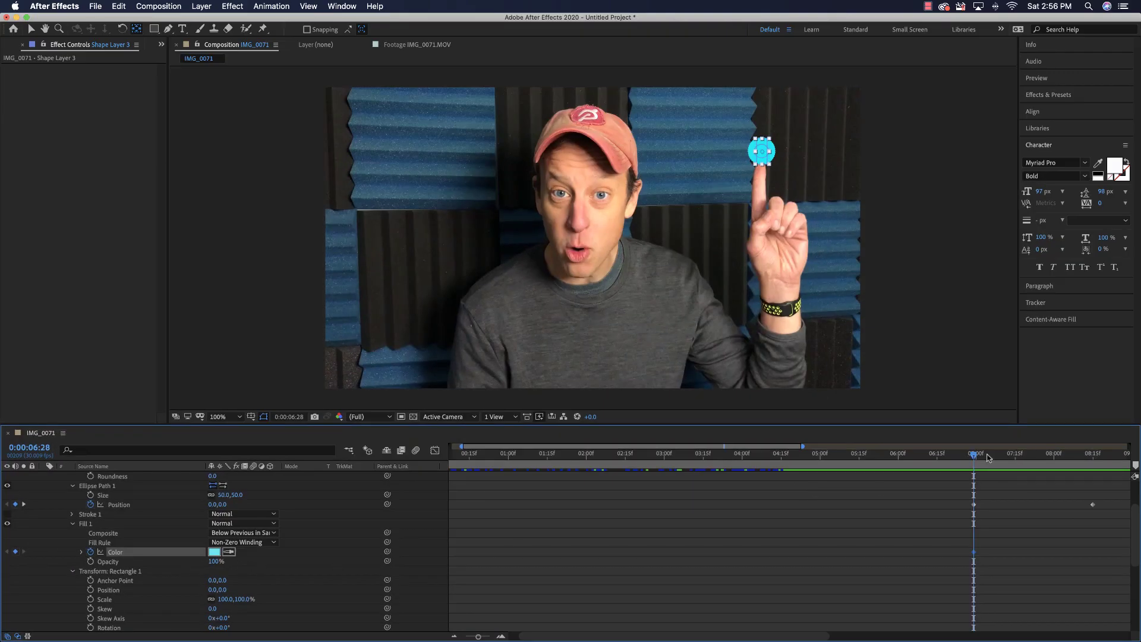
At 8:14, change the fill colour to yellow F8FA02 and preview the colour shift
left_click_drag(988, 457, 1091, 458)
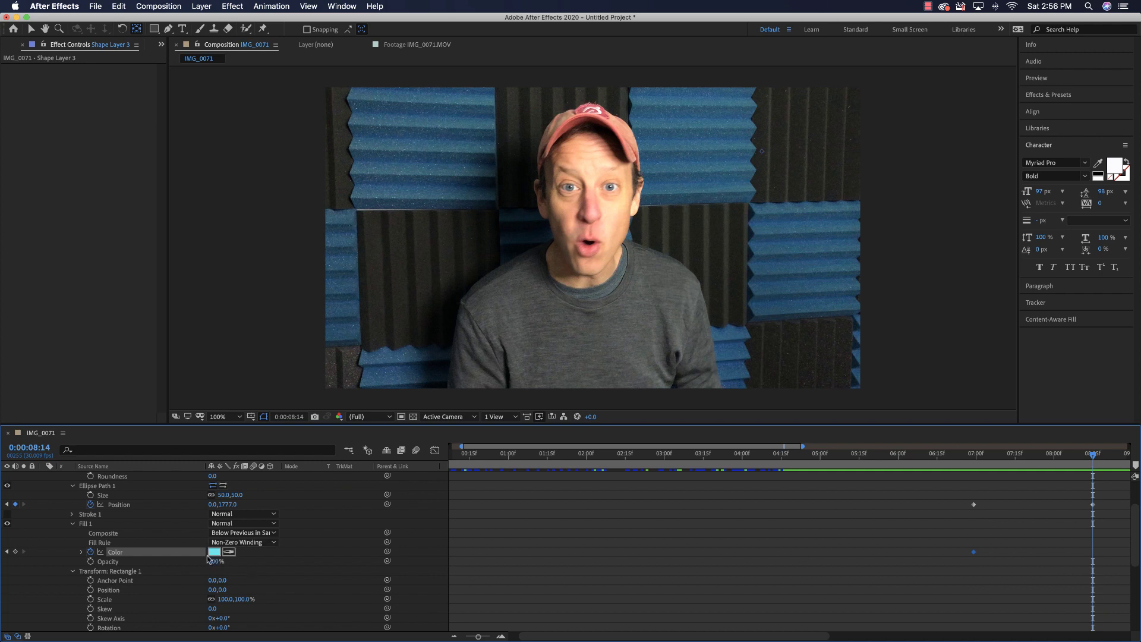
left_click(214, 552)
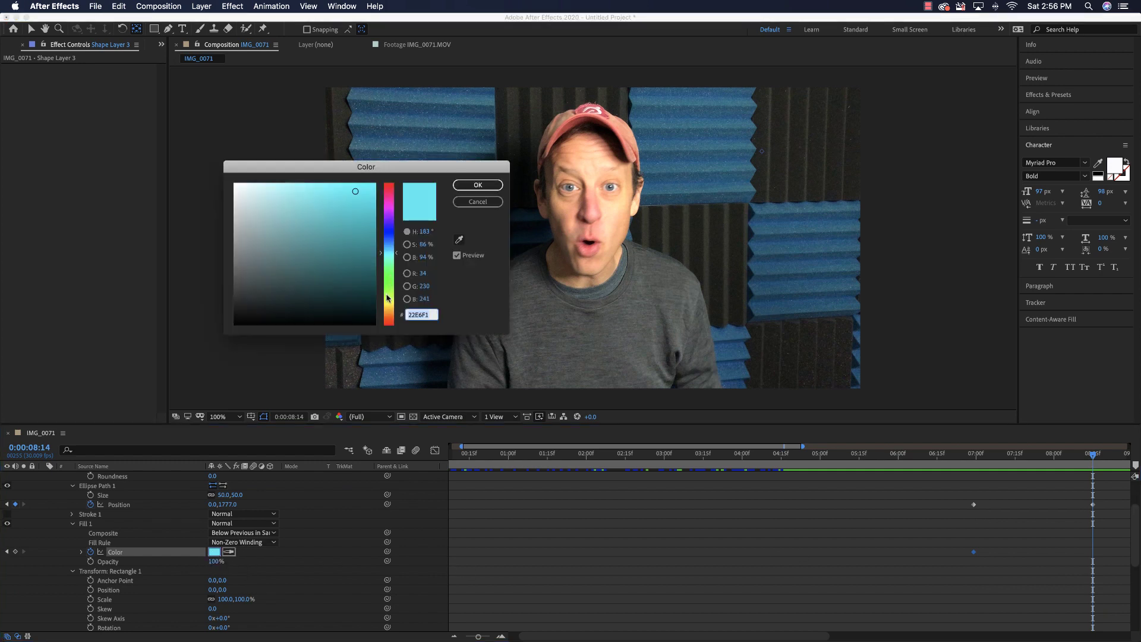
left_click(390, 301)
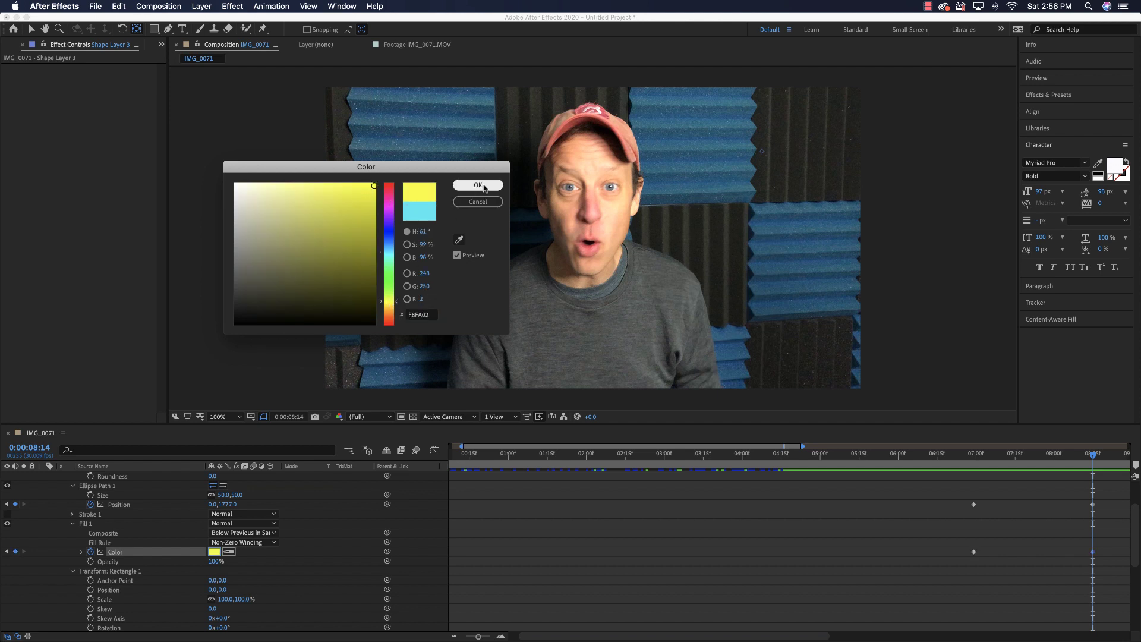
left_click(481, 187)
left_click_drag(1088, 455, 958, 458)
key("space")
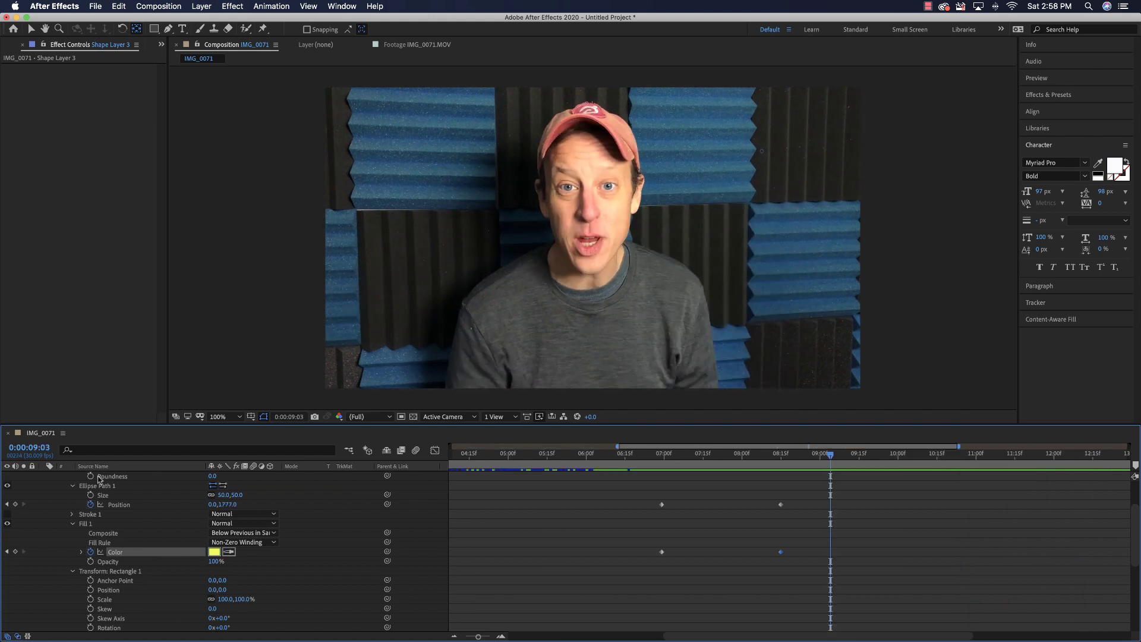
left_click(82, 490)
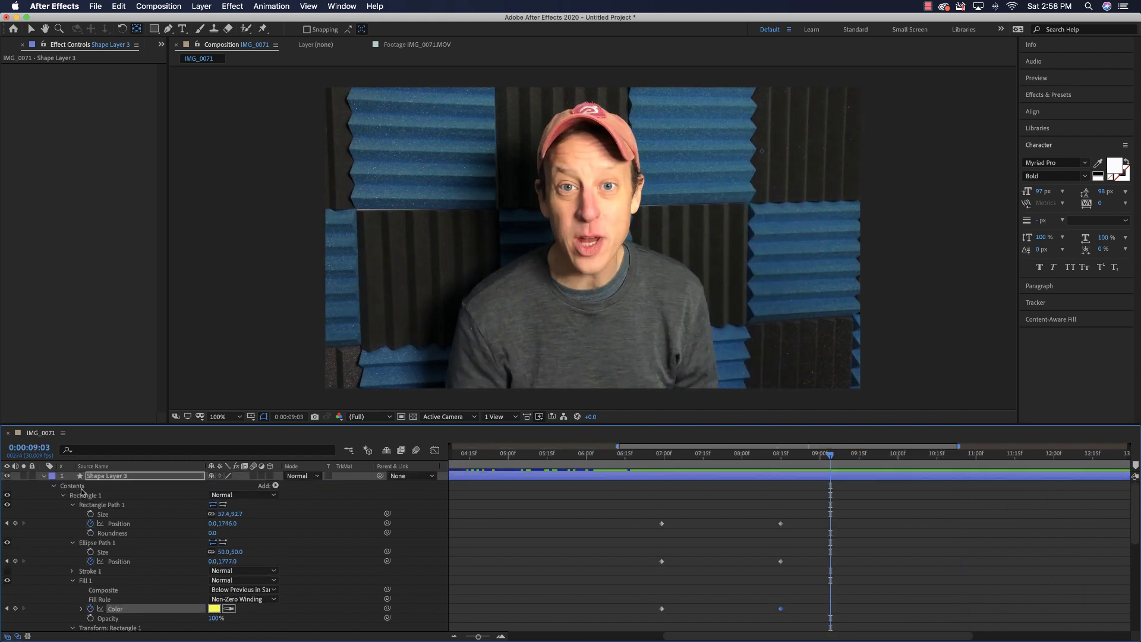
Draw a cyan star beside the face using the Star Tool with Bezier Path enabled
left_click(44, 476)
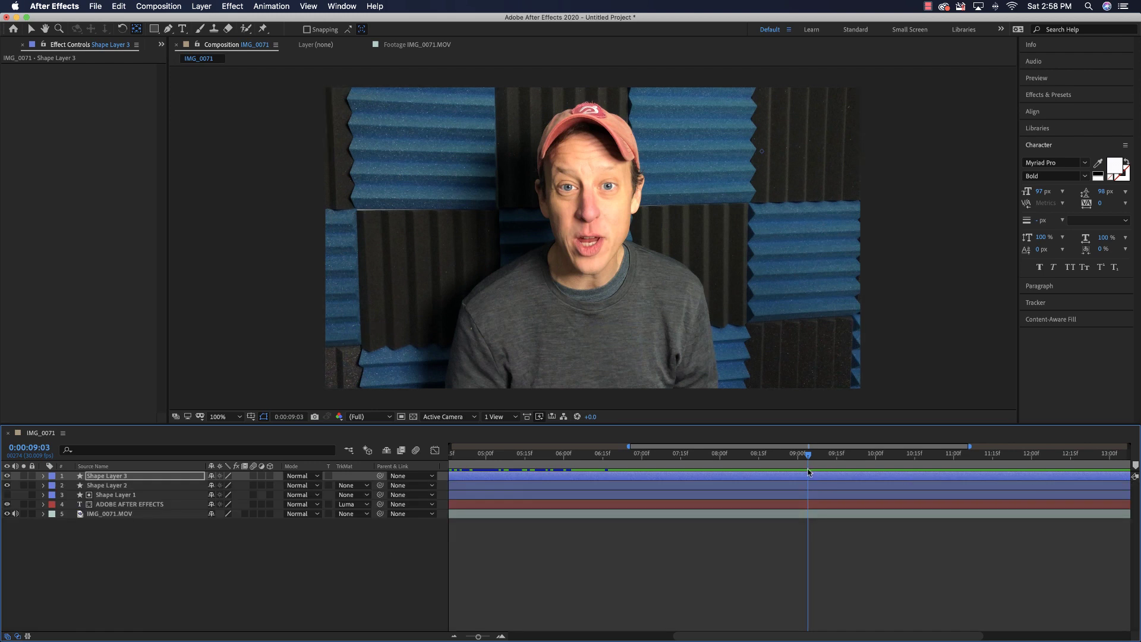
left_click_drag(808, 458, 758, 465)
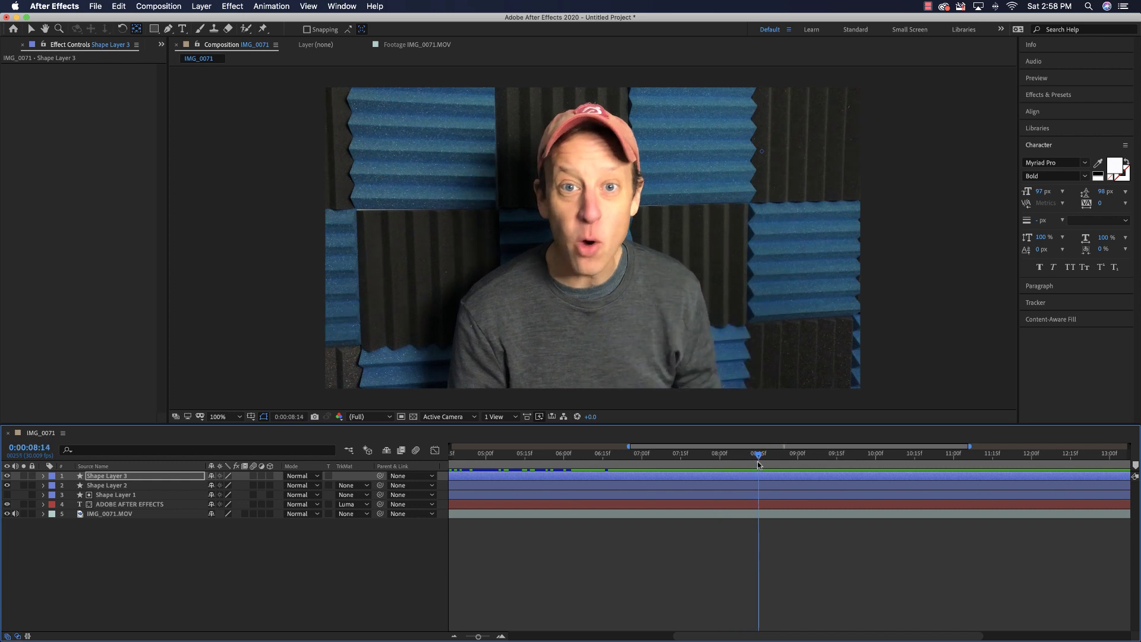
left_click(663, 526)
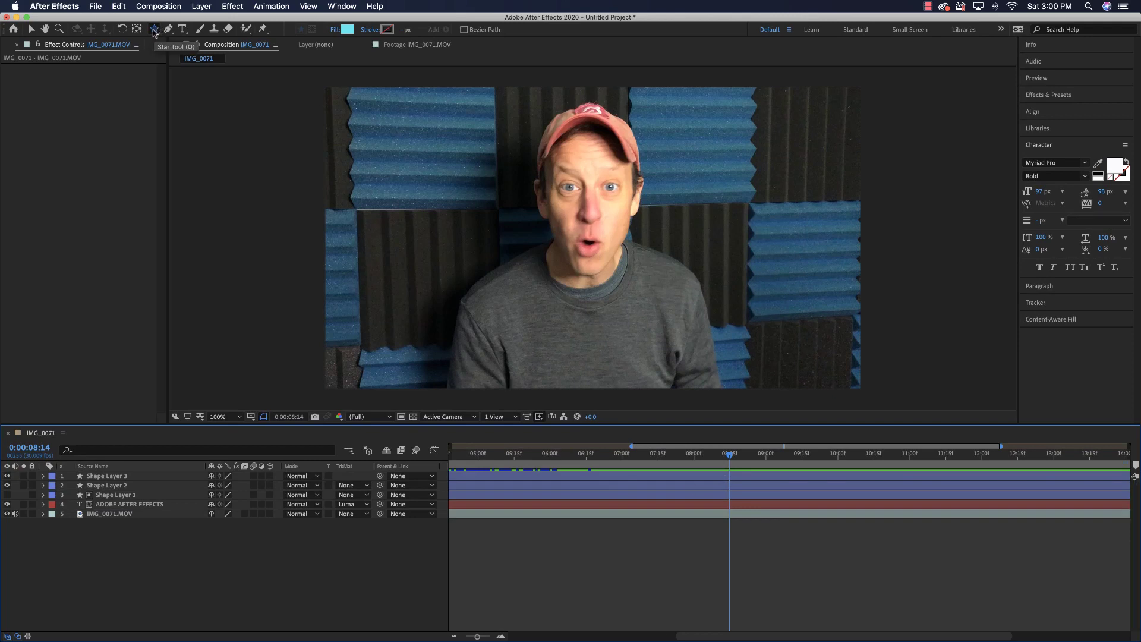
left_click(154, 29)
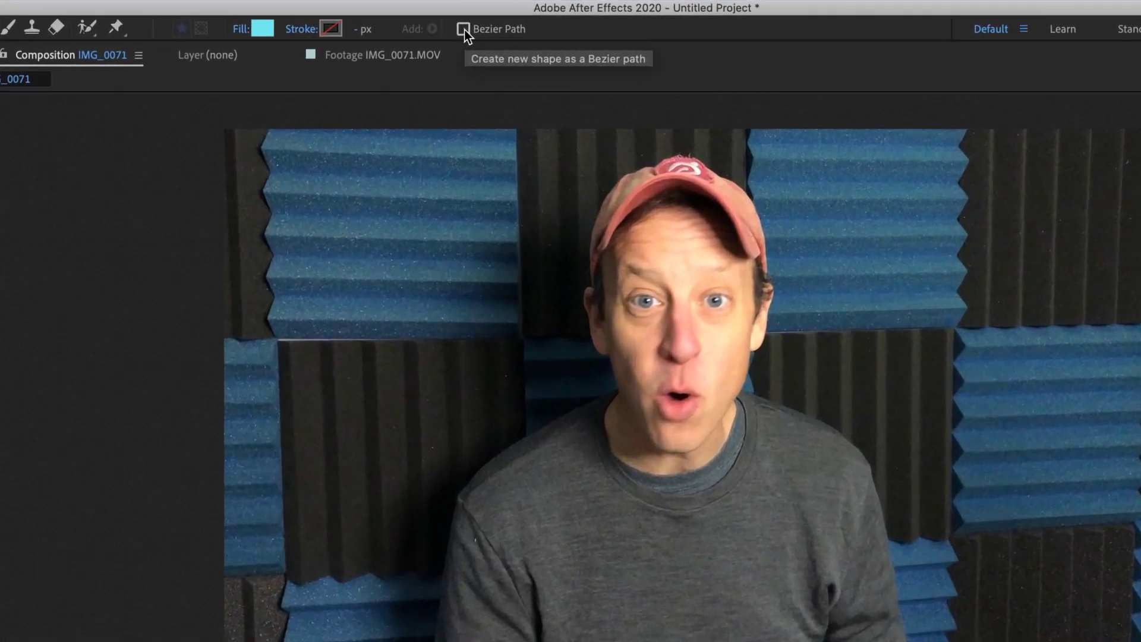
left_click(465, 30)
left_click_drag(746, 167, 778, 212)
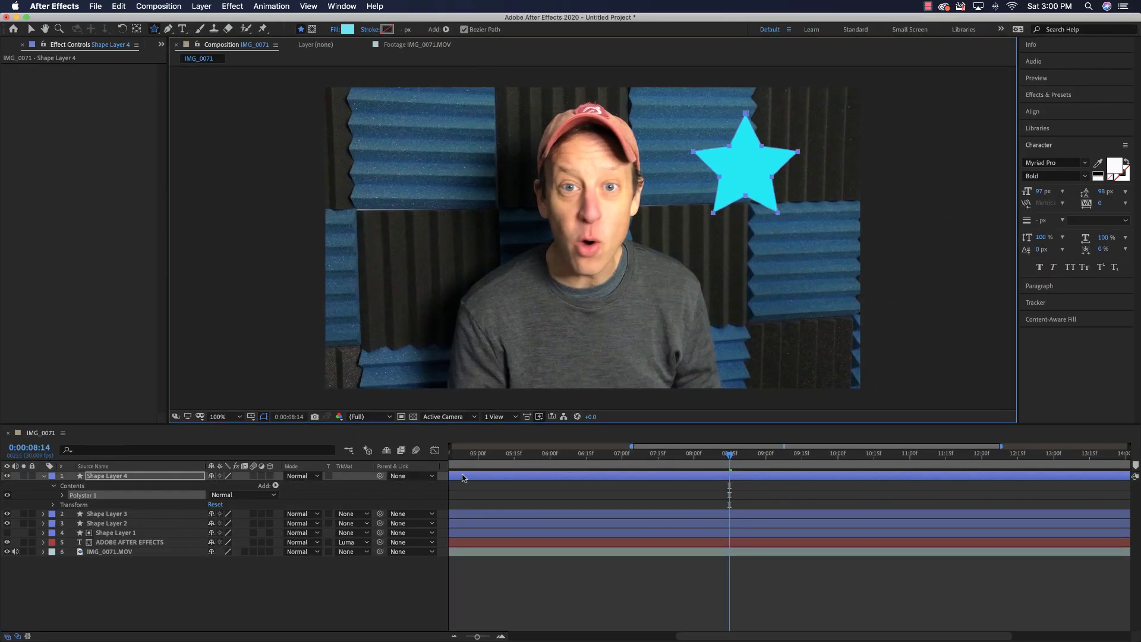
Start the star layer at 0:00:08:14 and enable its Polystar Path stopwatch there
key("minus")
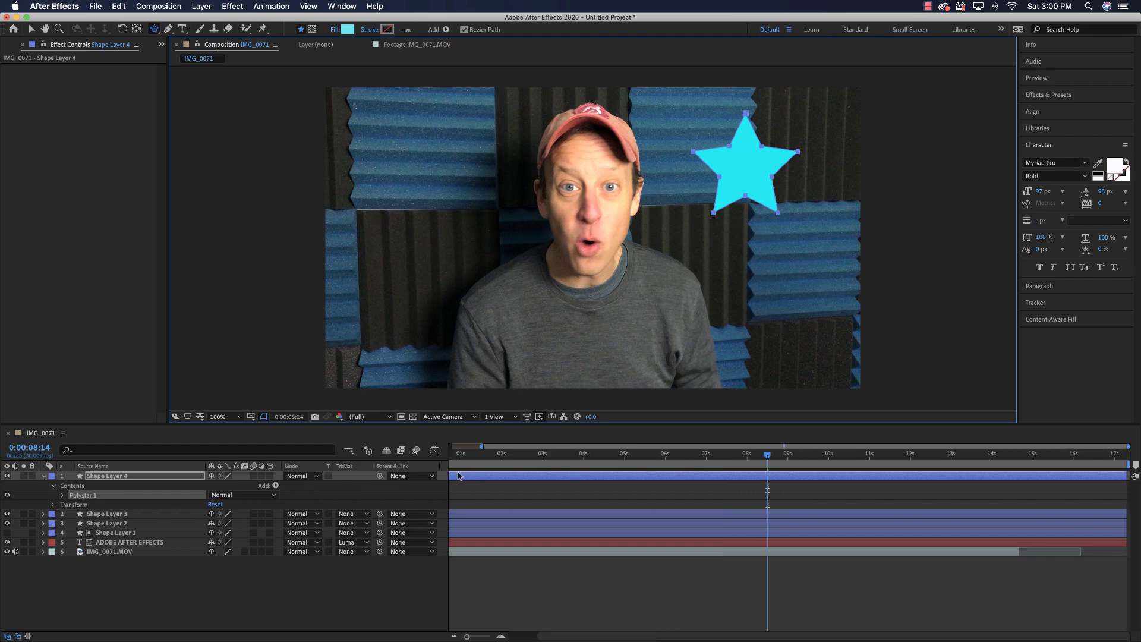
scroll(462, 477, "left", 2)
left_click_drag(466, 477, 800, 468)
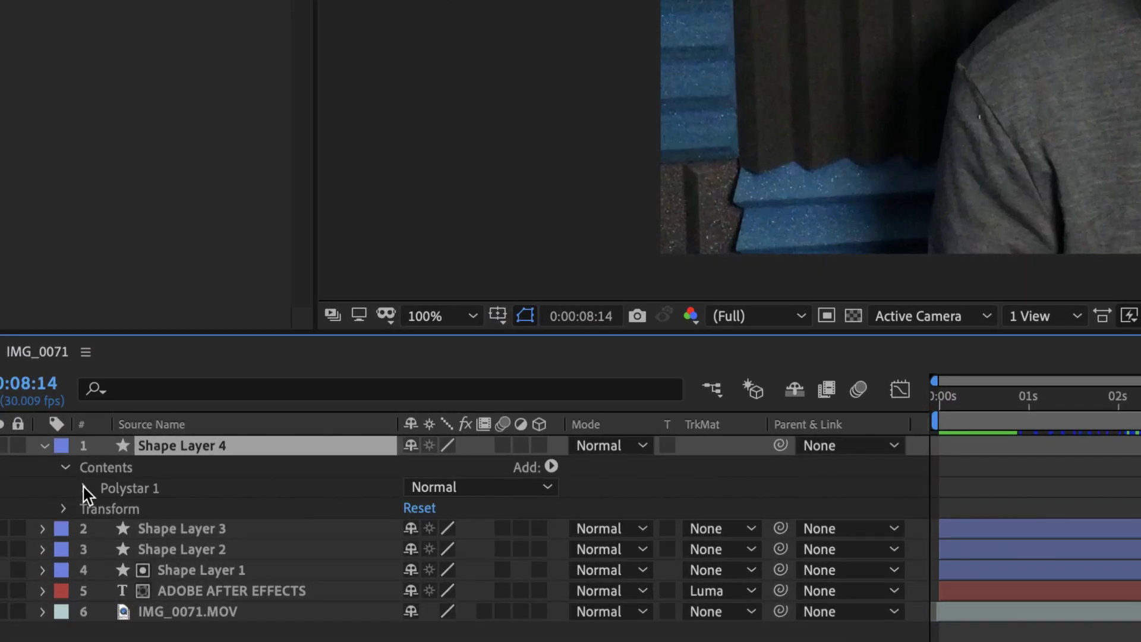
left_click(85, 488)
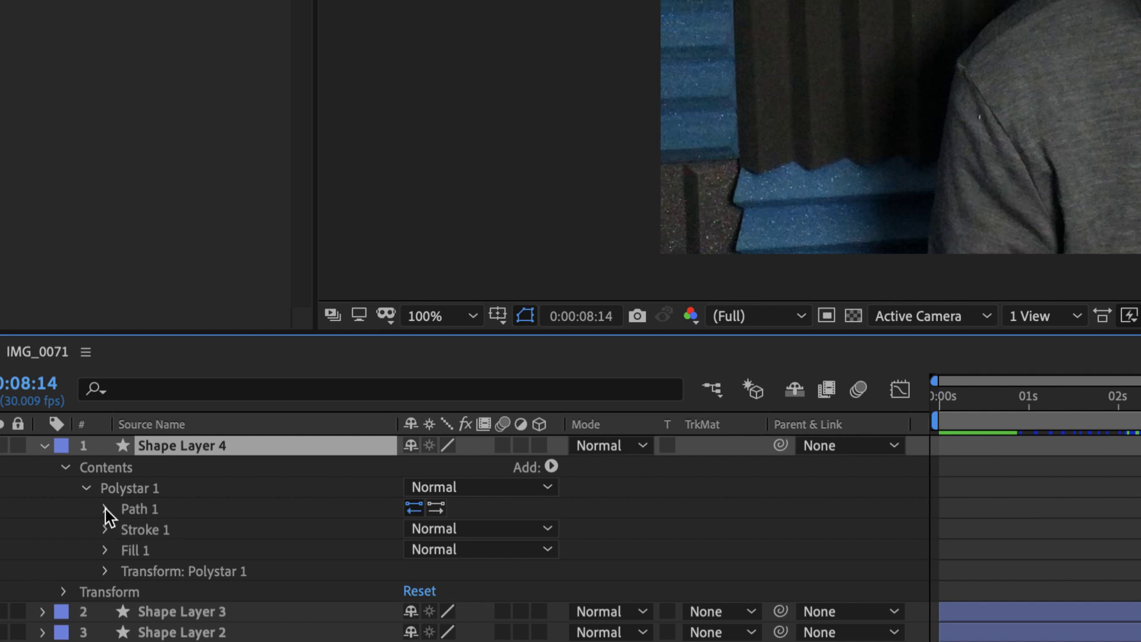
left_click(105, 509)
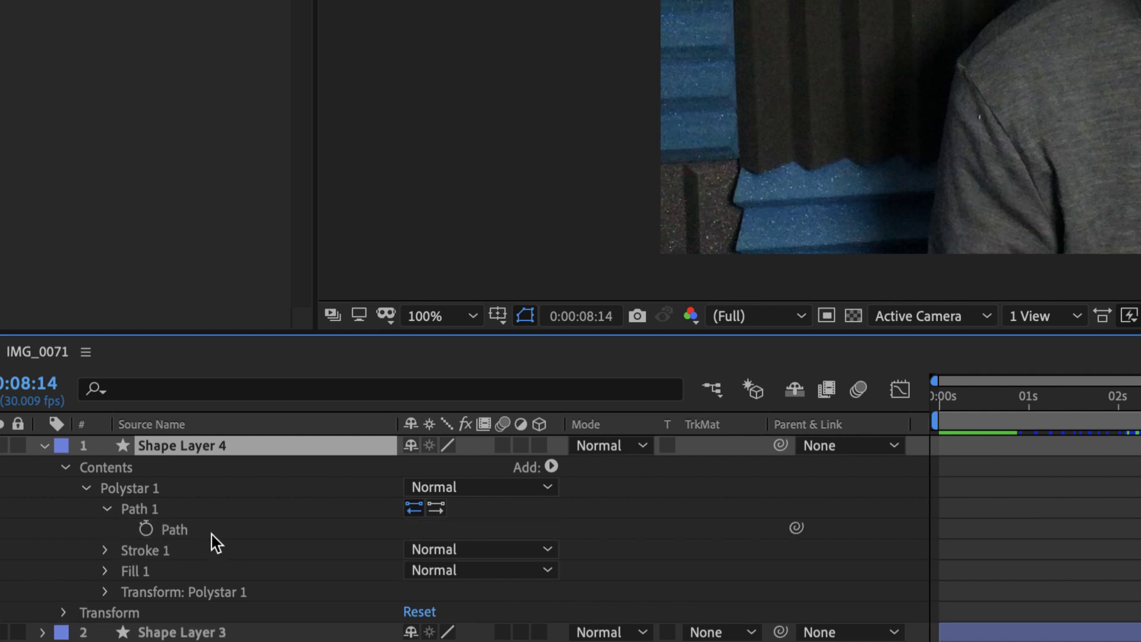
left_click(146, 529)
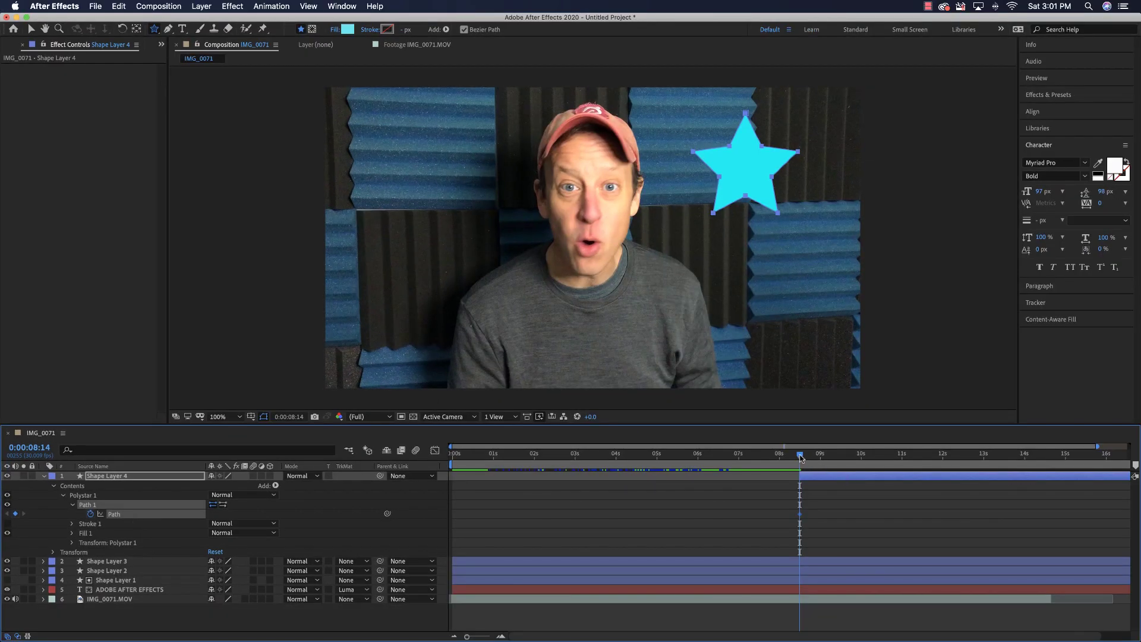
left_click_drag(800, 457, 862, 458)
Add a second star path keyframe at 0:00:09:29
left_click(36, 447)
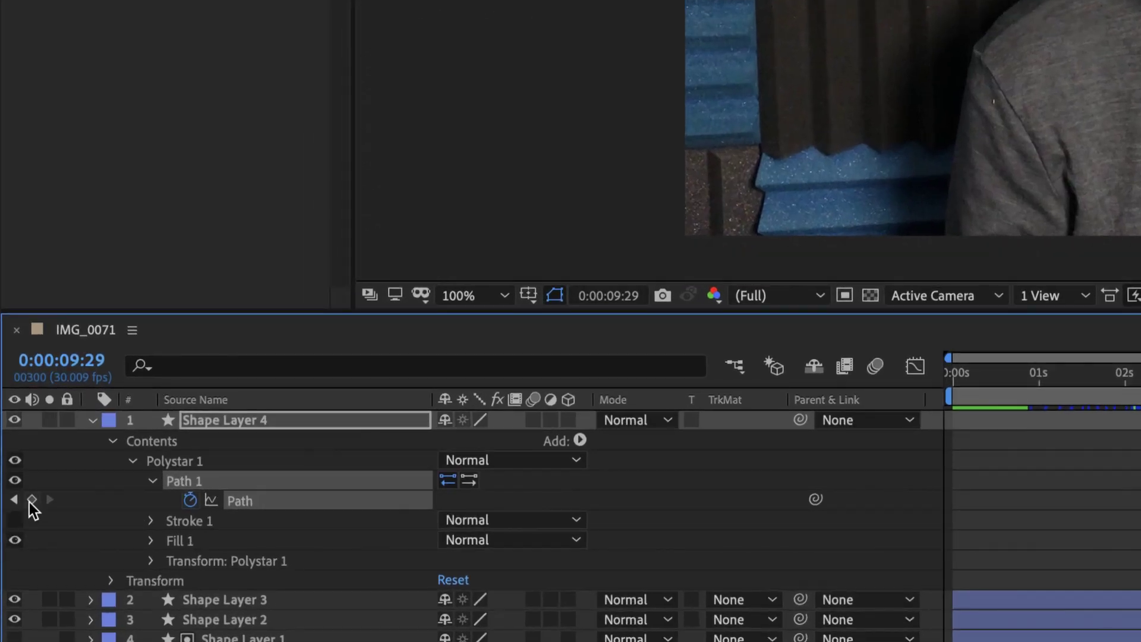
left_click(16, 513)
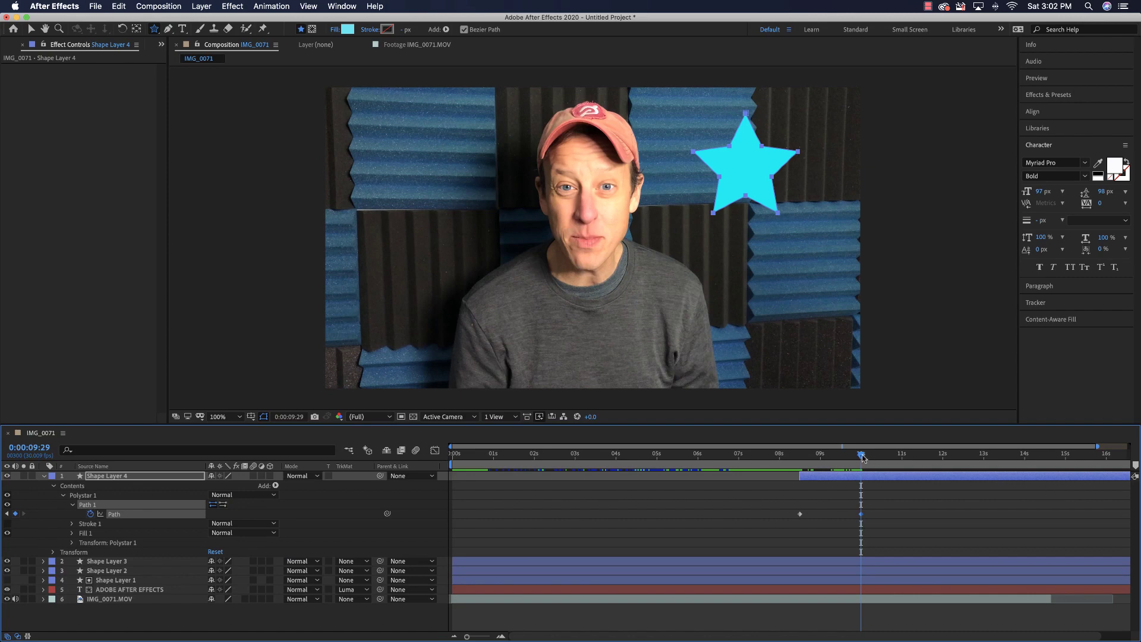
left_click_drag(861, 457, 800, 457)
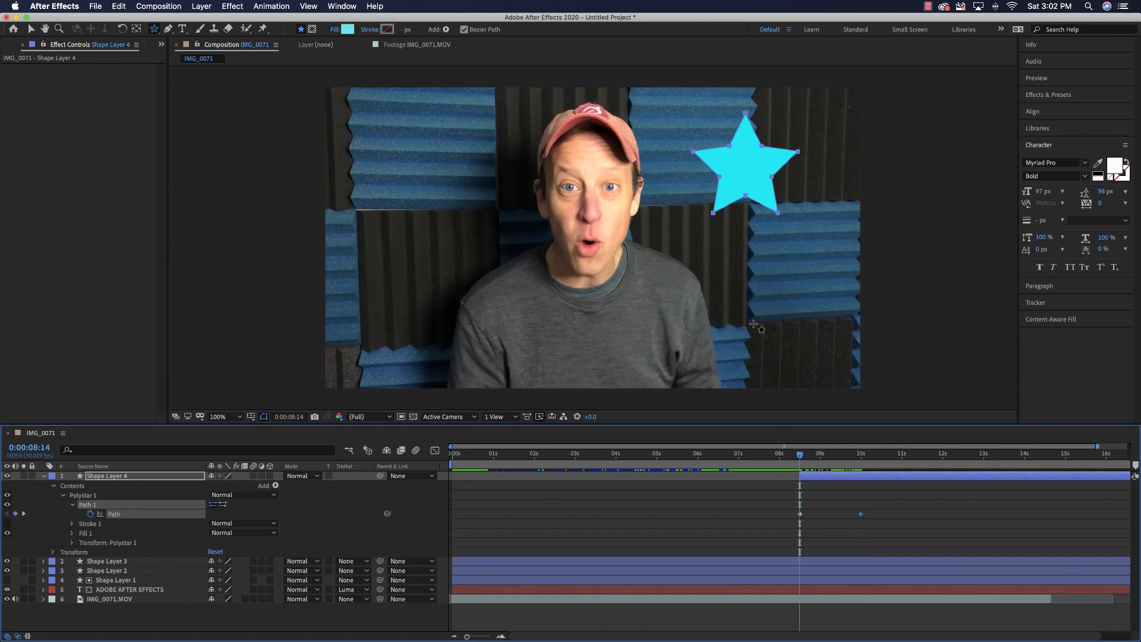
Reshape the star into a square at 8:14 and preview it morphing into the star
left_click(31, 28)
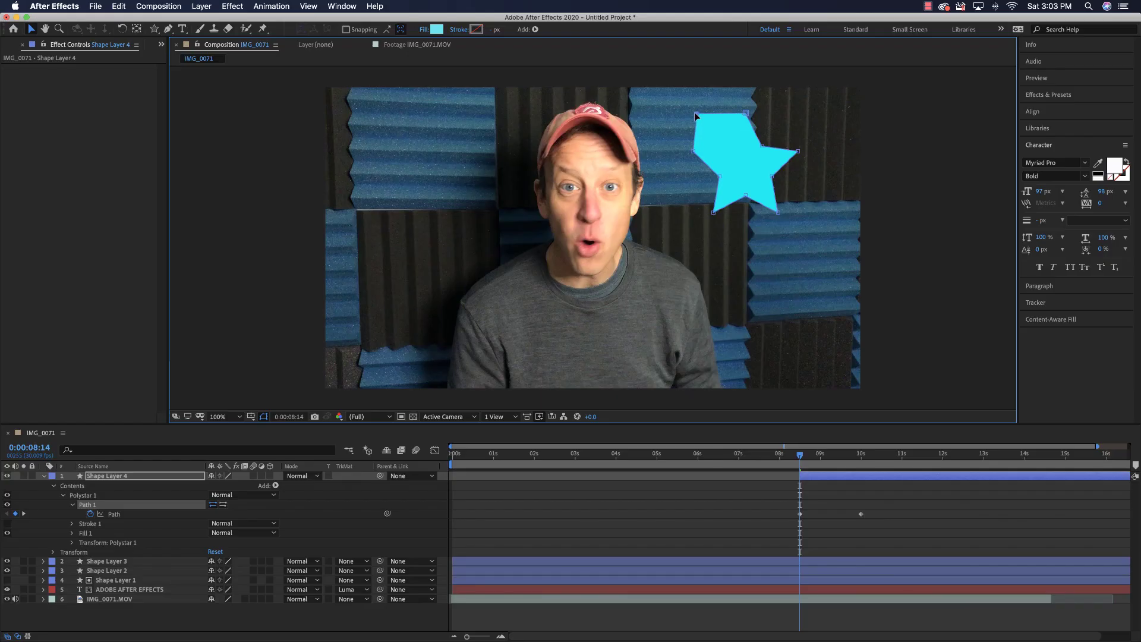
left_click_drag(697, 114, 692, 113)
left_click_drag(718, 176, 694, 212)
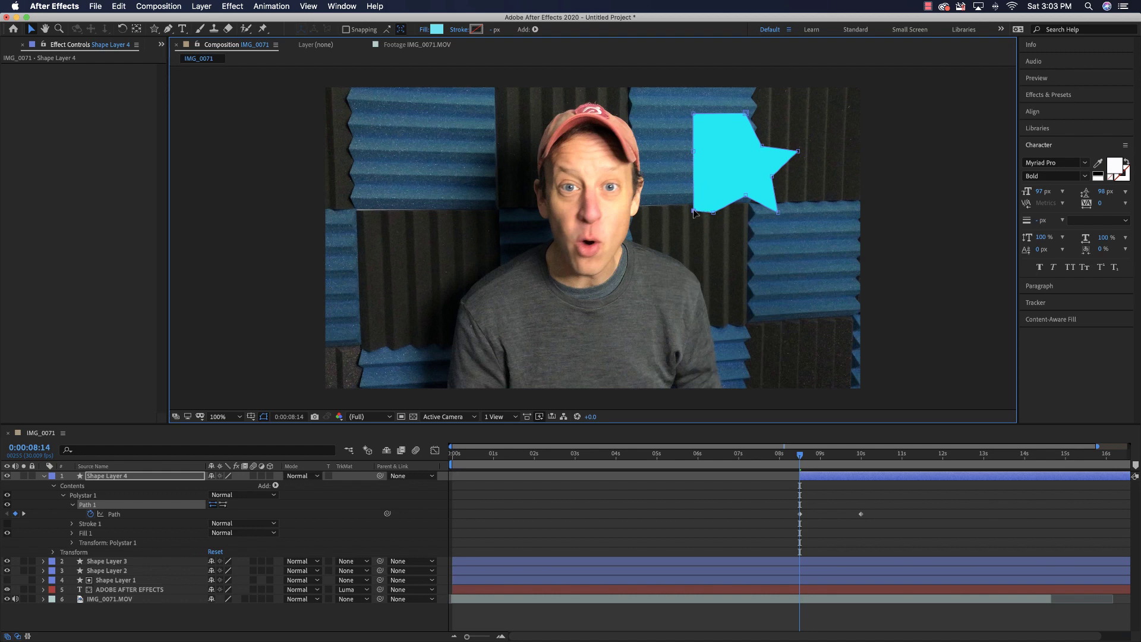
left_click_drag(762, 144, 798, 115)
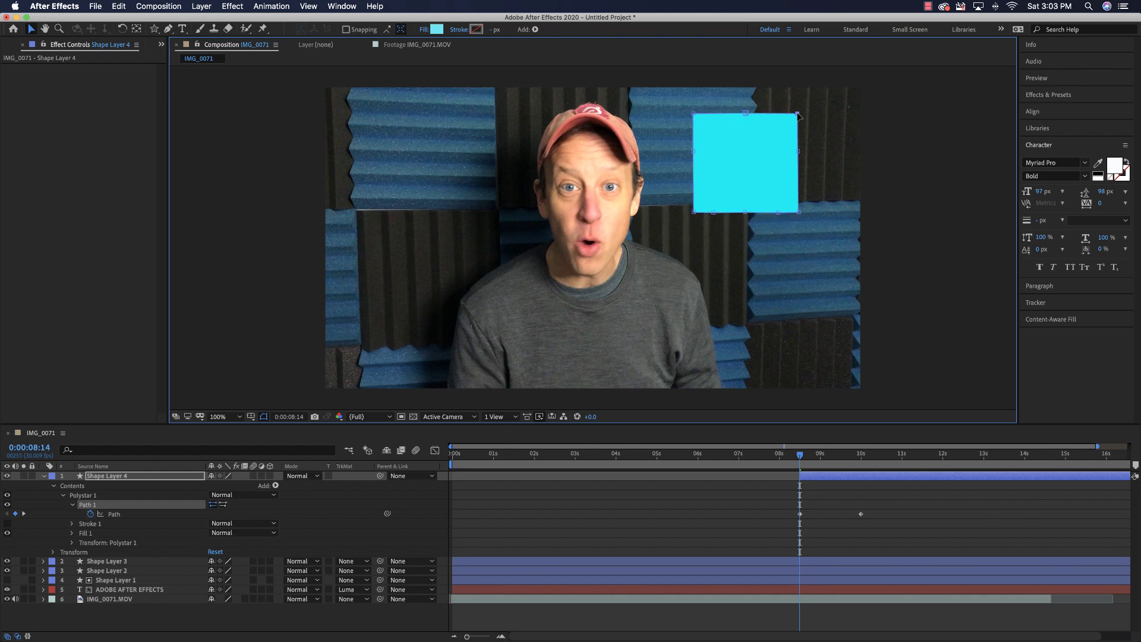
key("space")
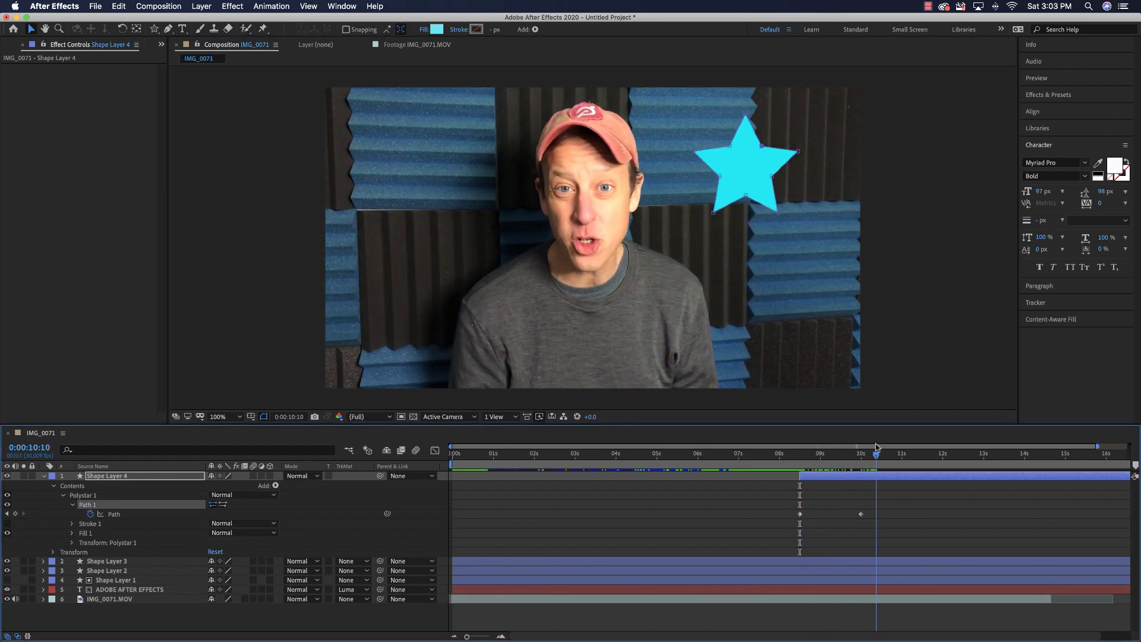
left_click(873, 447)
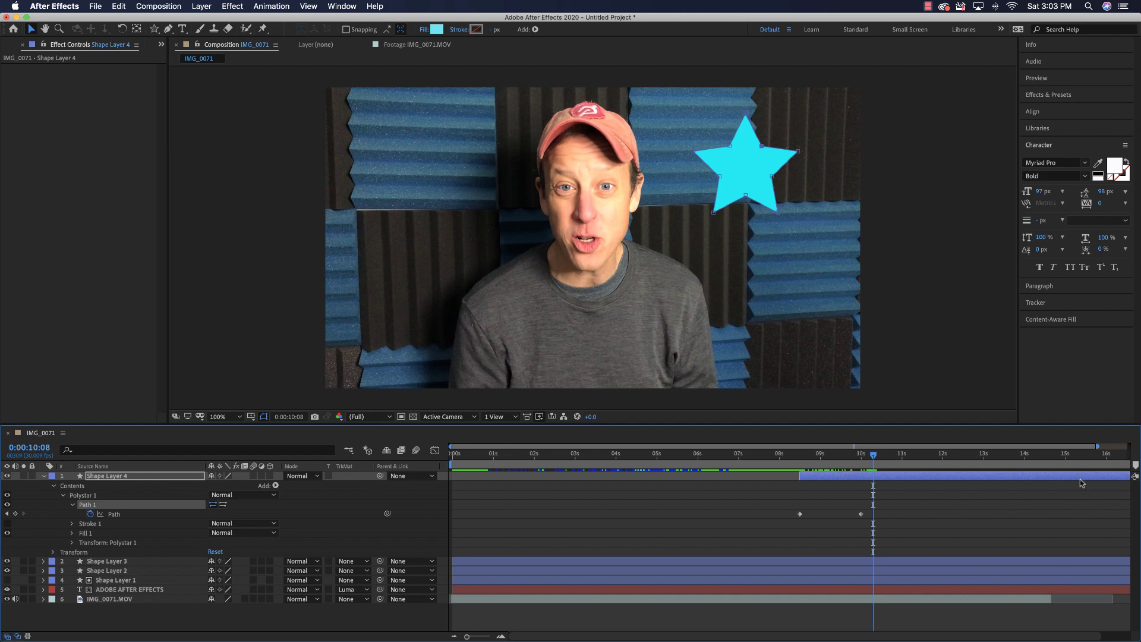
Keyframe the star's Opacity from full at 0:00:10:08 down to 0% at 0:00:11:14
left_click(52, 552)
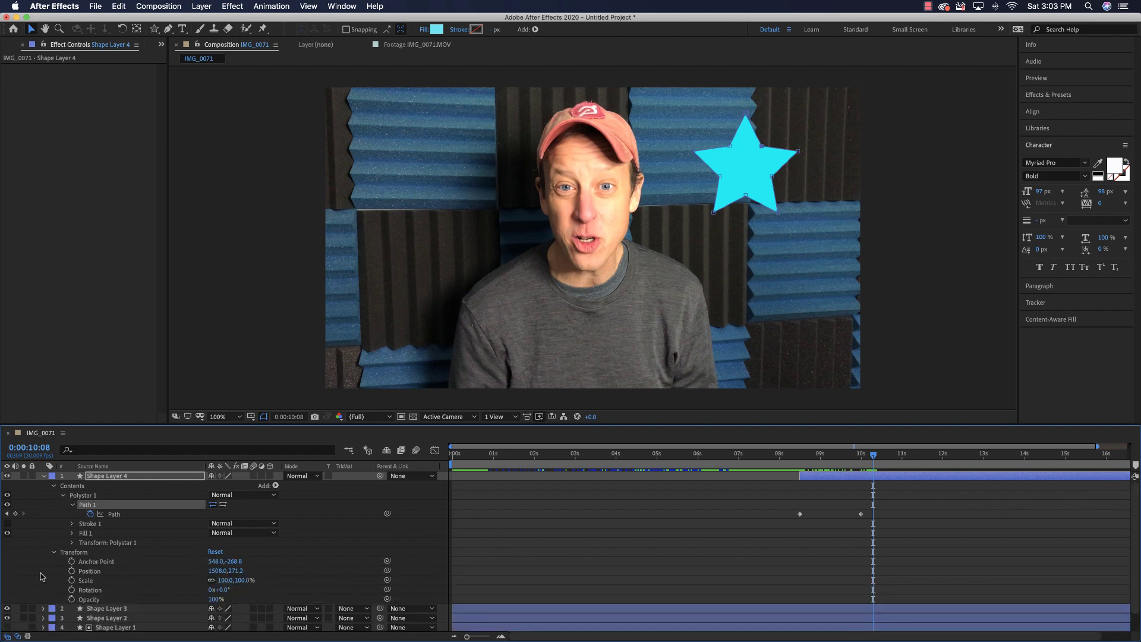
left_click(71, 600)
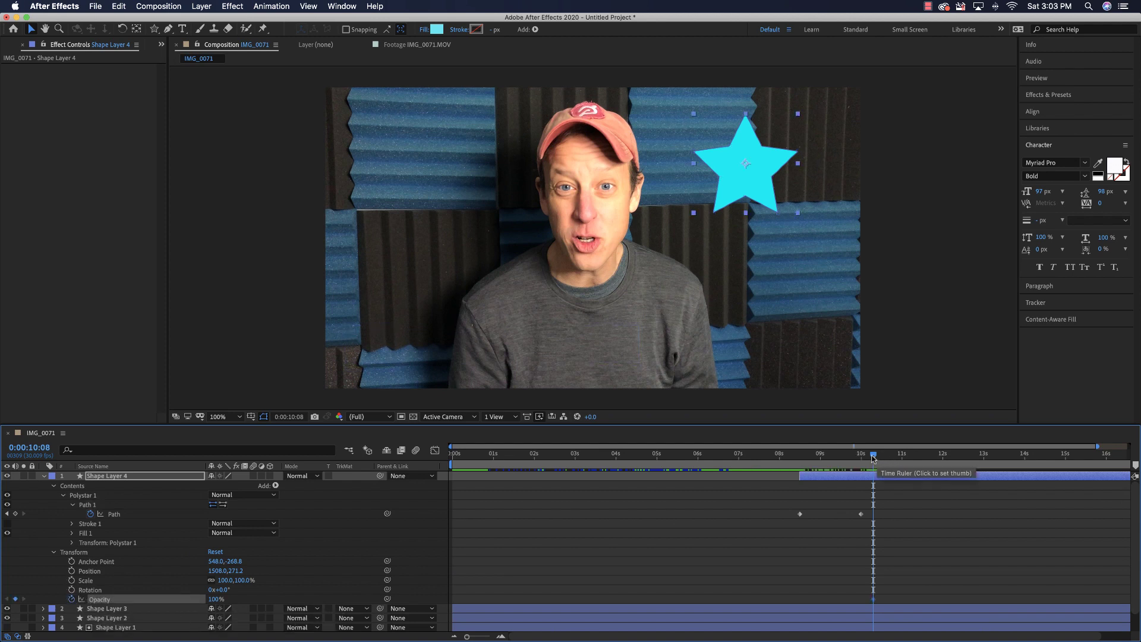
left_click_drag(873, 458, 922, 457)
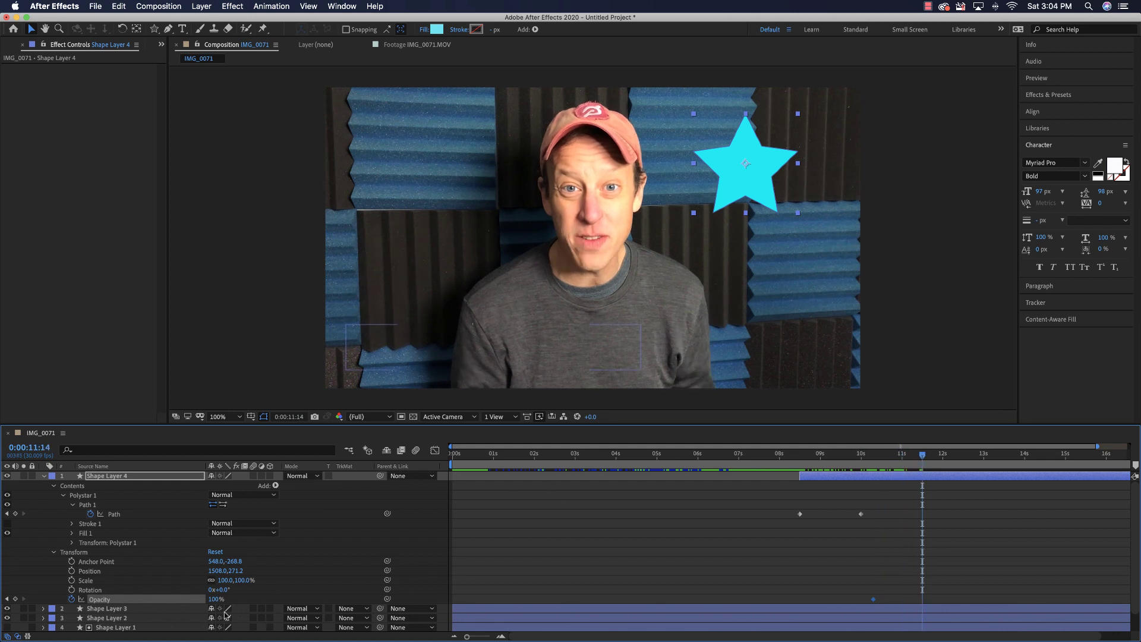
left_click_drag(215, 599, 201, 600)
left_click_drag(168, 600, 148, 604)
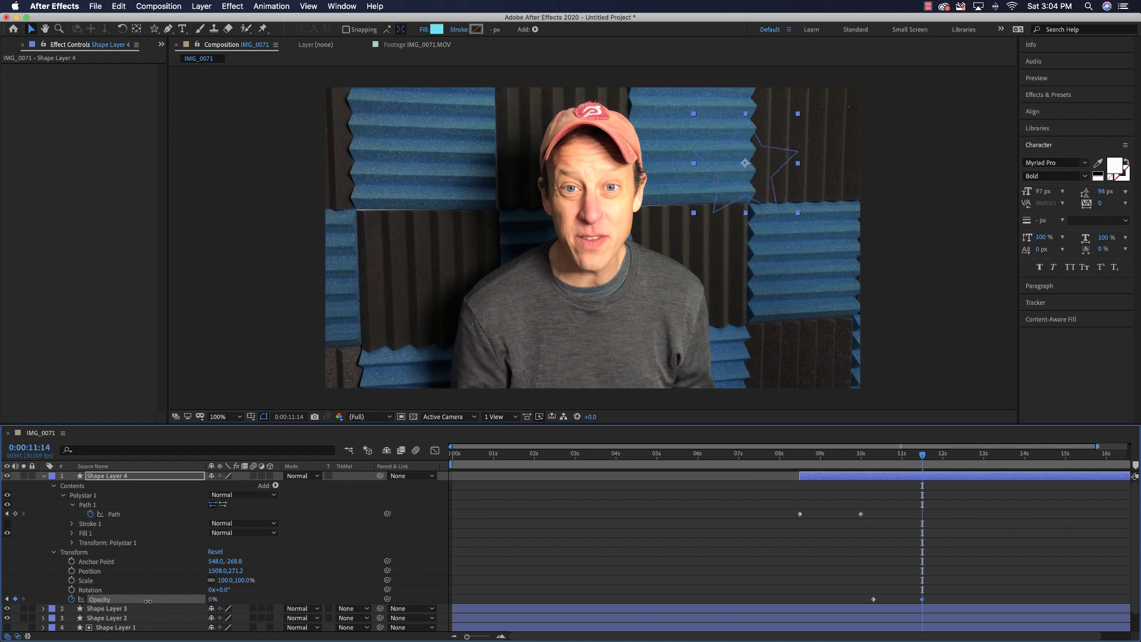
Preview the star's morph and fade from 0:00:08:06, then deselect the layer
left_click_drag(921, 458, 789, 467)
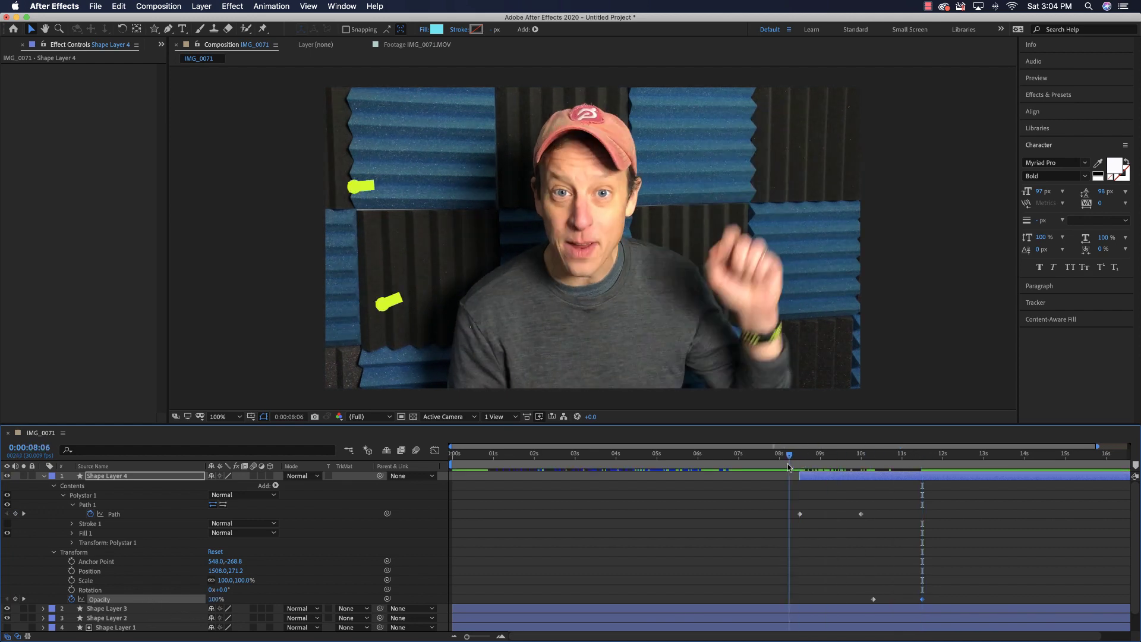
key("space")
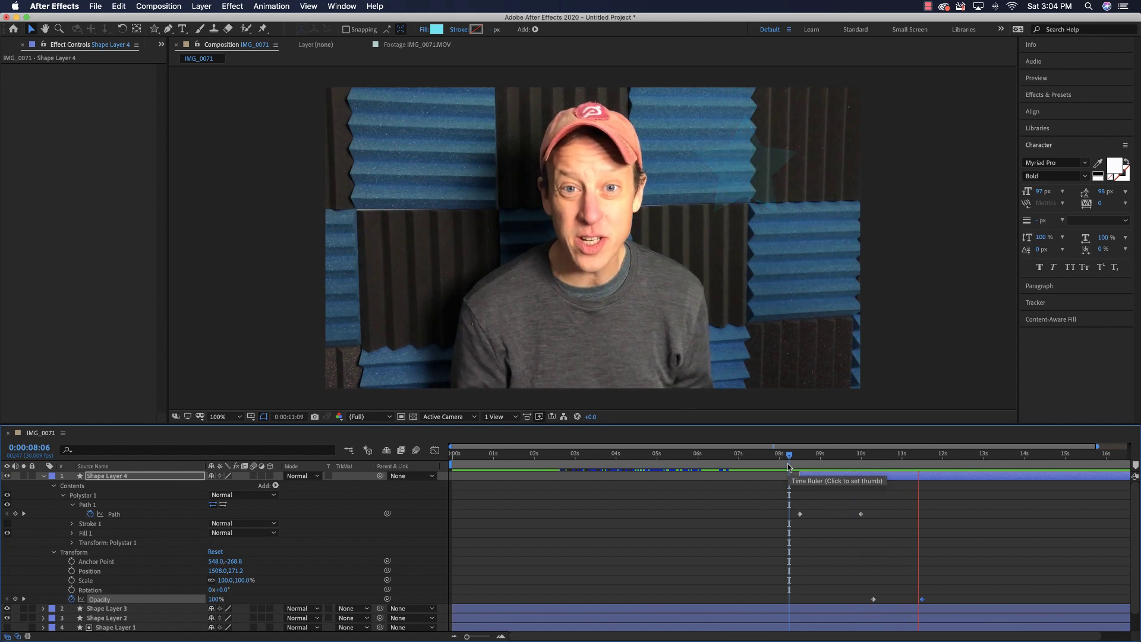
key("space")
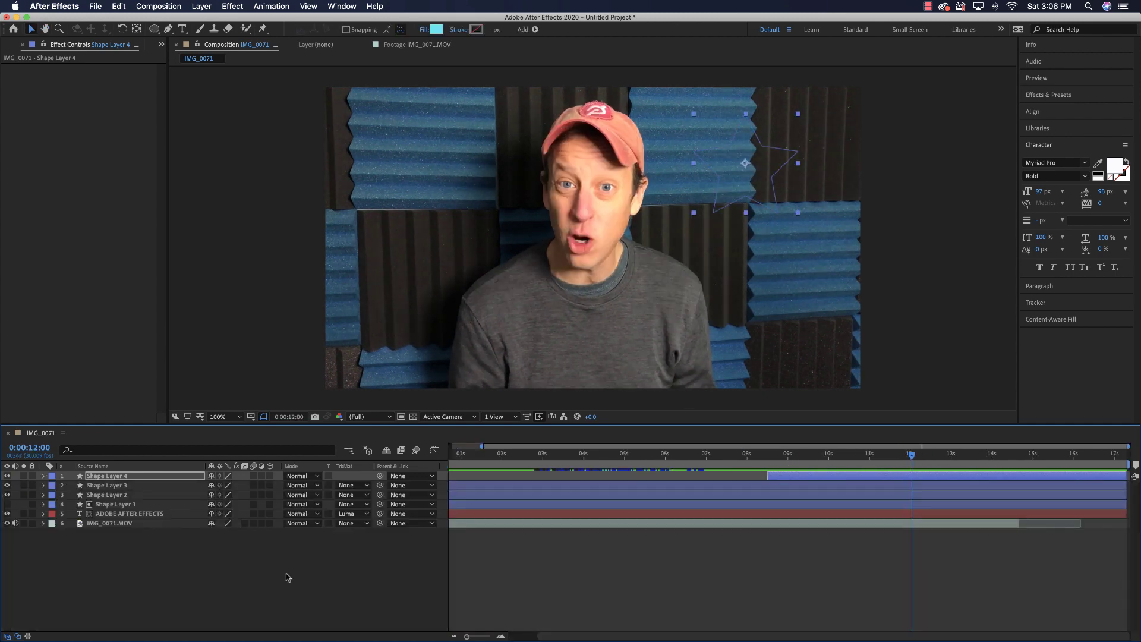
left_click(288, 576)
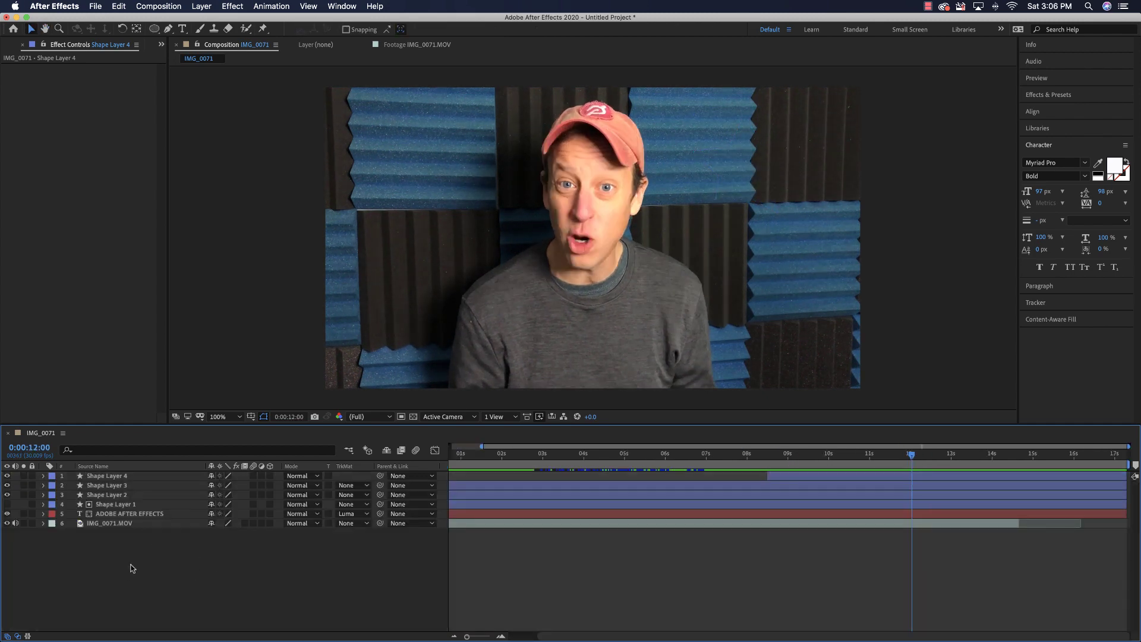
Draw a large ellipse over the face and remove its fill
left_click(154, 29)
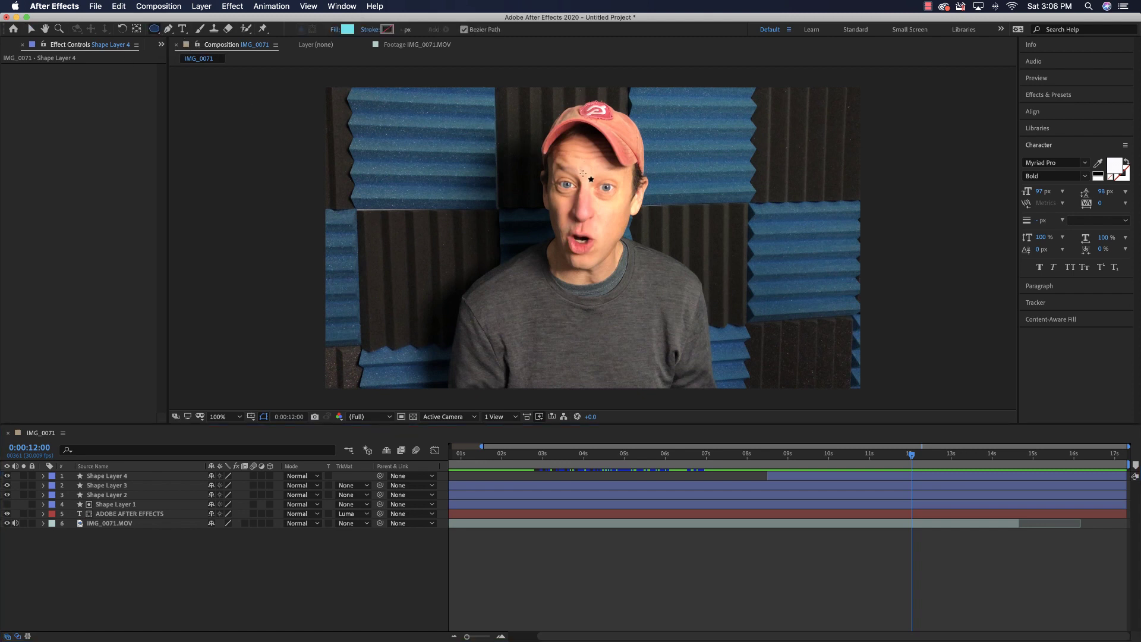
left_click_drag(493, 91, 727, 325)
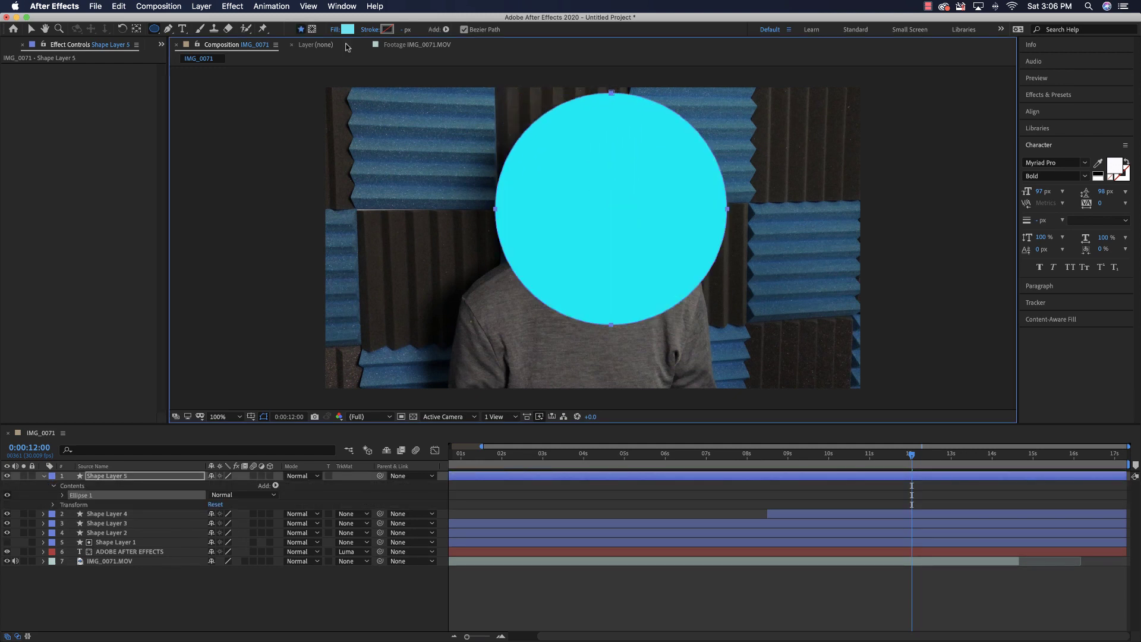
left_click(335, 29)
left_click(513, 301)
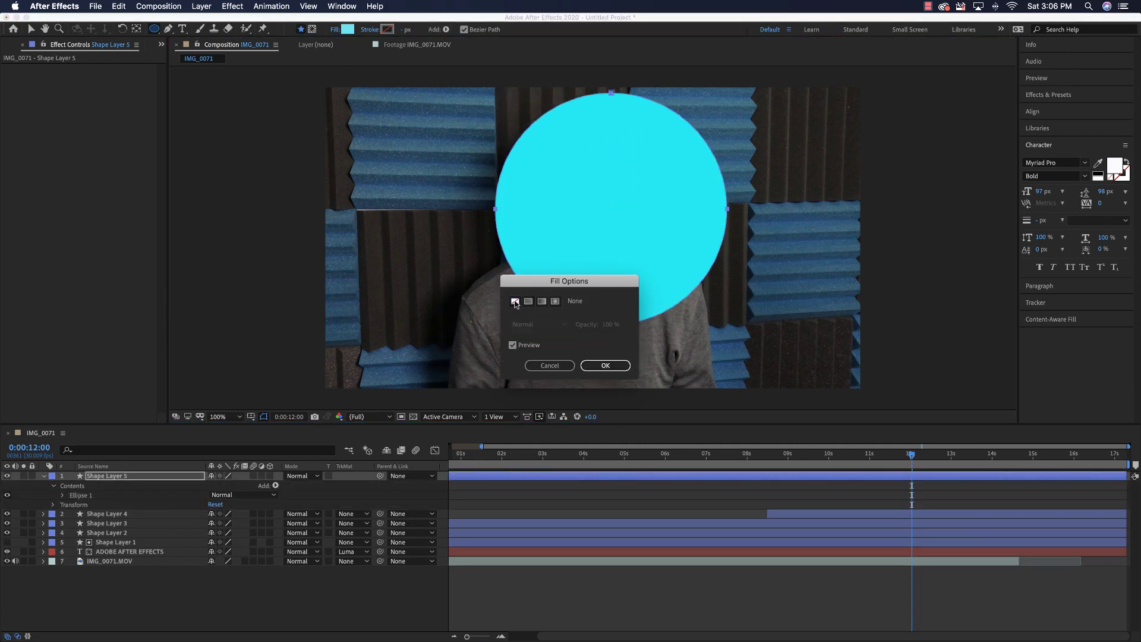
key("Return")
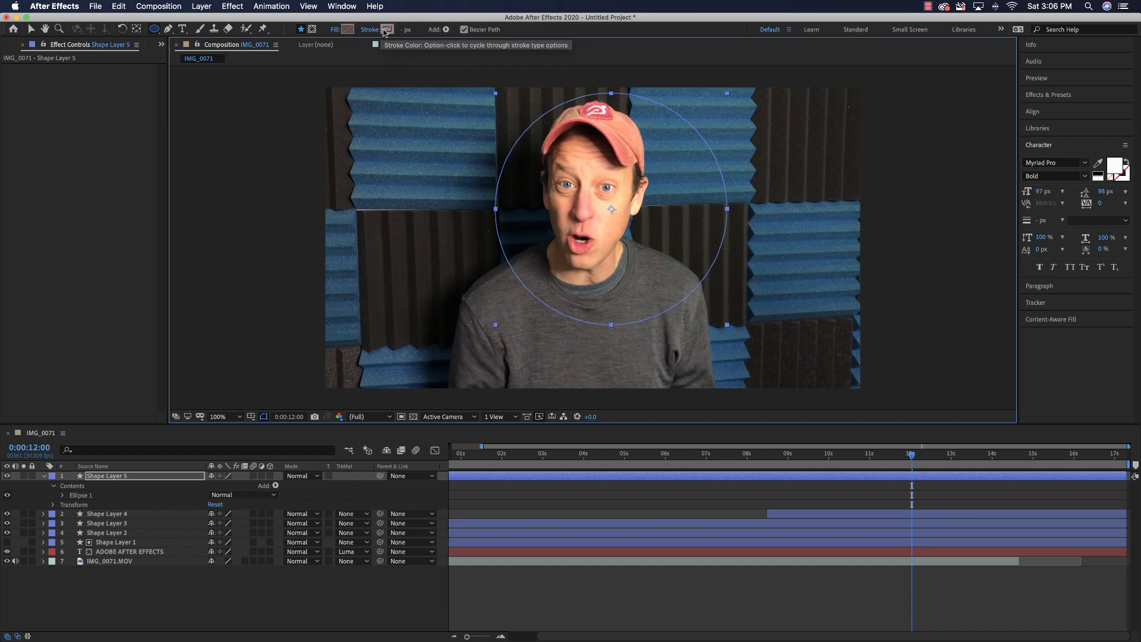
Give the circle a white stroke 10 px wide
left_click(387, 29)
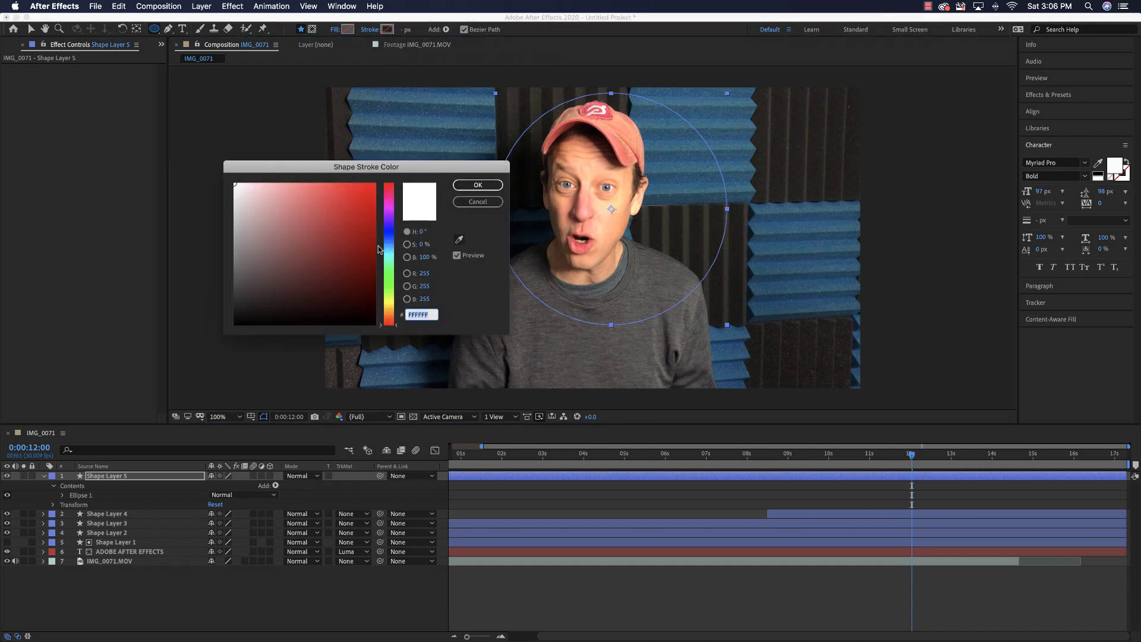
key("Return")
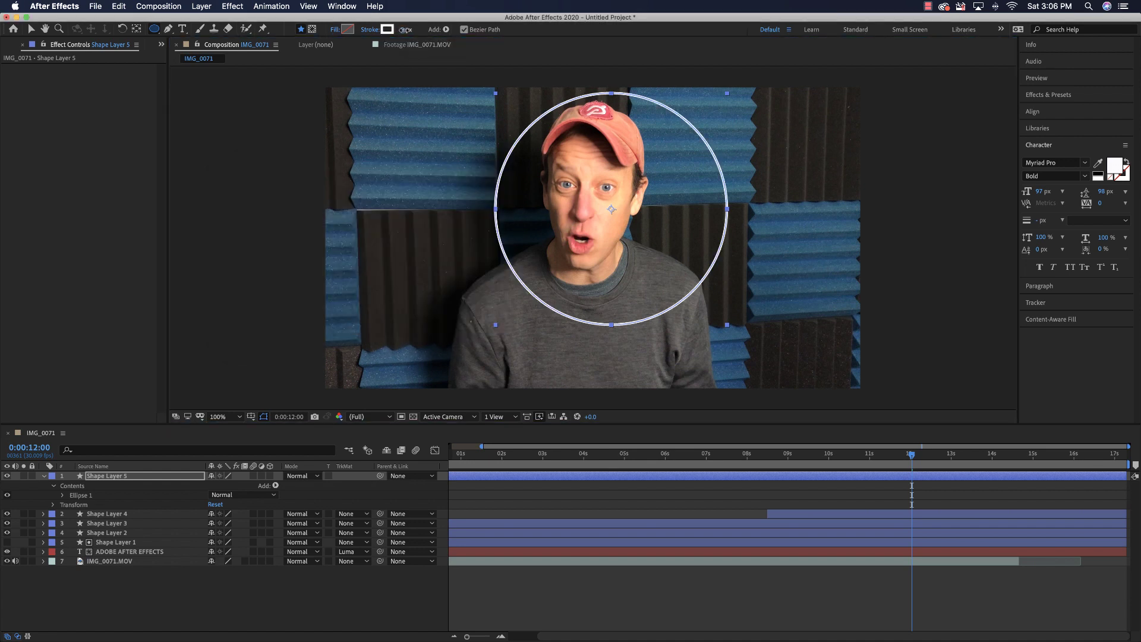
left_click(405, 30)
type("10")
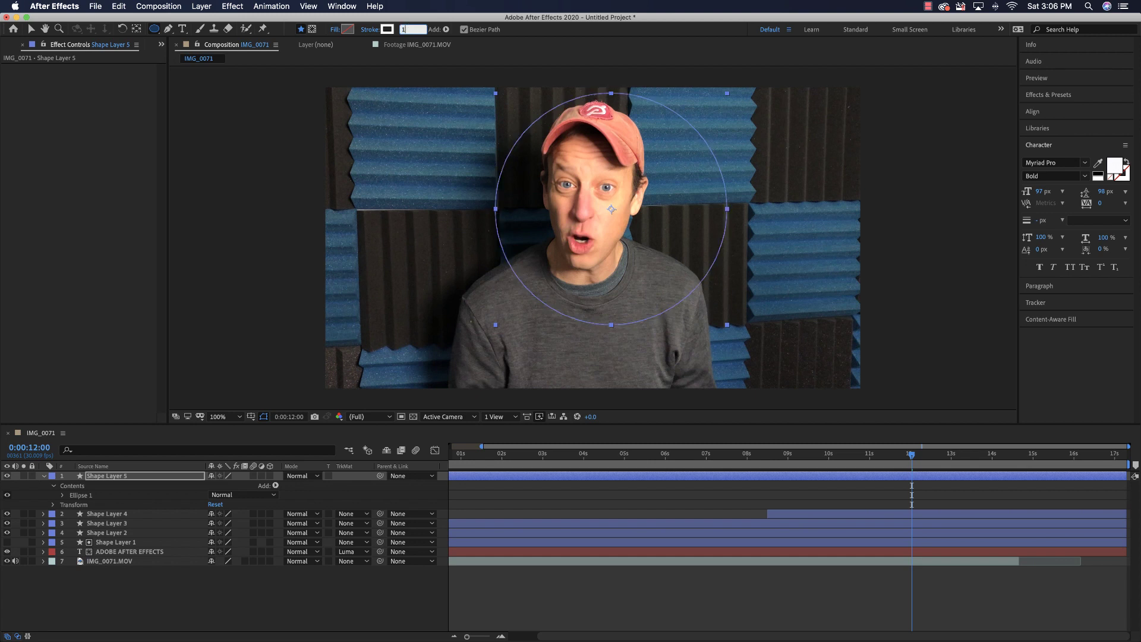
key("Return")
Position the ring over the face and add dashes to Stroke 1, raising Dash to 60
key("v")
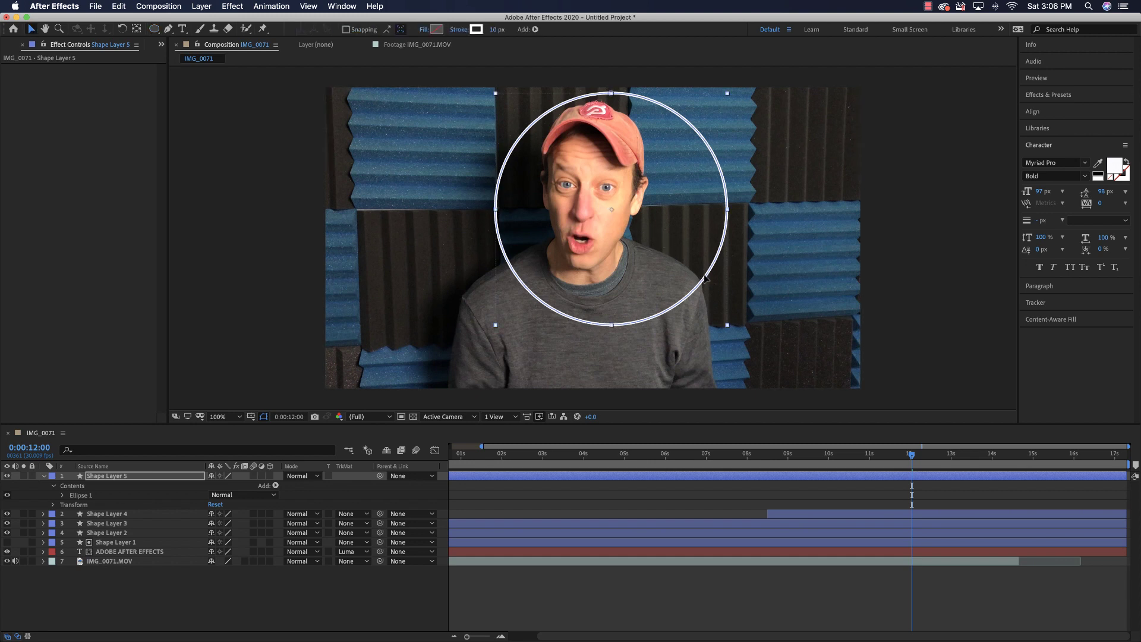
left_click_drag(705, 277, 679, 266)
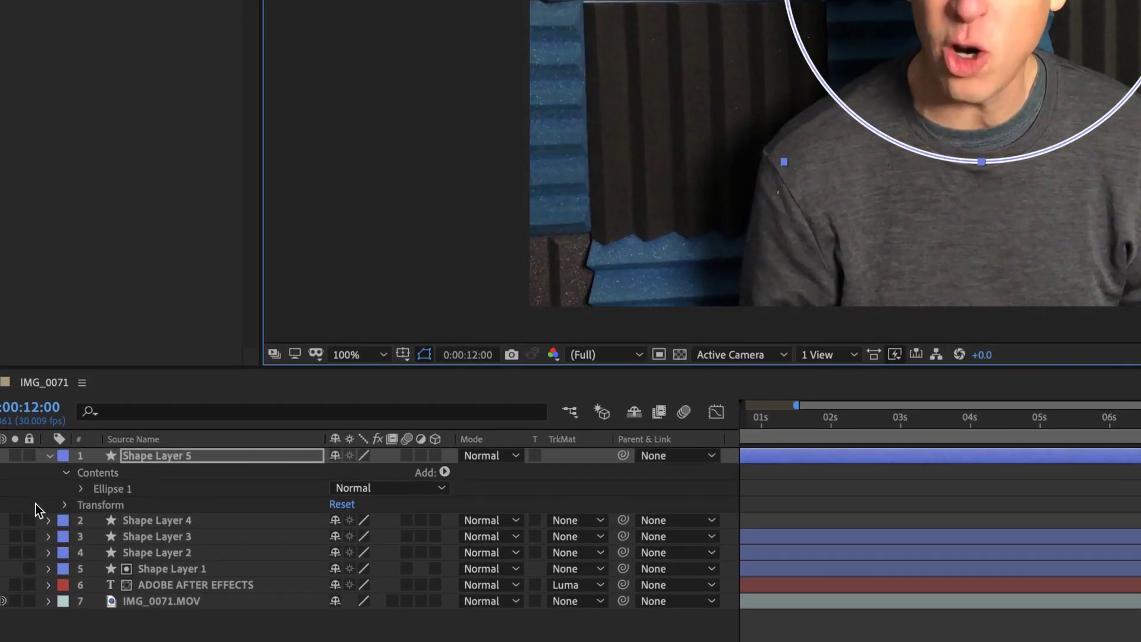
left_click(82, 489)
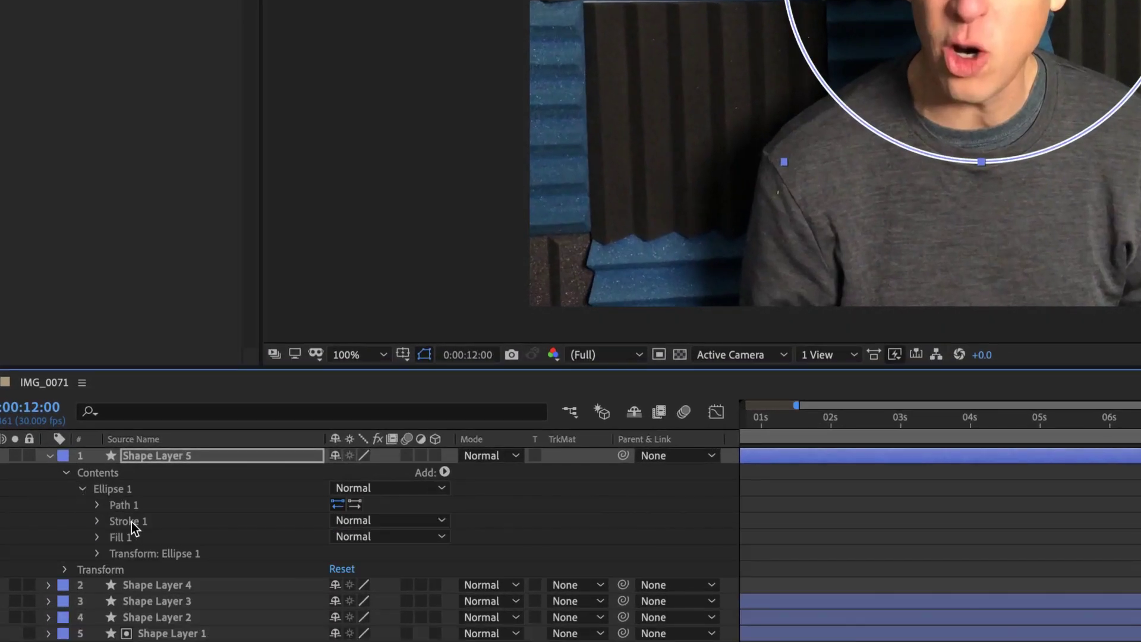
left_click(97, 520)
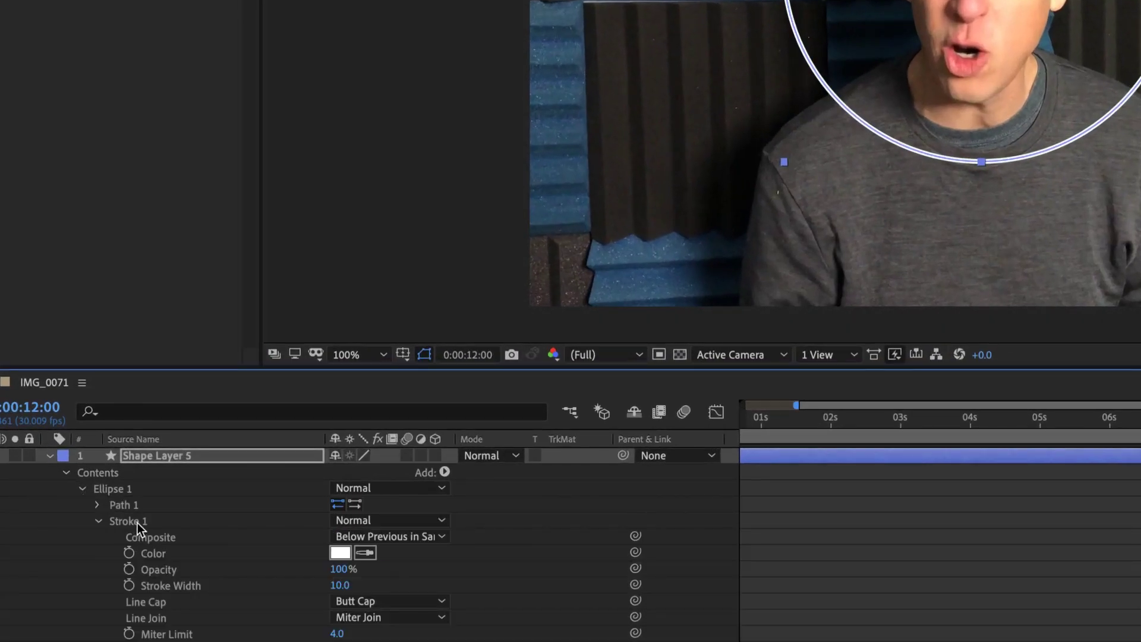
scroll(211, 529, "down", 3)
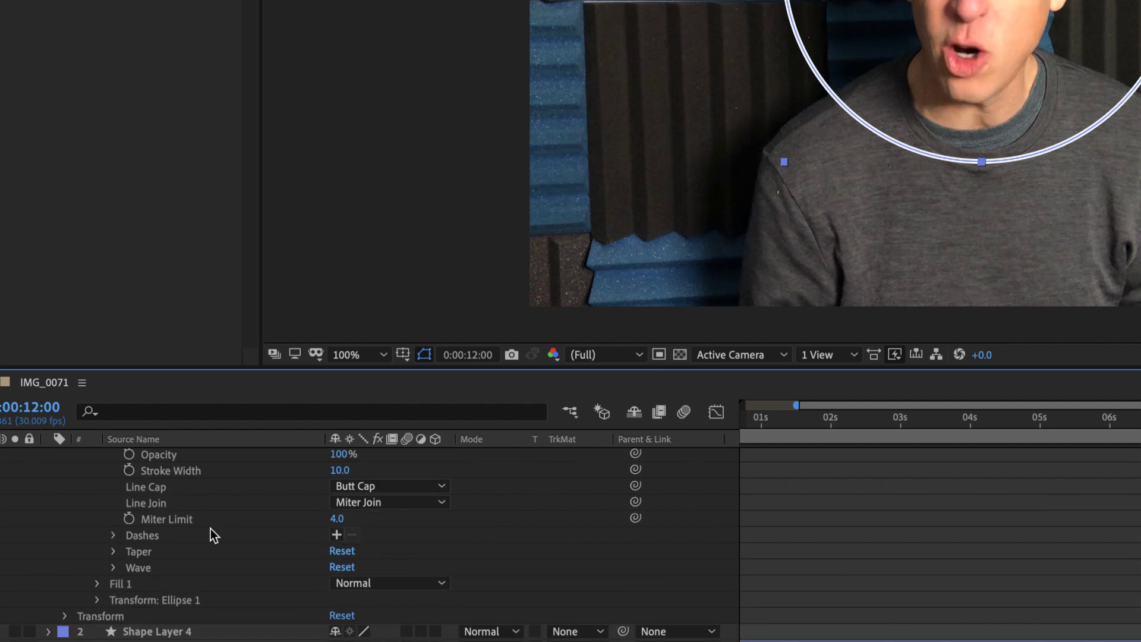
left_click(337, 536)
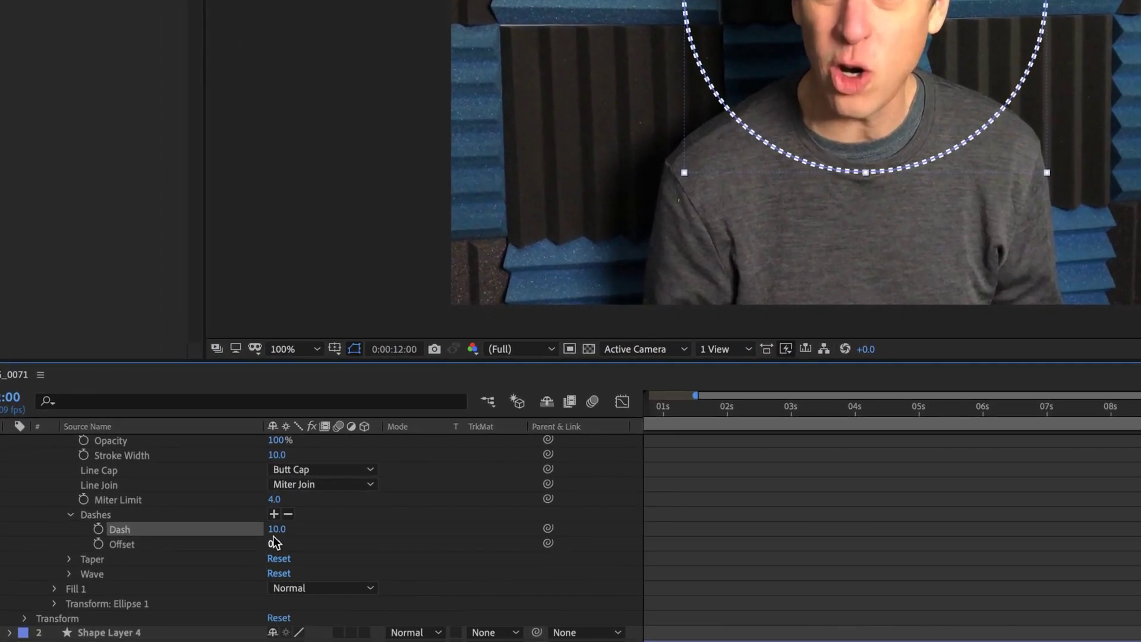
left_click_drag(276, 535, 315, 528)
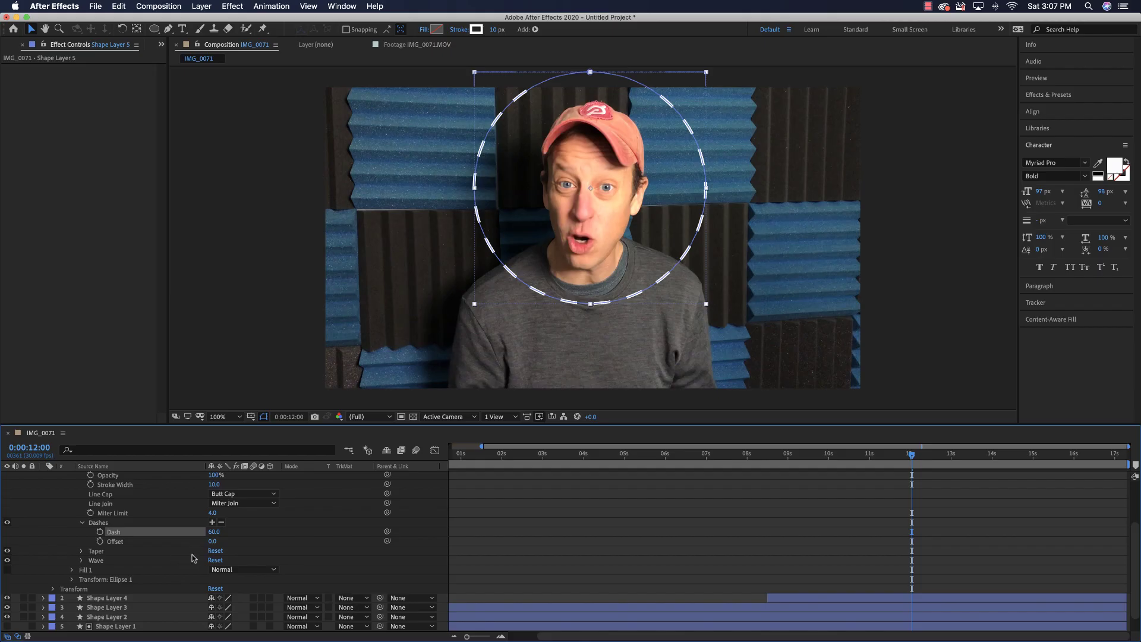
Turn the ring into round white dots: Round Cap, 20 px width, Dash 0, Gap 60
left_click(213, 541)
left_click_drag(213, 541, 181, 542)
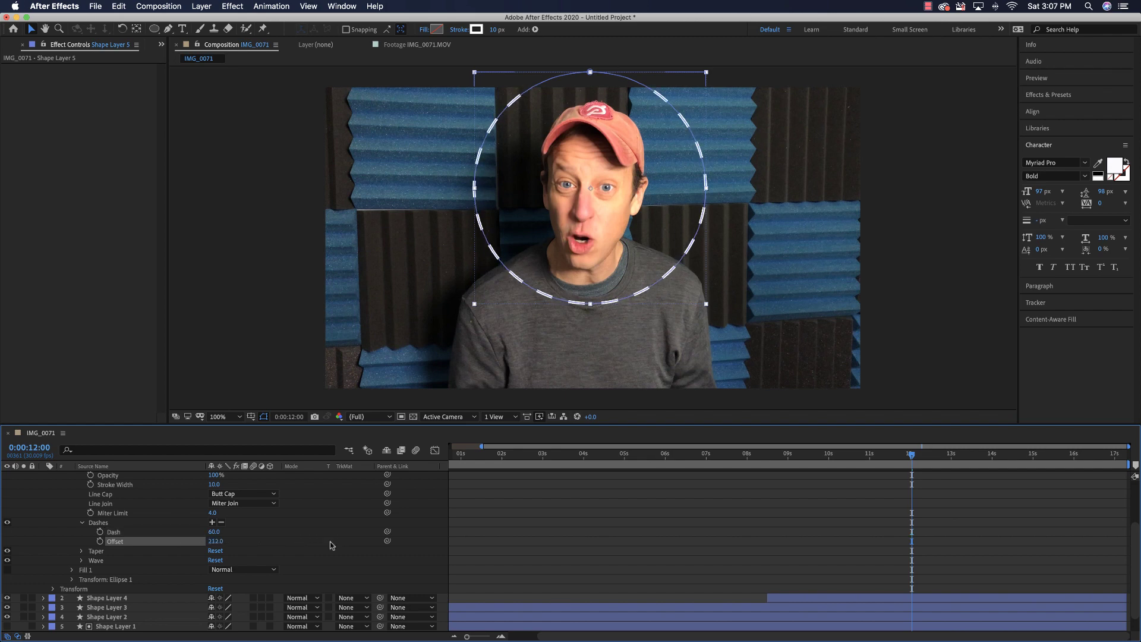
key("super+z")
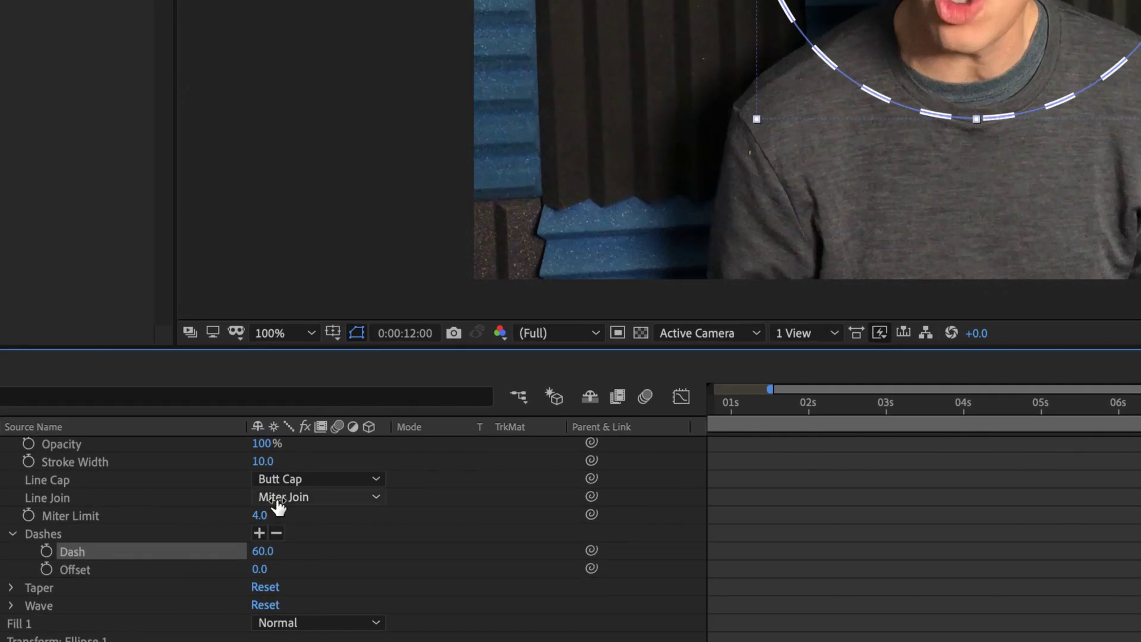
left_click(316, 478)
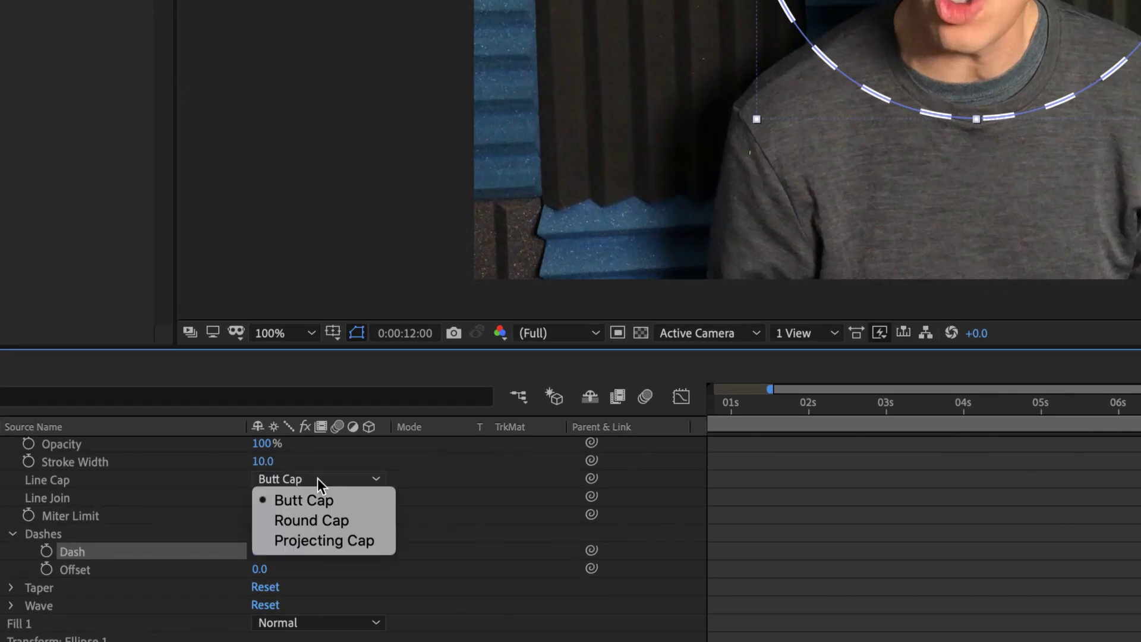
left_click(323, 520)
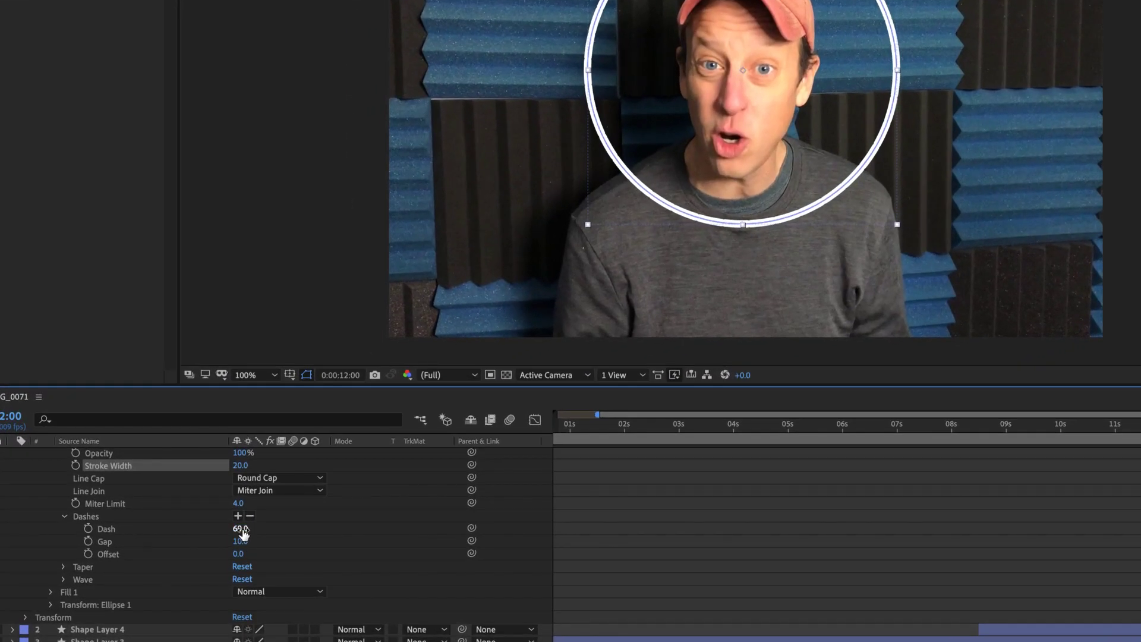
left_click_drag(241, 529, 150, 537)
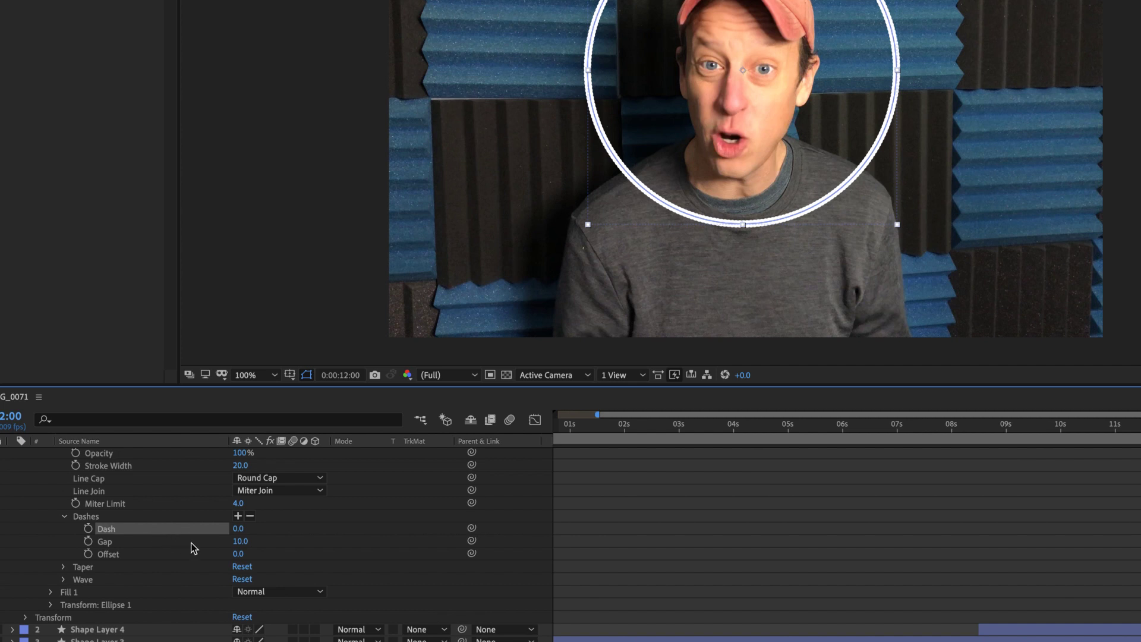
left_click_drag(239, 541, 274, 540)
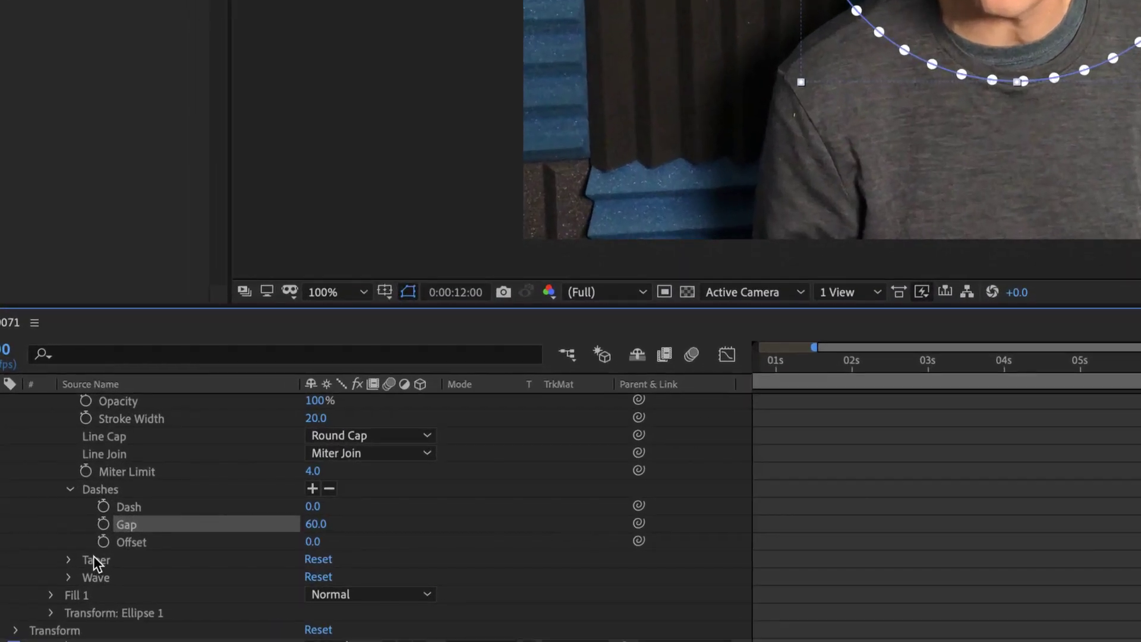
Keyframe the dash Offset to 90 at 0:00:13:19 and 280 at 0:00:14:14
left_click(103, 542)
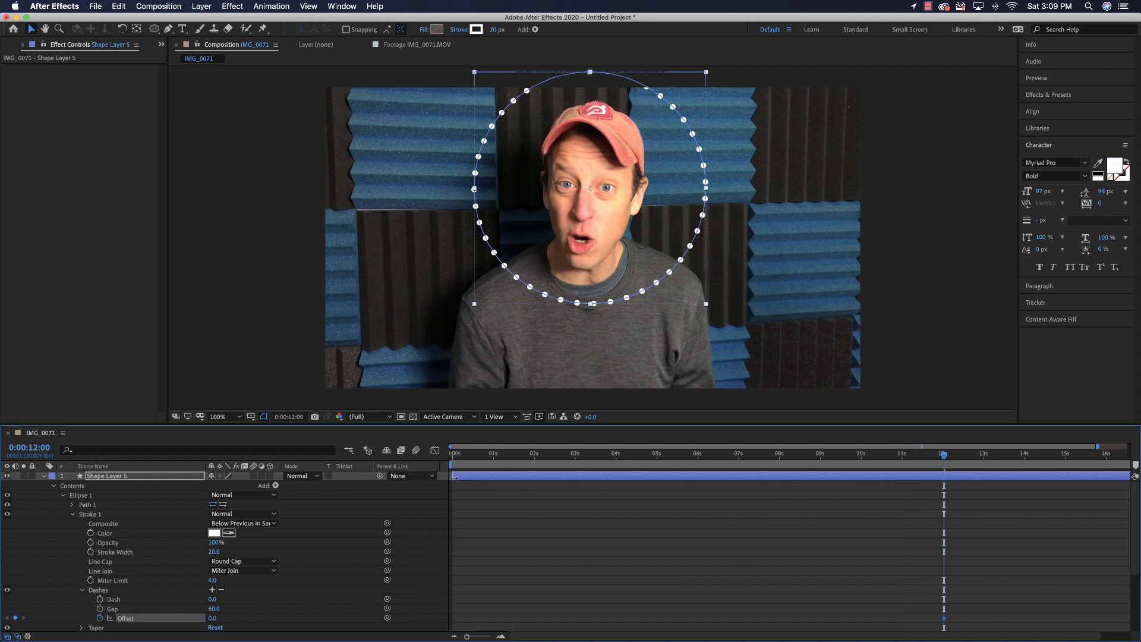
left_click_drag(454, 476, 896, 473)
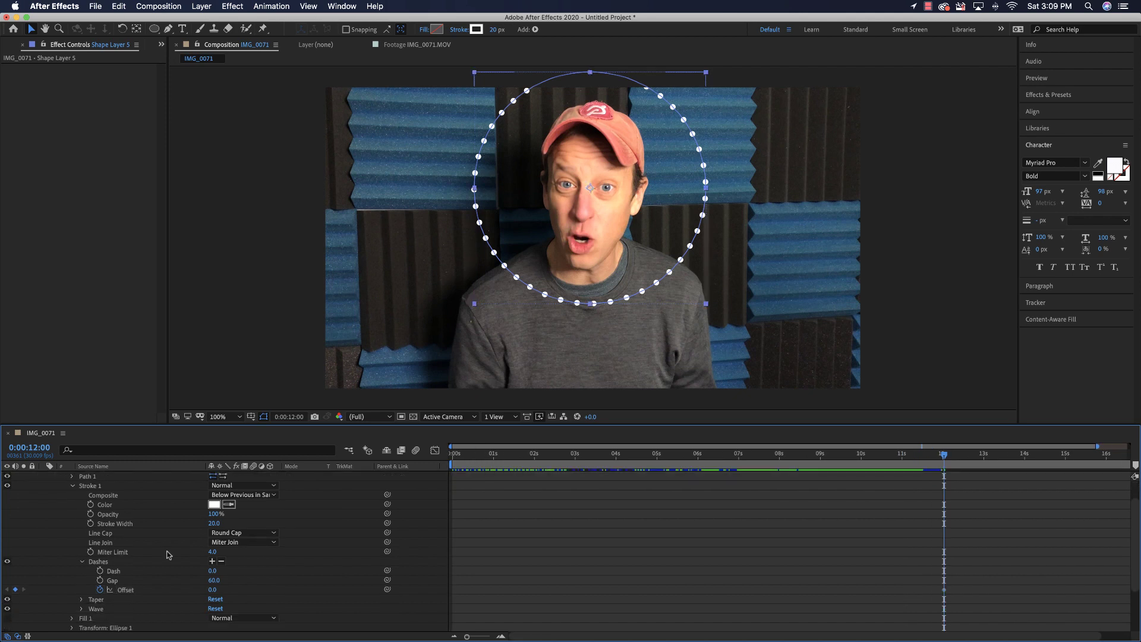
scroll(169, 555, "down", 3)
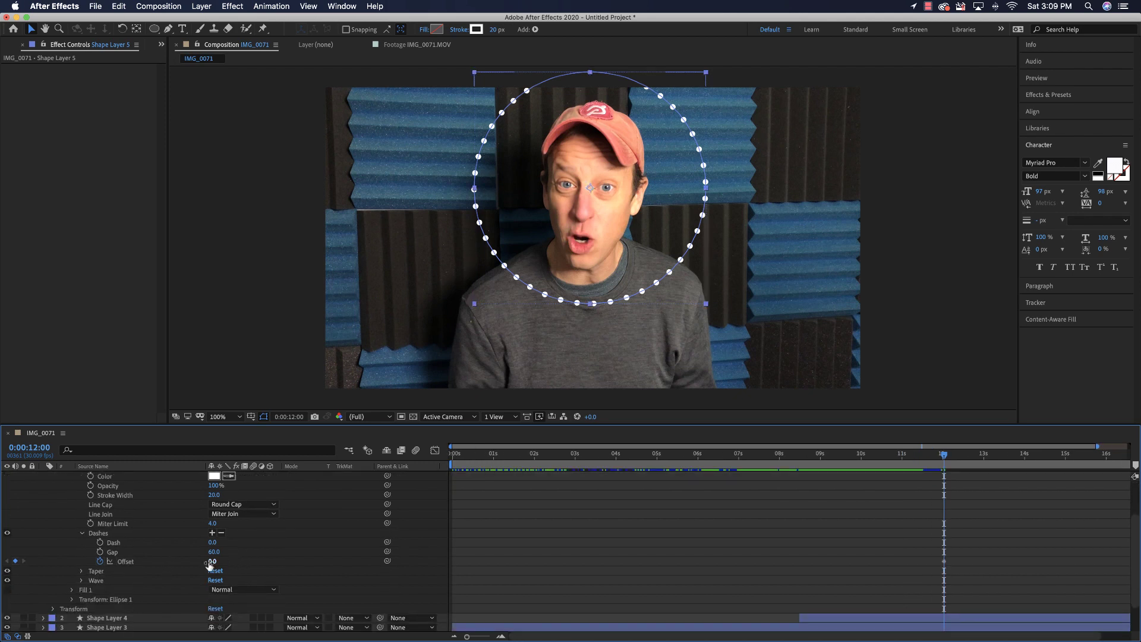
scroll(771, 523, "right", 2)
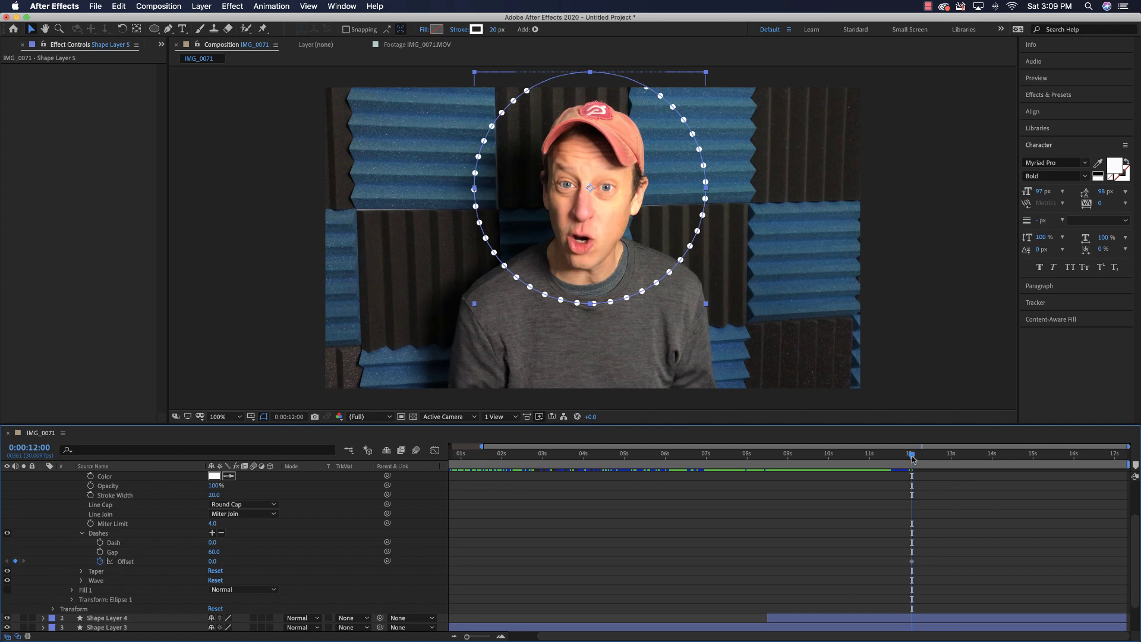
left_click_drag(913, 459, 980, 469)
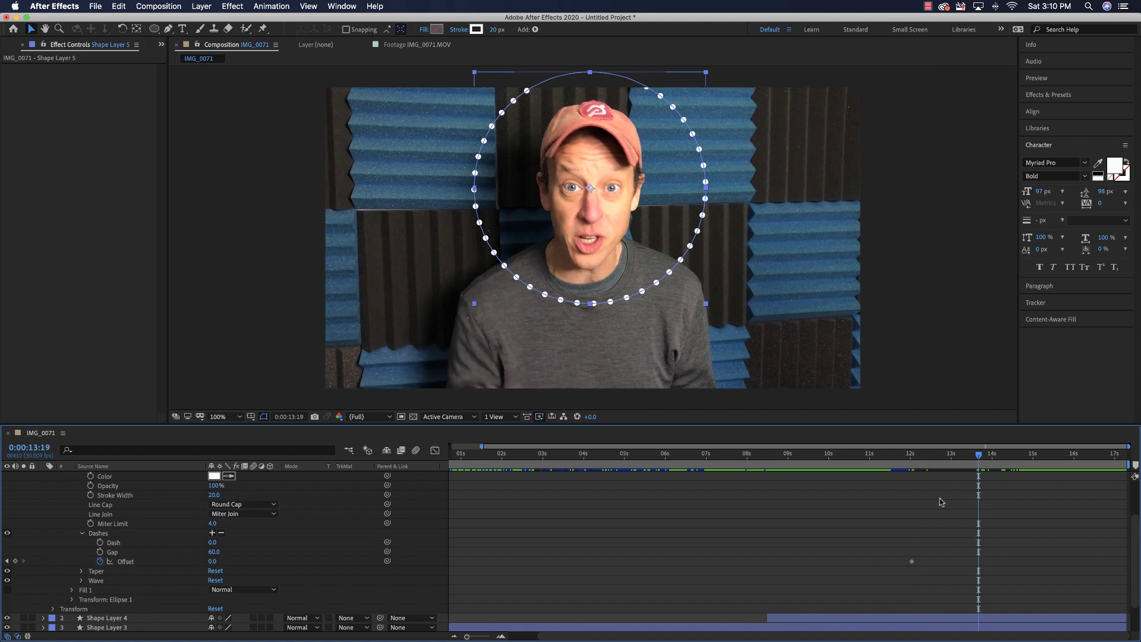
left_click(16, 561)
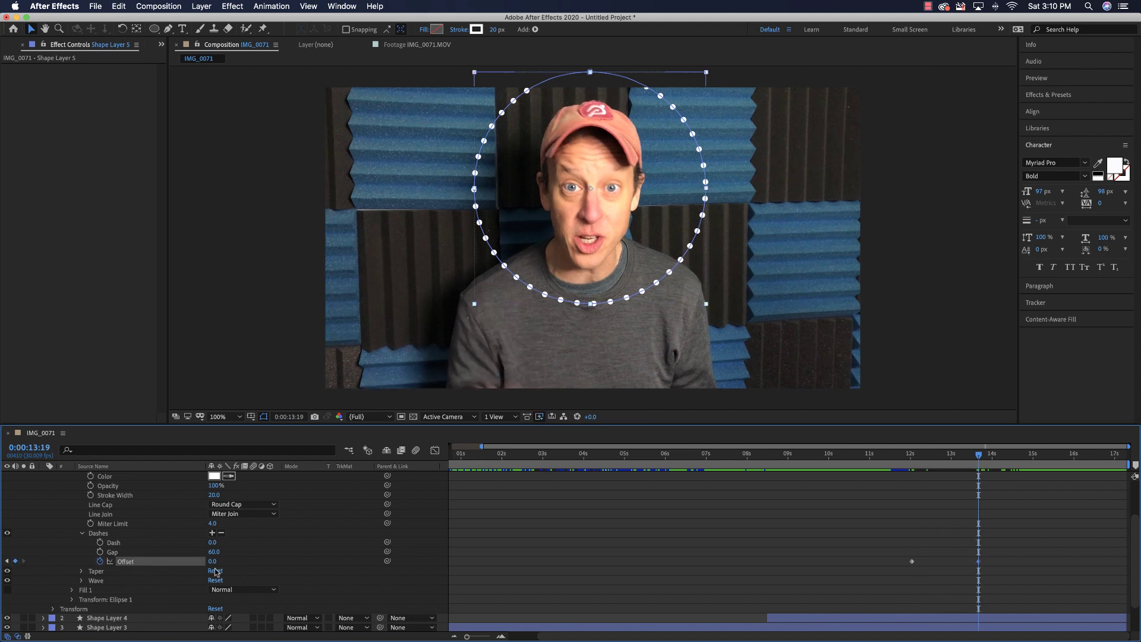
left_click_drag(213, 561, 262, 561)
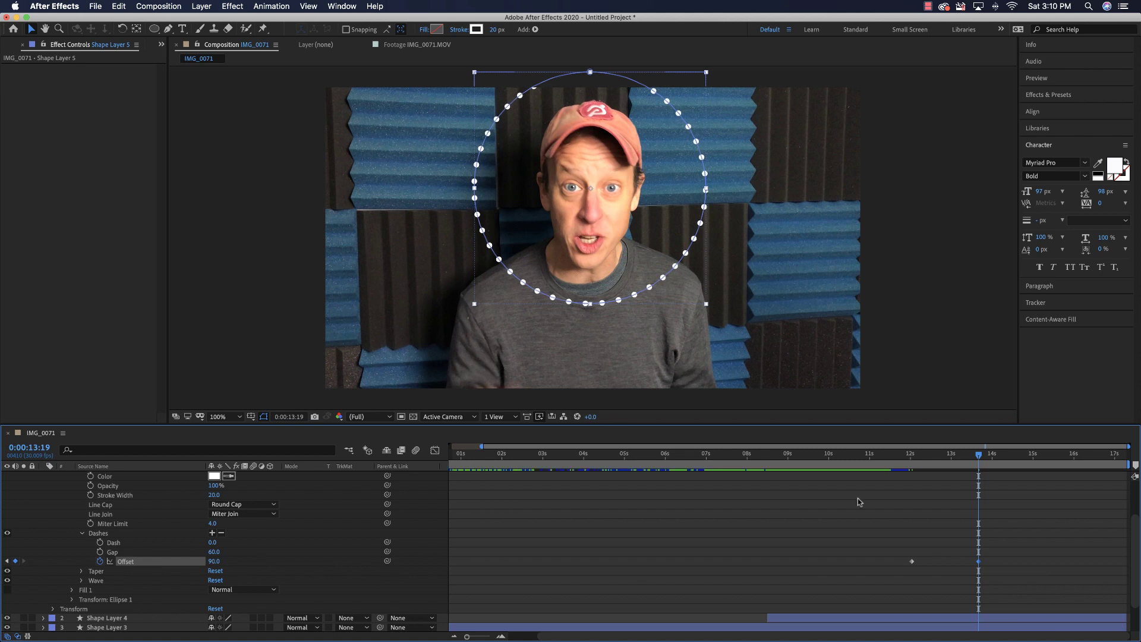
key("space")
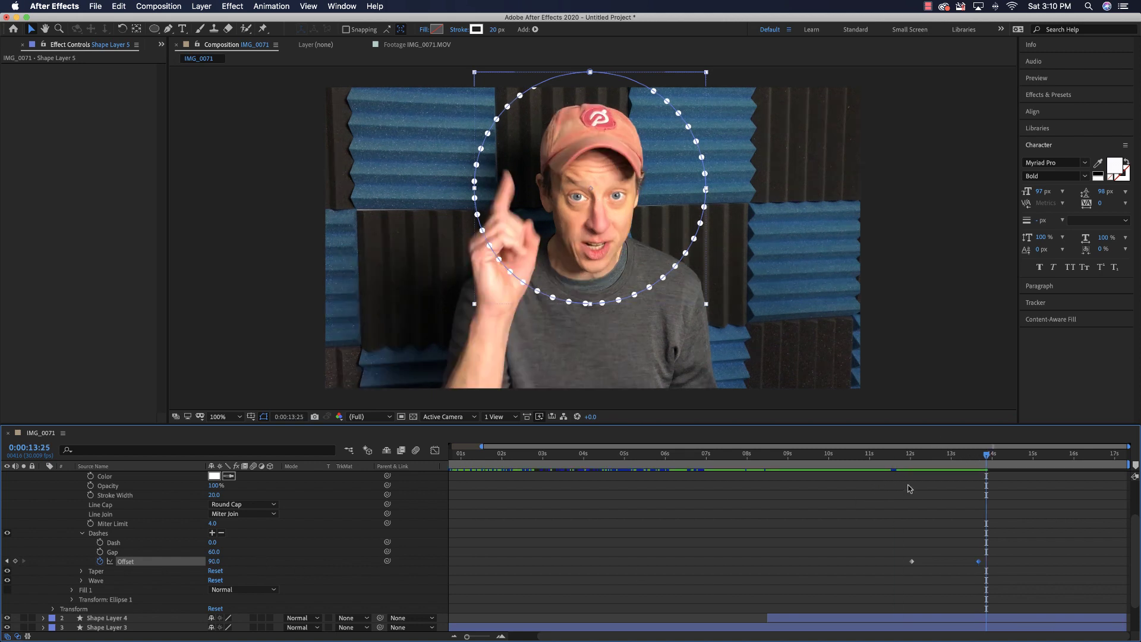
left_click_drag(214, 561, 394, 566)
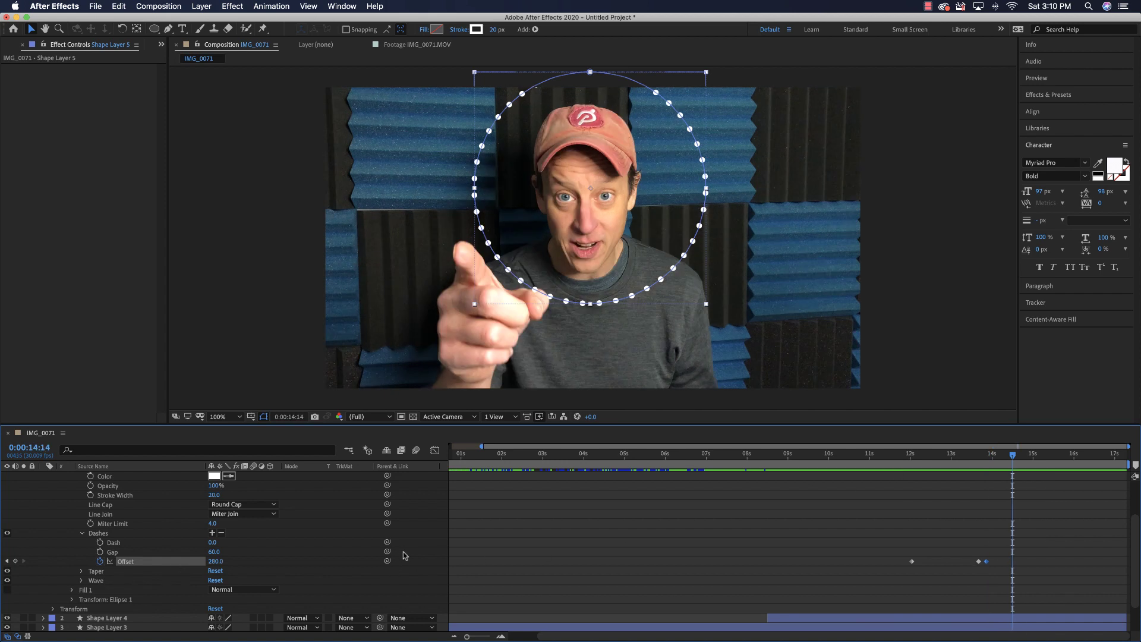